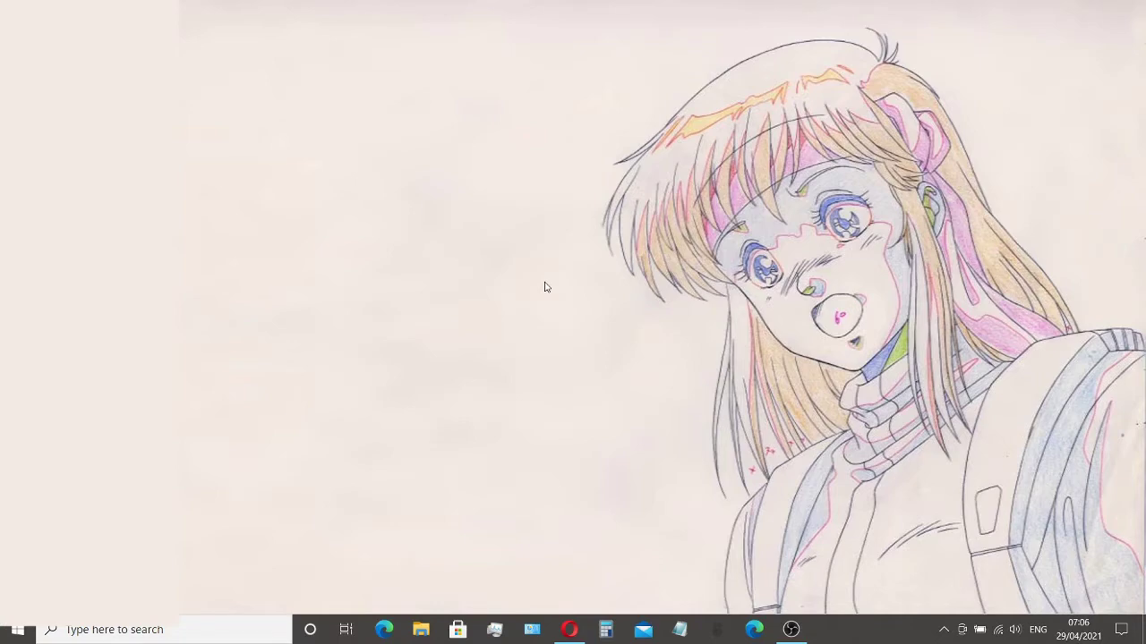
- Bring Opera back and scroll the SAVIHost page down to the savihostx86/x64 download links
click(570, 630)
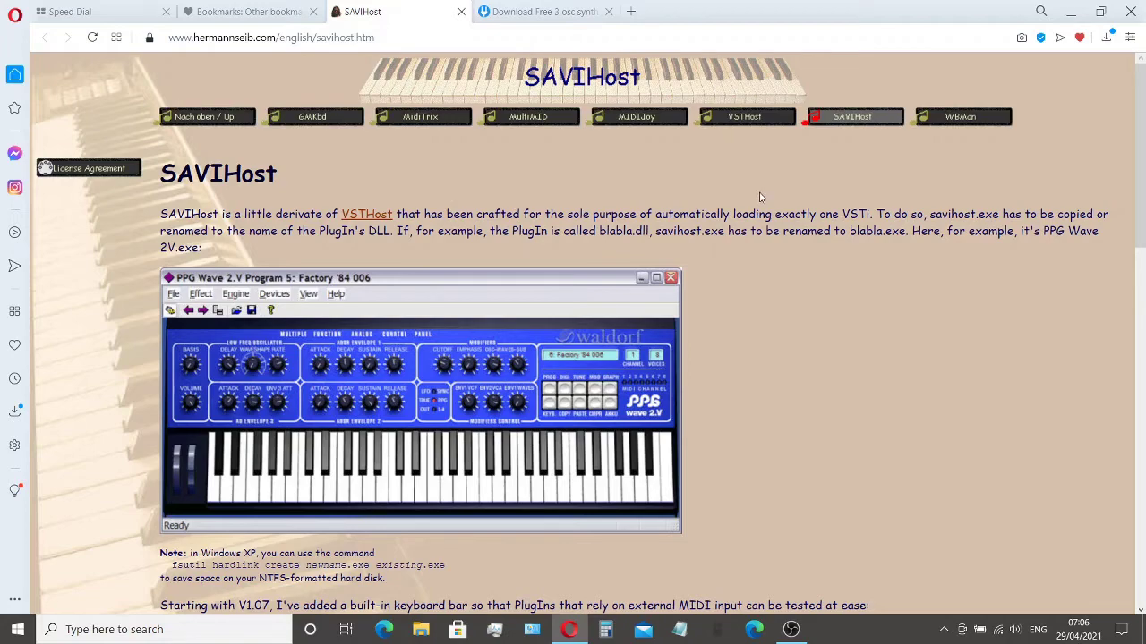
scroll(766, 198, down, 2)
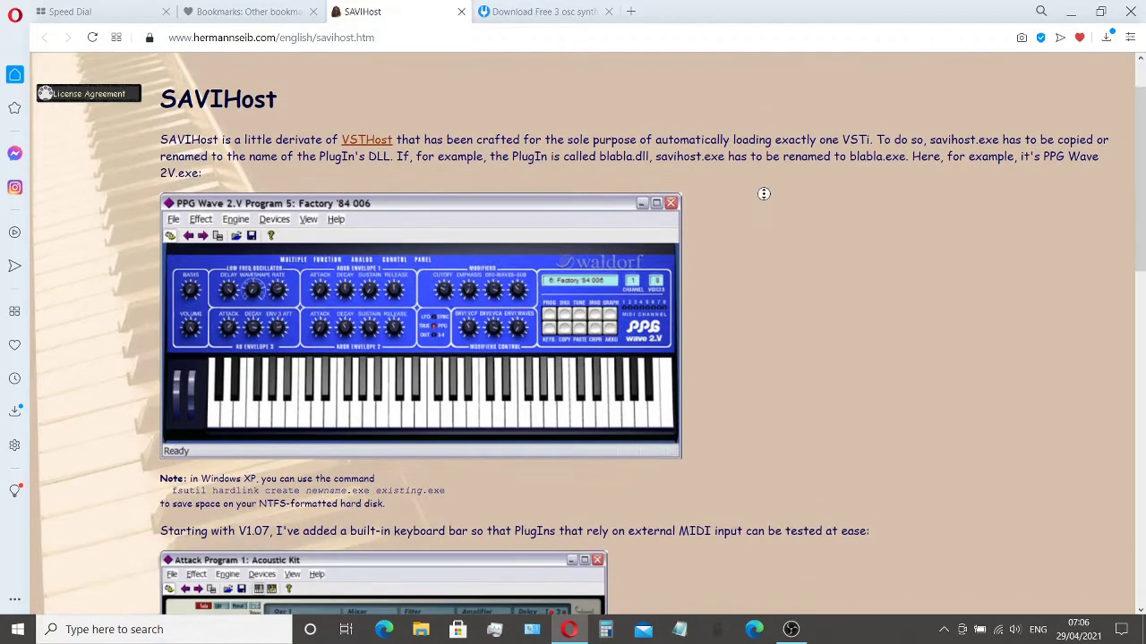
scroll(768, 237, down, 5)
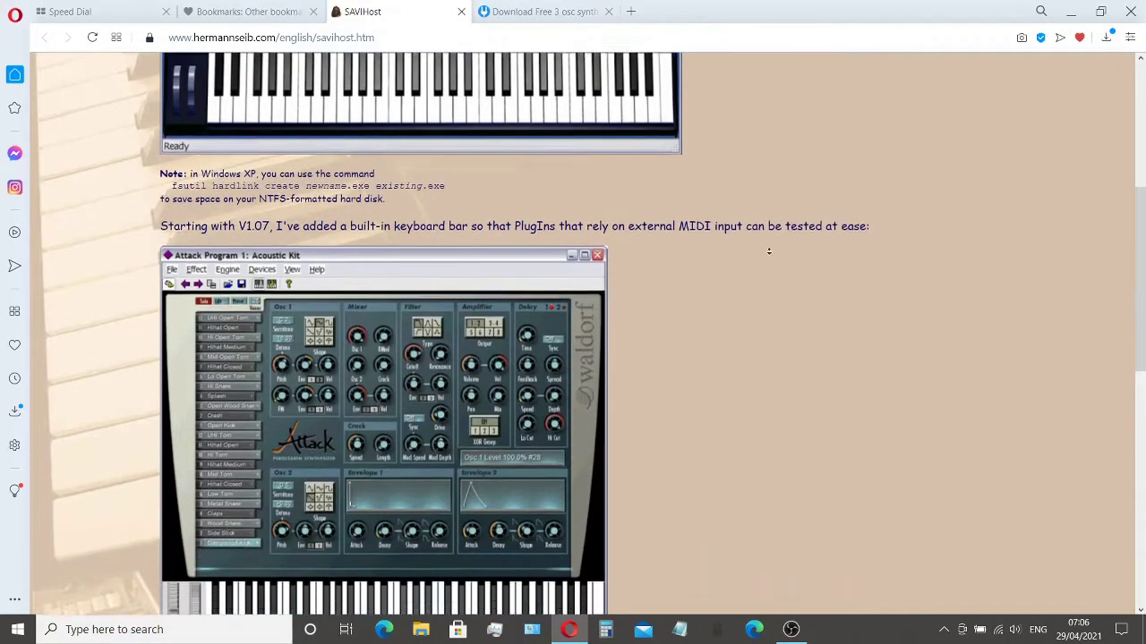
scroll(768, 252, down, 4)
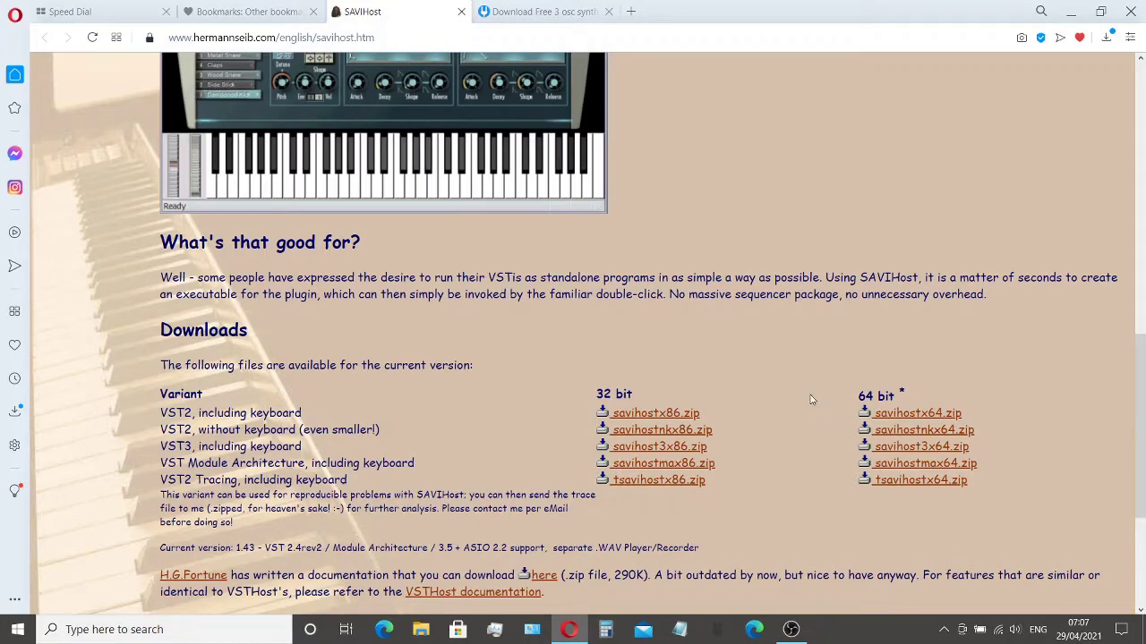
- Go to the Plugins4Free BrainStormer page and download its Win 64 VST version
click(524, 12)
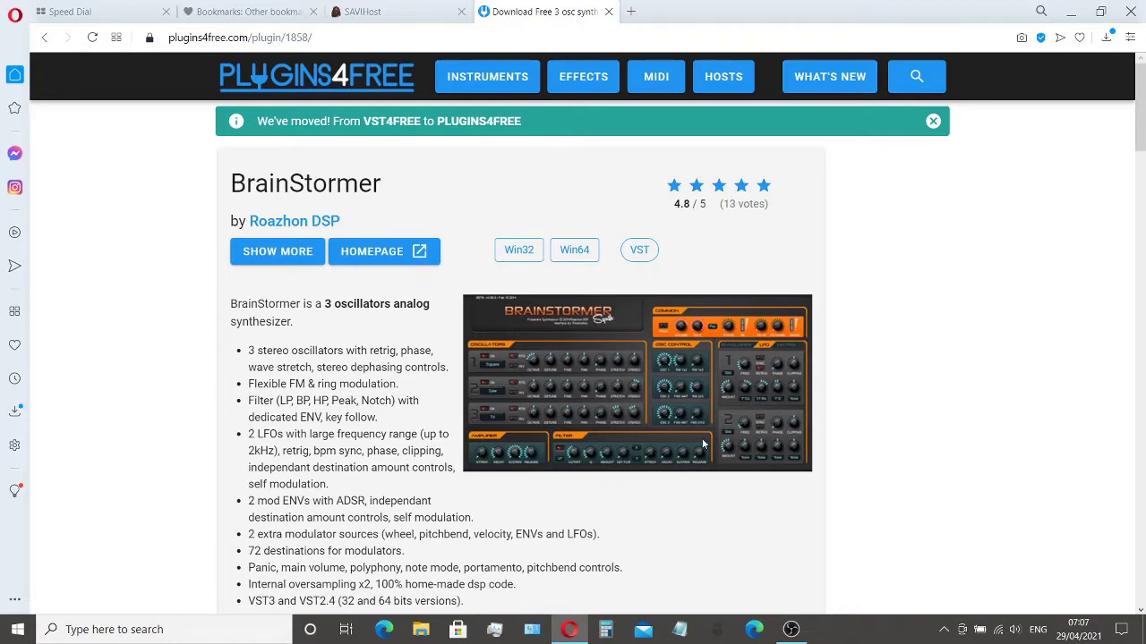
scroll(704, 502, down, 3)
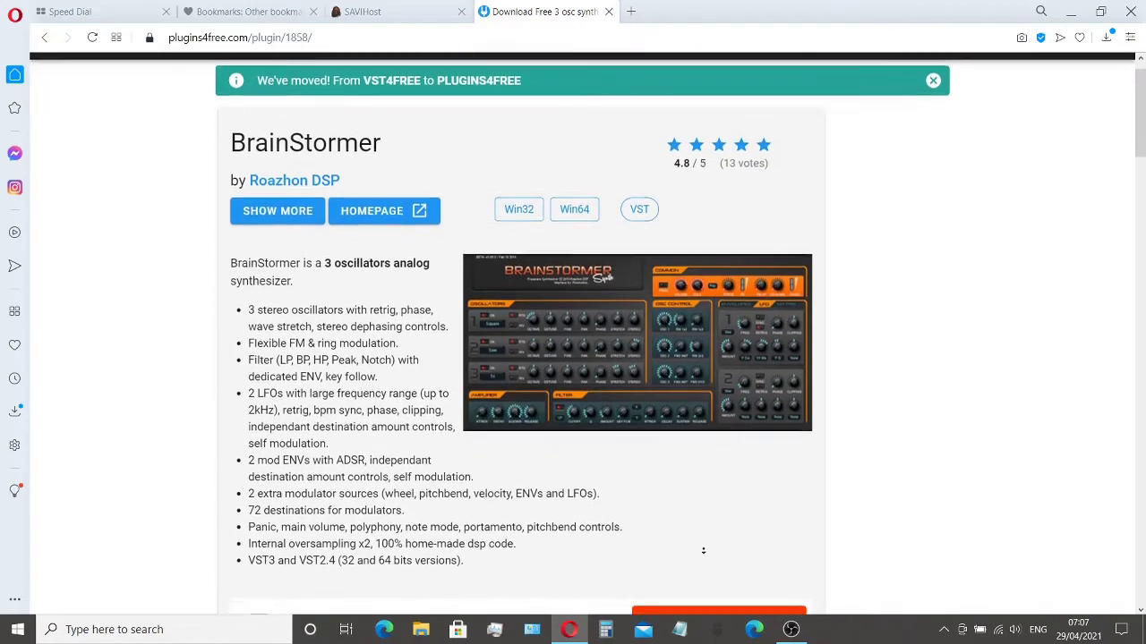
scroll(703, 564, down, 3)
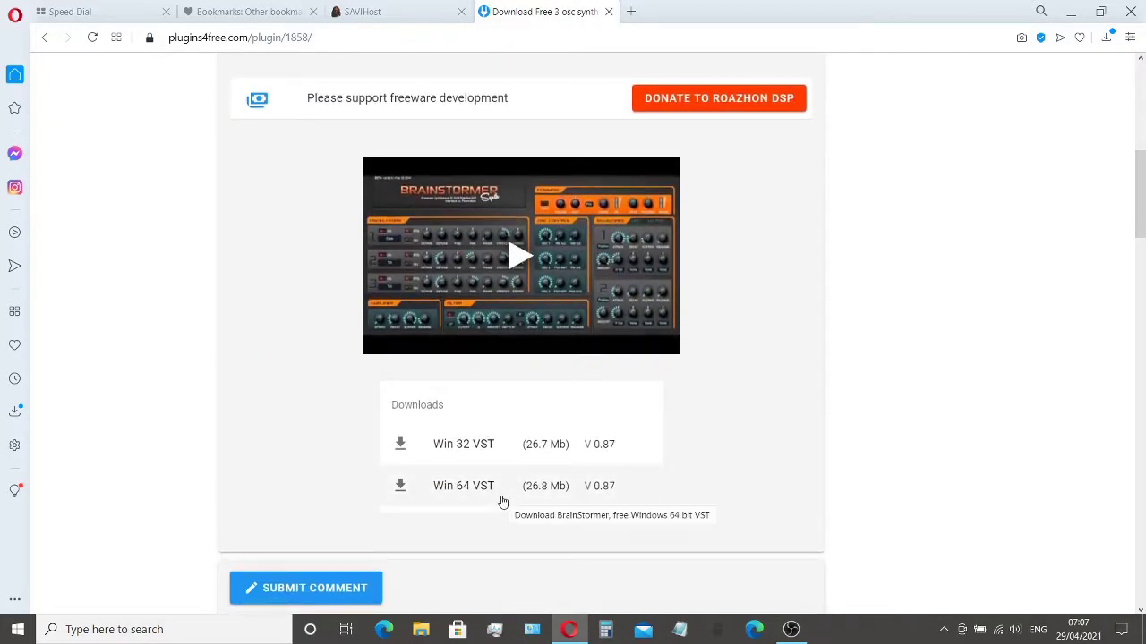
click(503, 503)
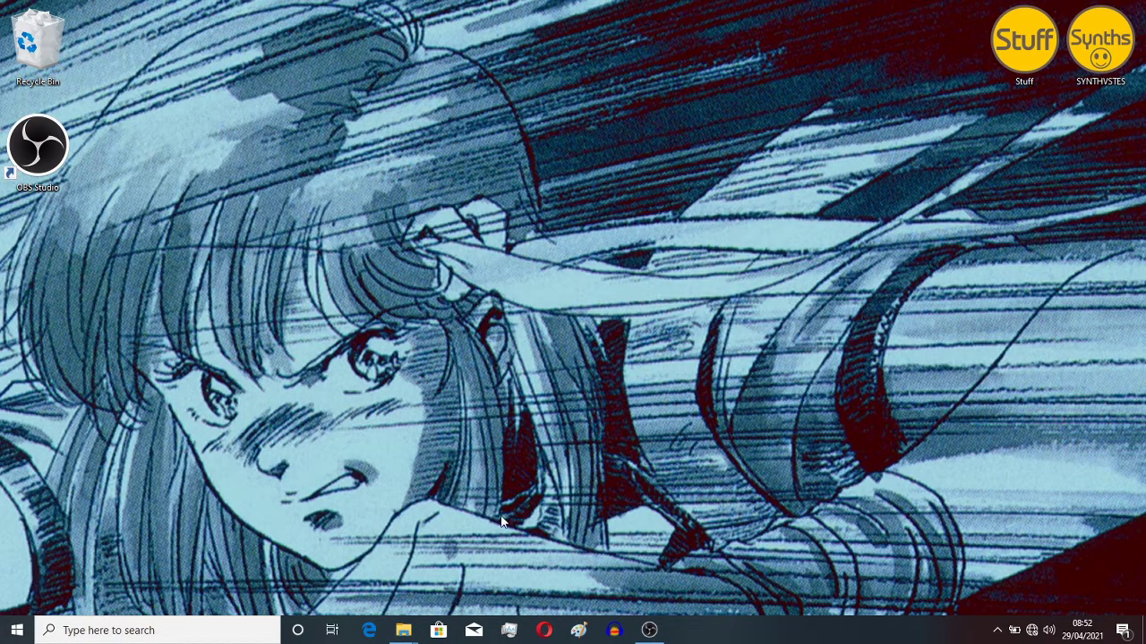
- Copy and paste the savihostx64 folder in savihost, producing 'savihostx64 - Copy'
mouse_move(402, 633)
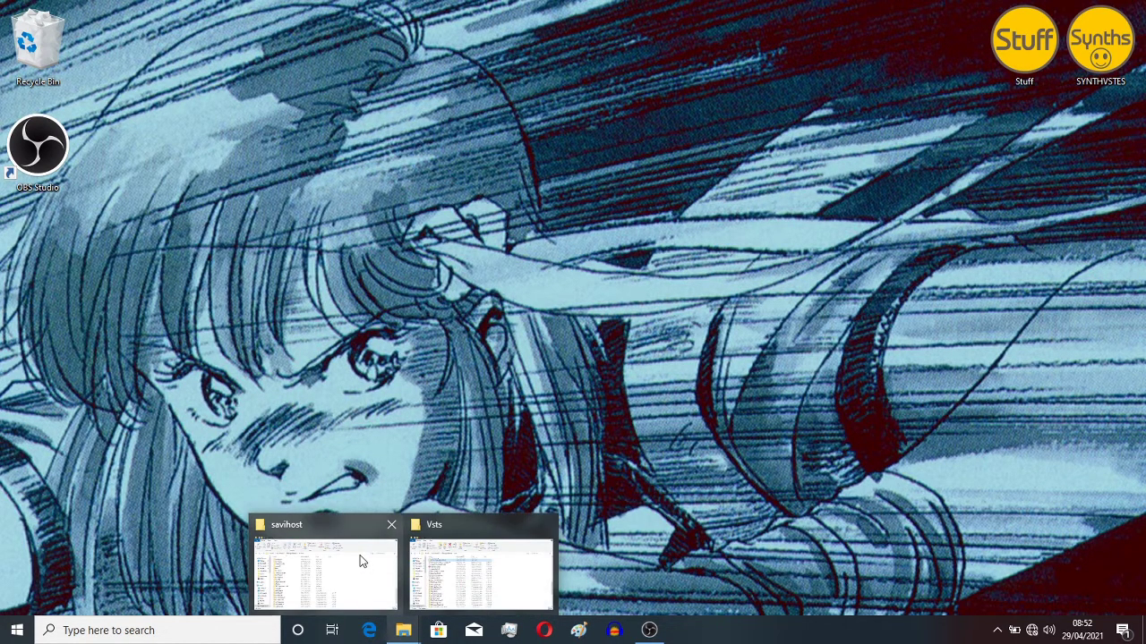
click(360, 561)
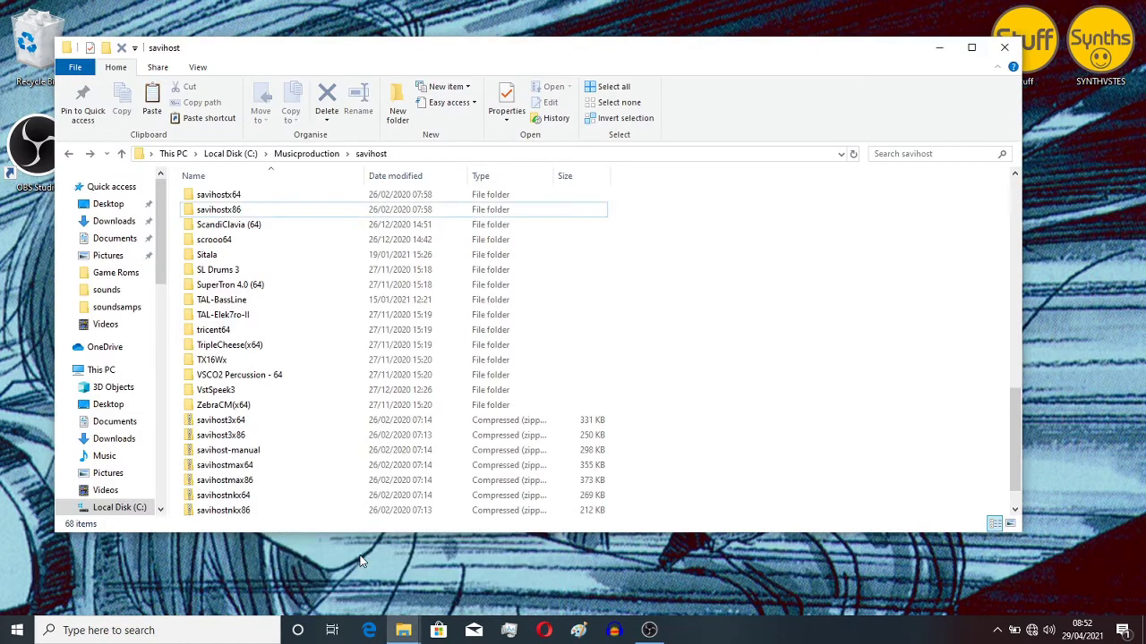
click(261, 215)
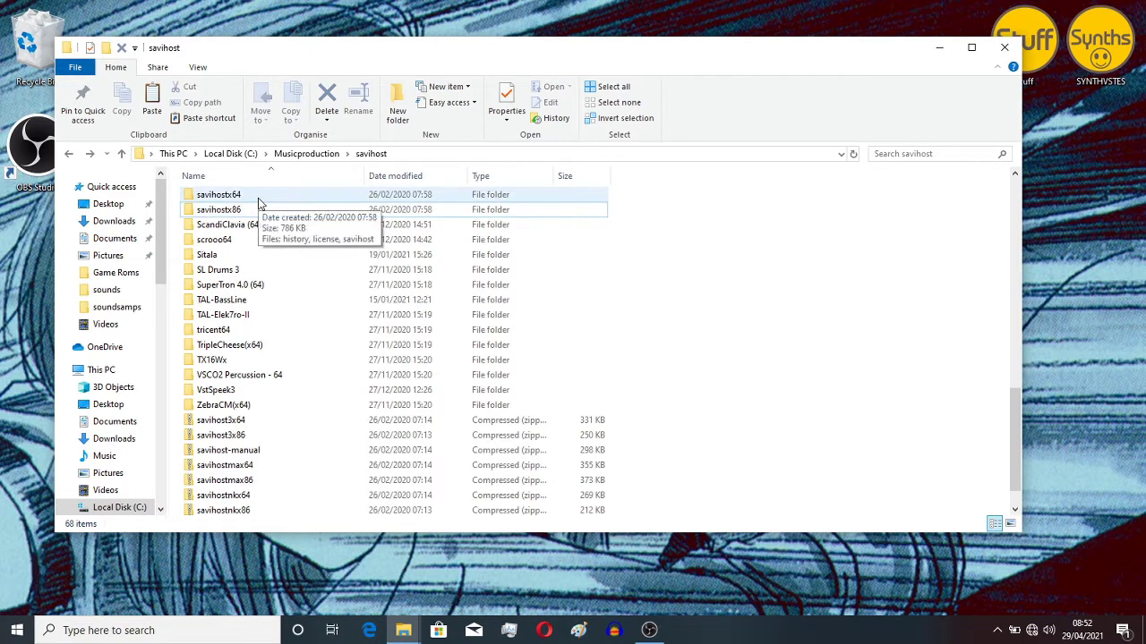
click(257, 199)
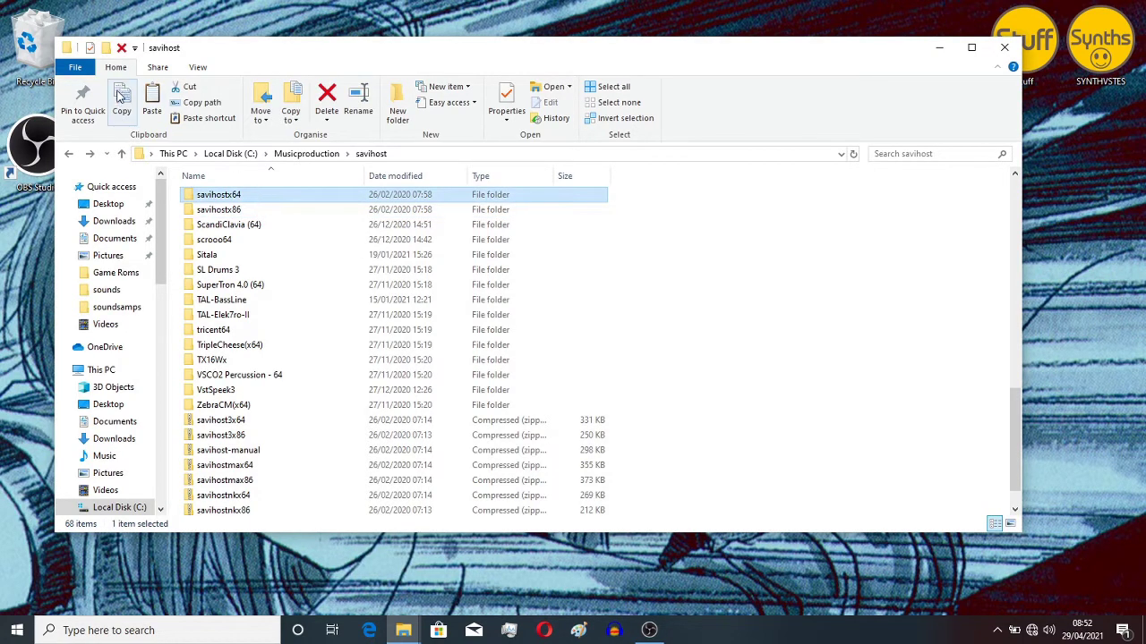
click(121, 98)
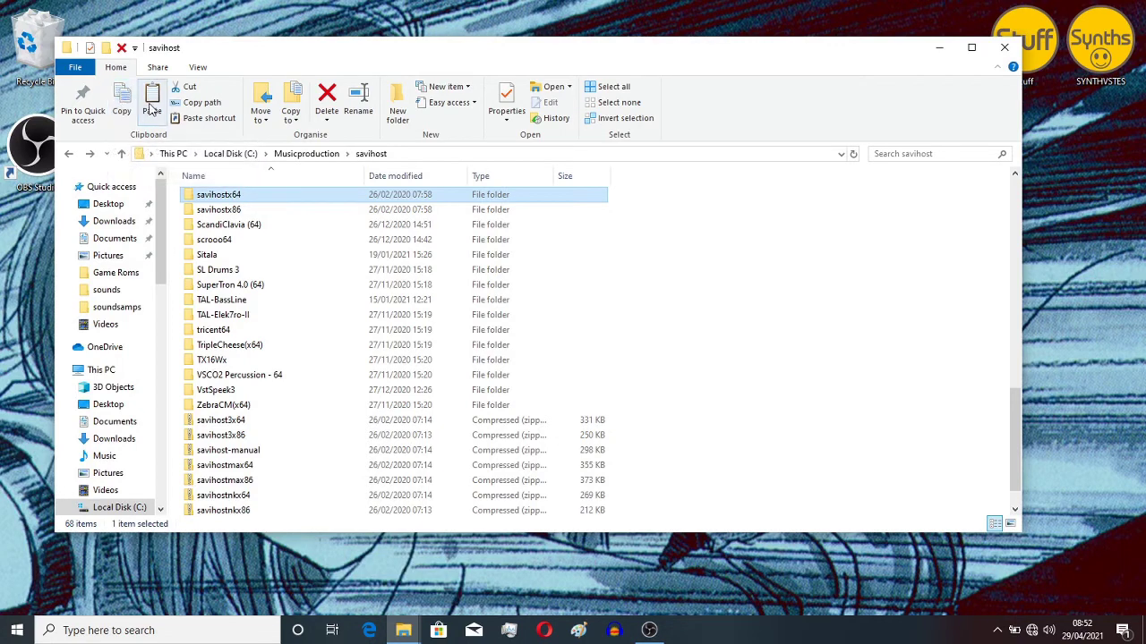
click(152, 106)
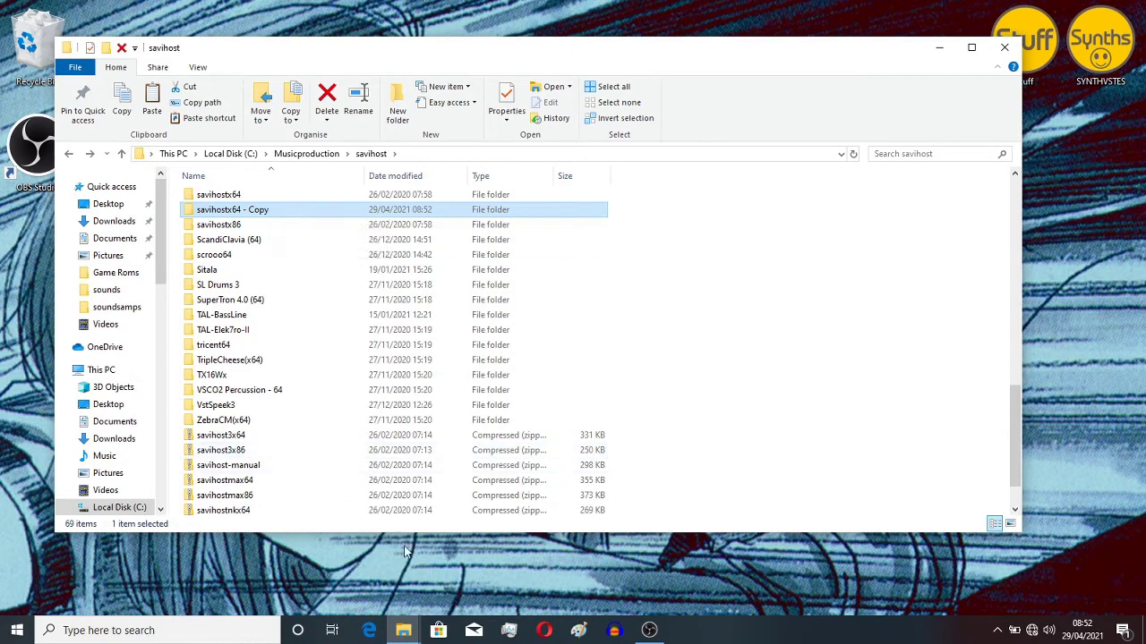
- Copy BrainStormer.dll from BrainStormer_v0.87_vst2.4_x64, then open the savihostx64 - Copy folder
mouse_move(396, 640)
click(463, 566)
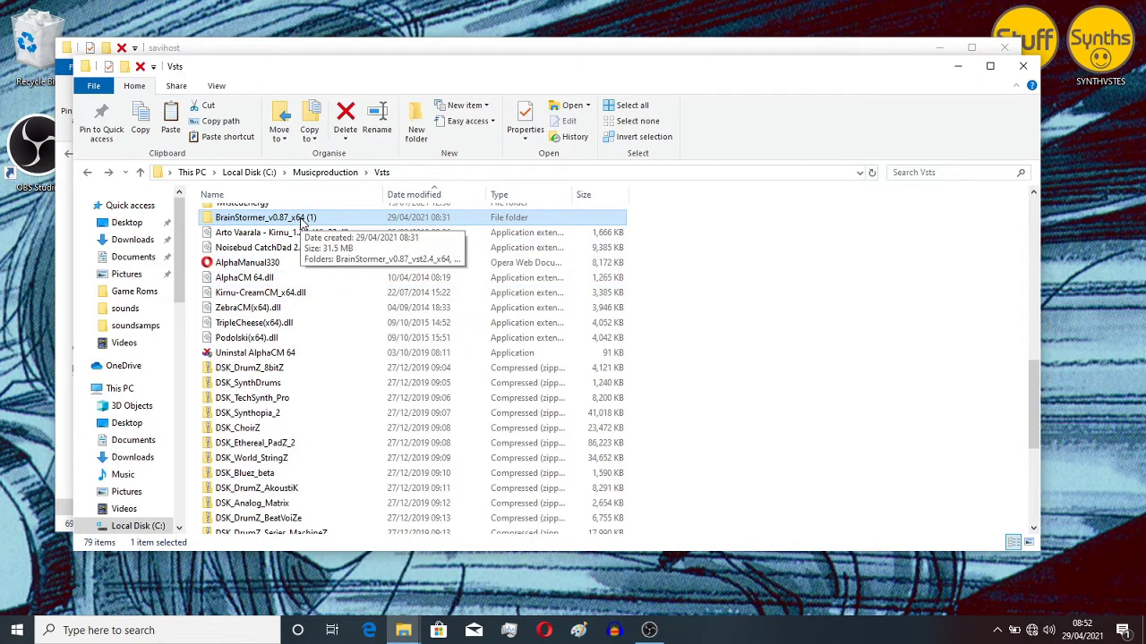
double_click(301, 219)
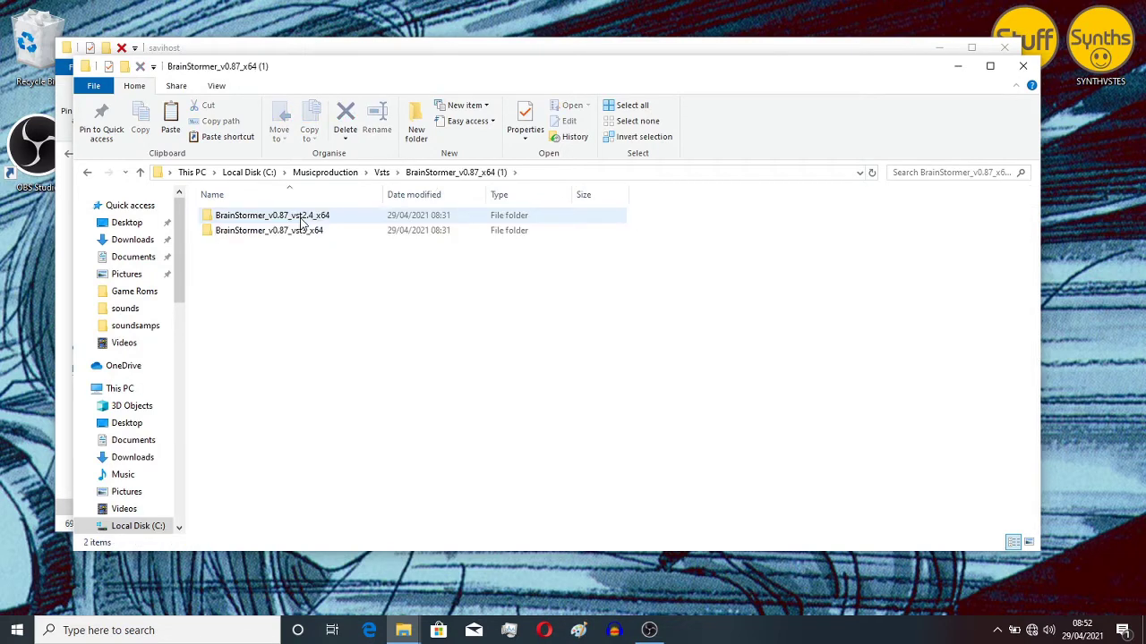
double_click(302, 217)
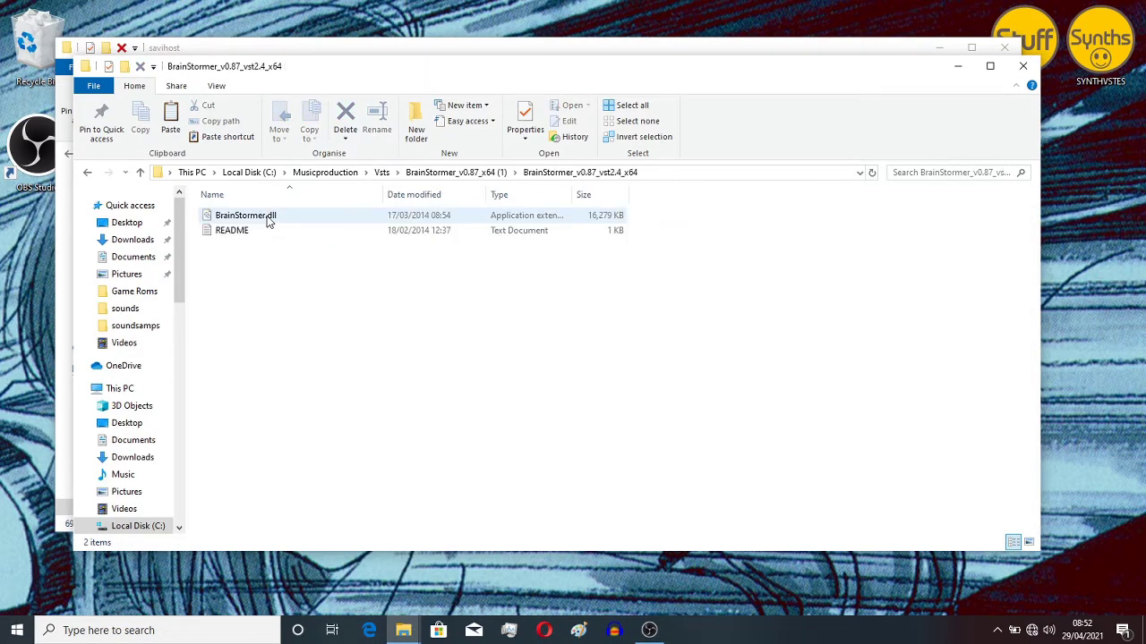
click(267, 222)
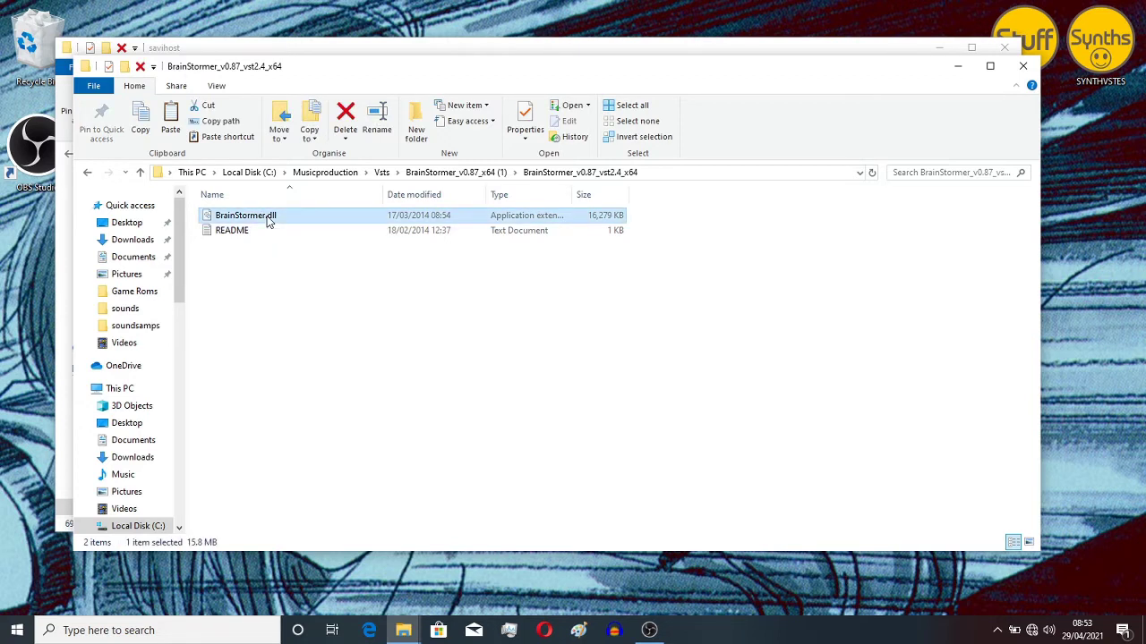
click(145, 117)
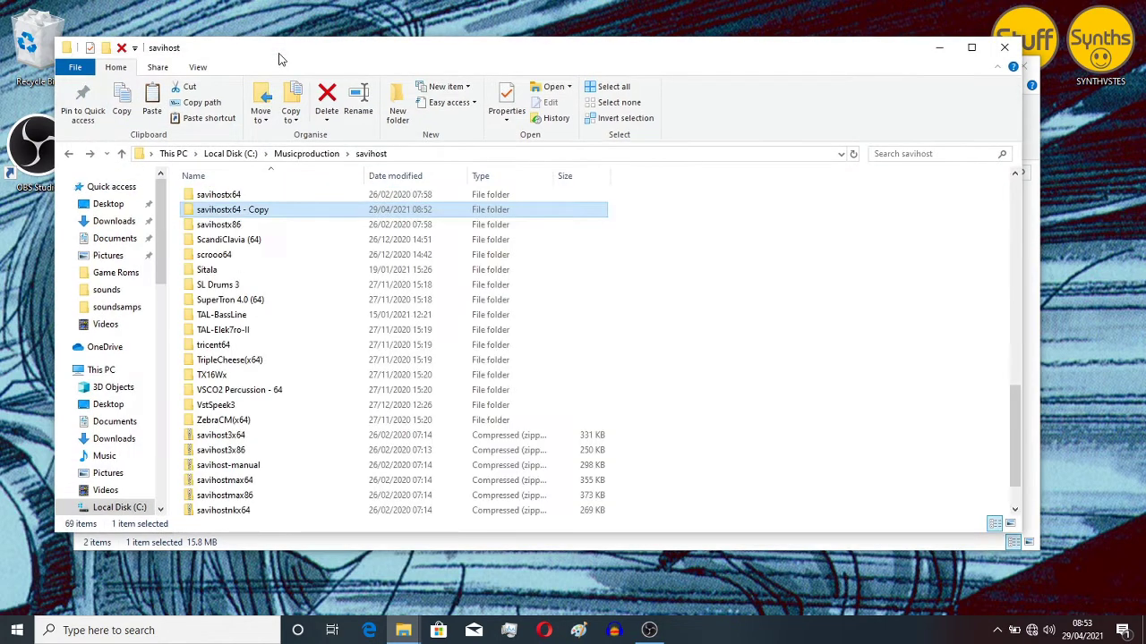
double_click(296, 212)
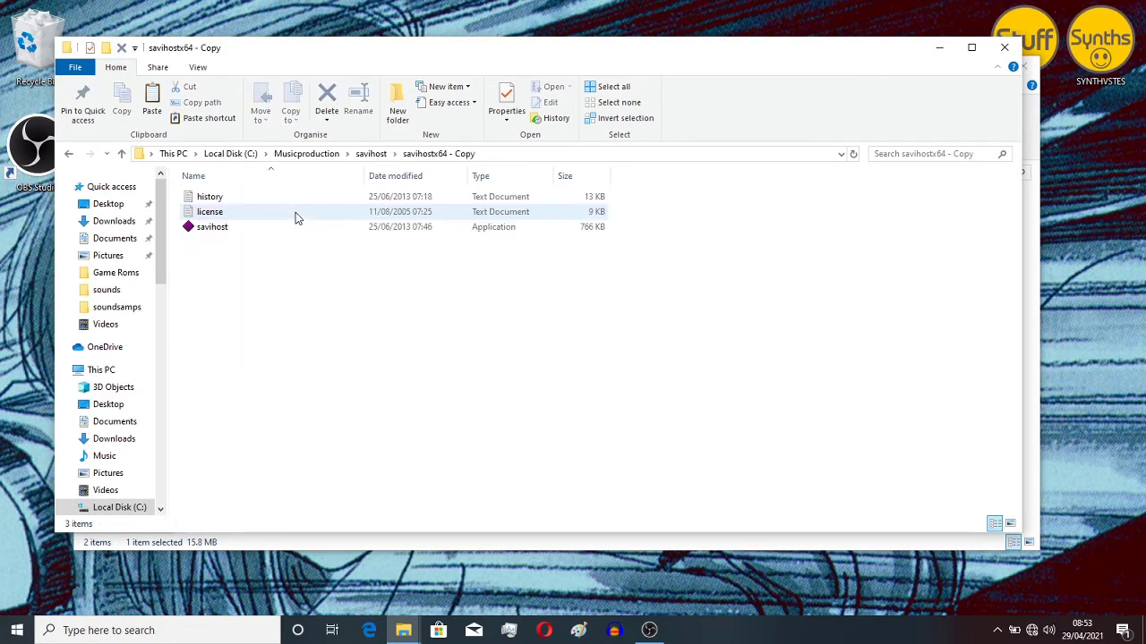
- Paste BrainStormer.dll into savihostx64 - Copy and copy its file name text
click(152, 108)
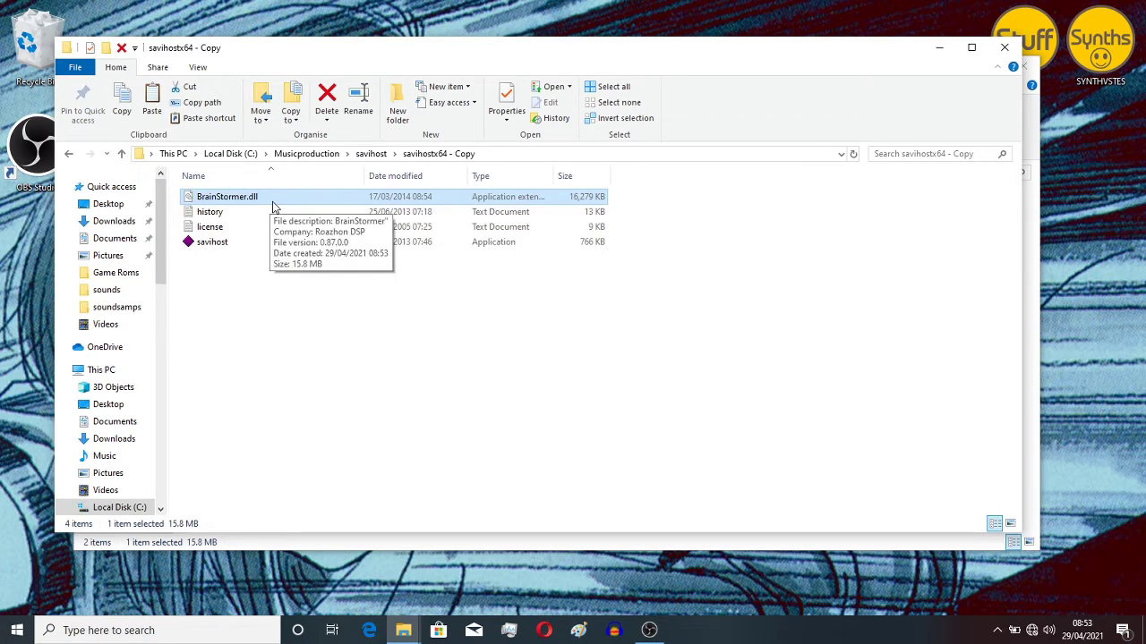
click(281, 312)
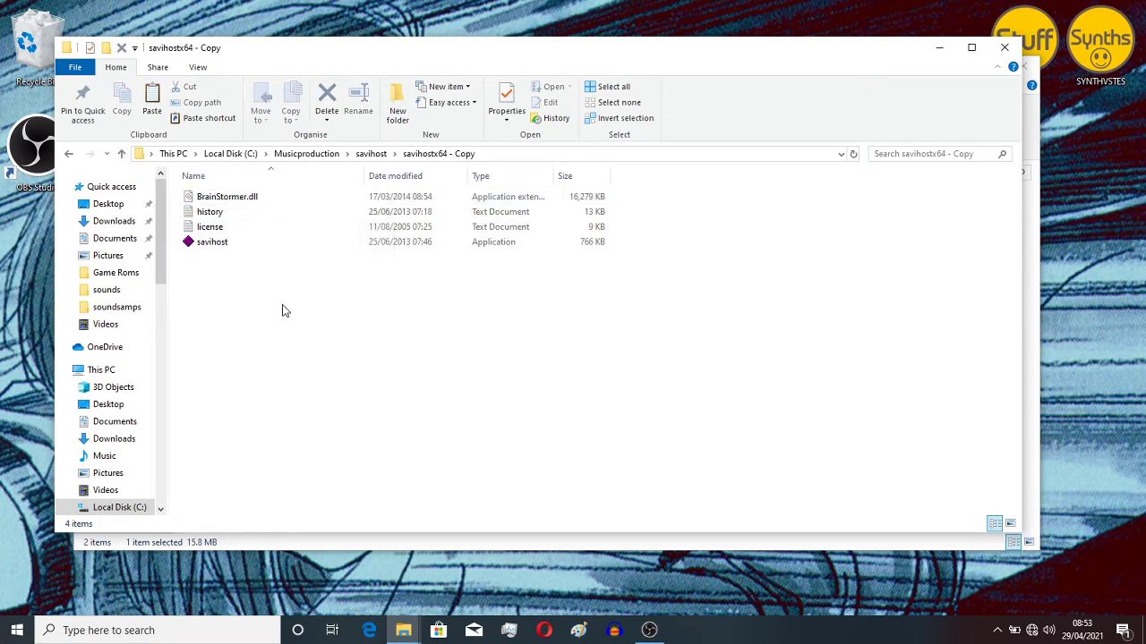
double_click(257, 198)
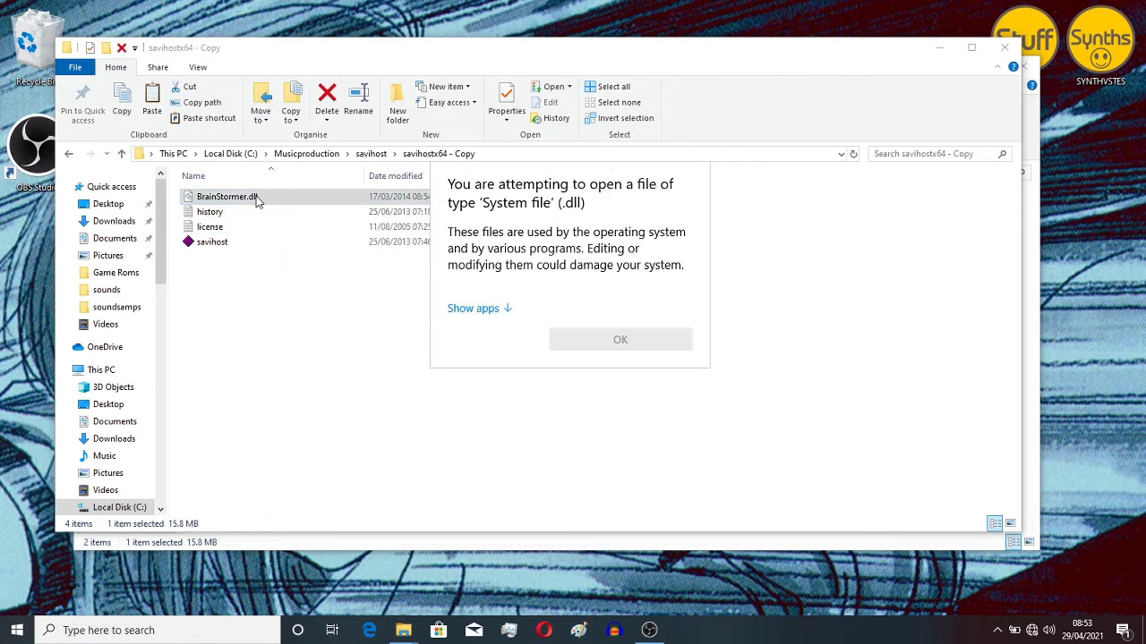
click(578, 385)
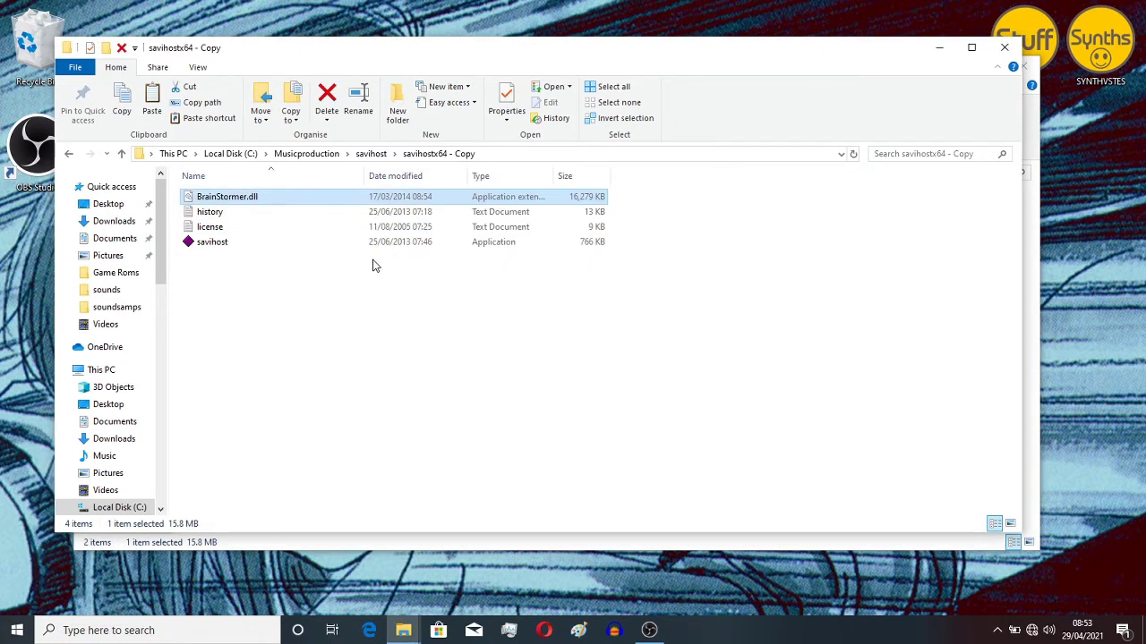
click(267, 200)
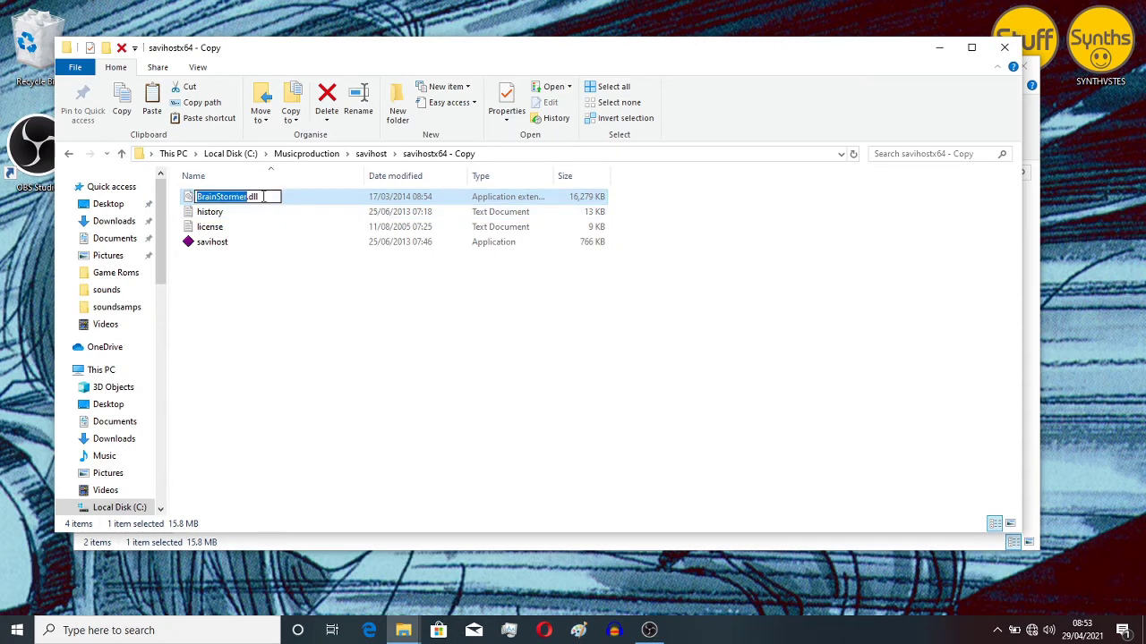
drag(263, 197, 196, 197)
right_click(222, 203)
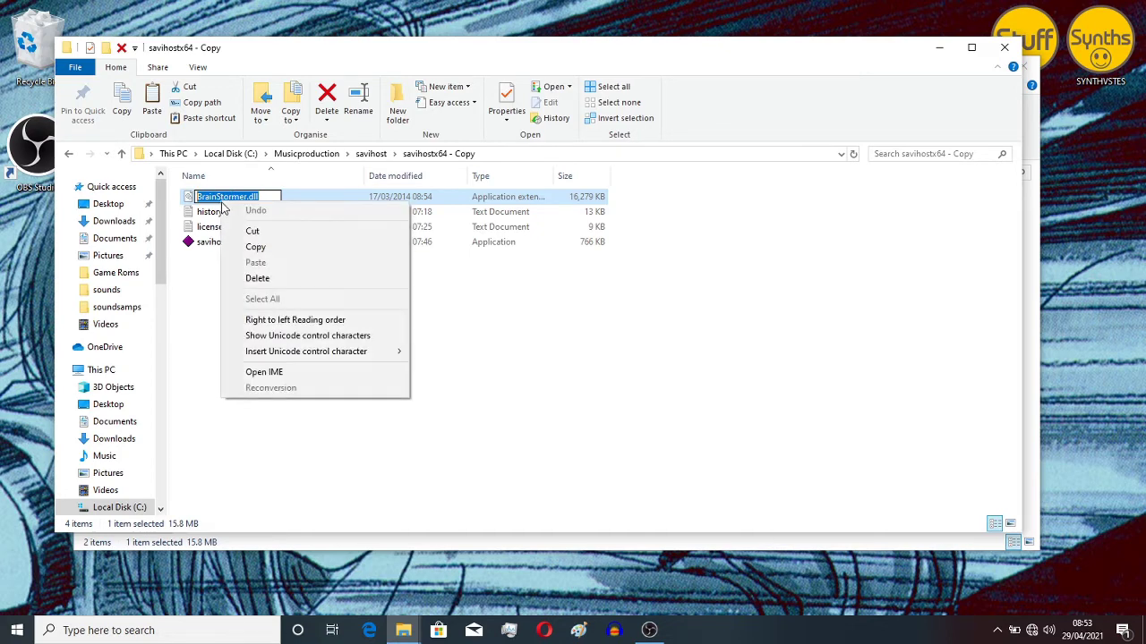
click(255, 248)
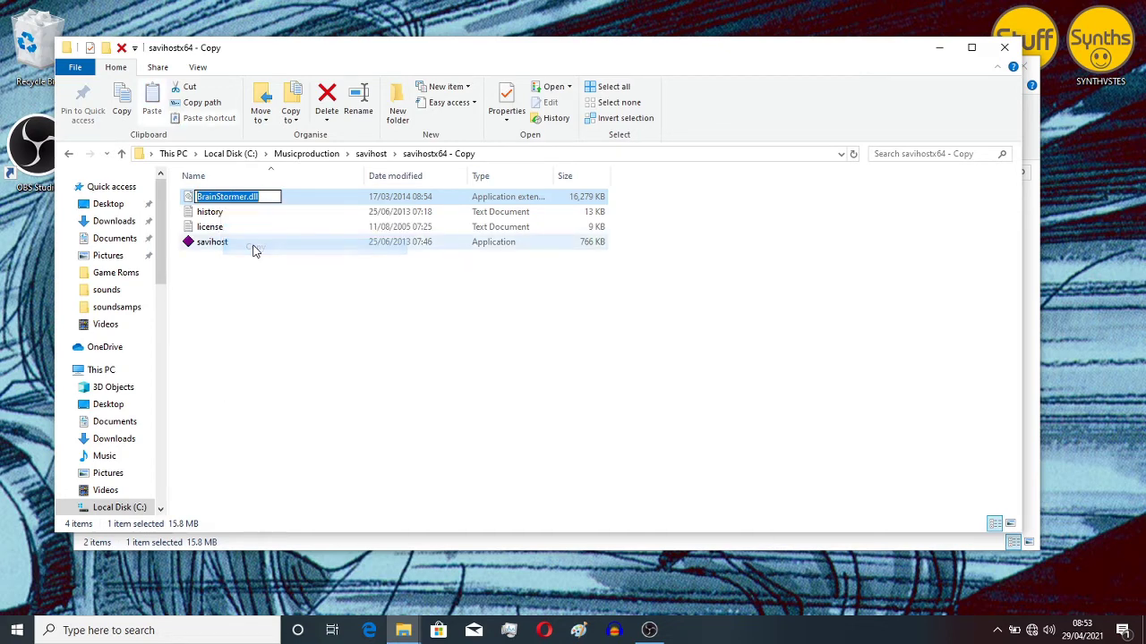
click(259, 285)
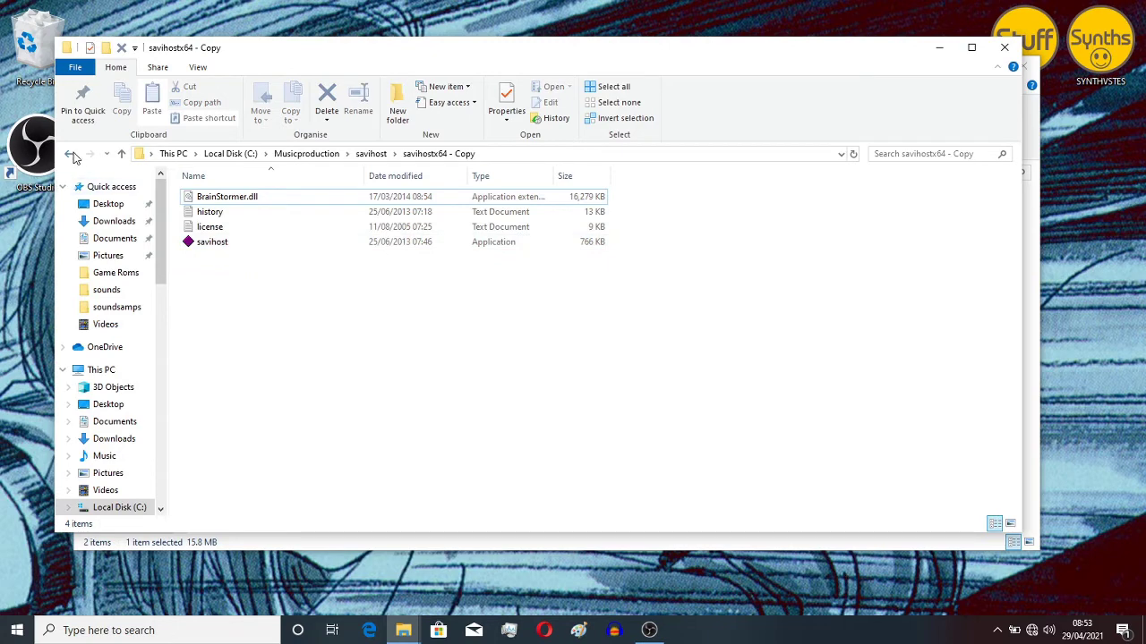
- Rename the savihostx64 - Copy folder to BrainStormer using the copied name
click(69, 154)
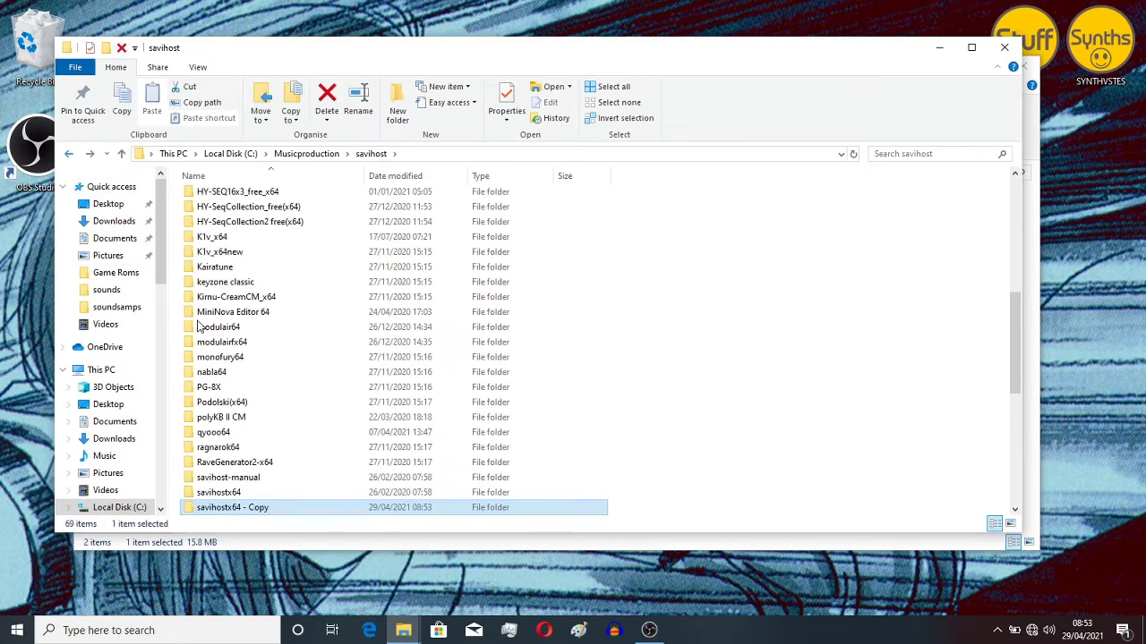
click(265, 509)
key(BackSpace)
right_click(210, 506)
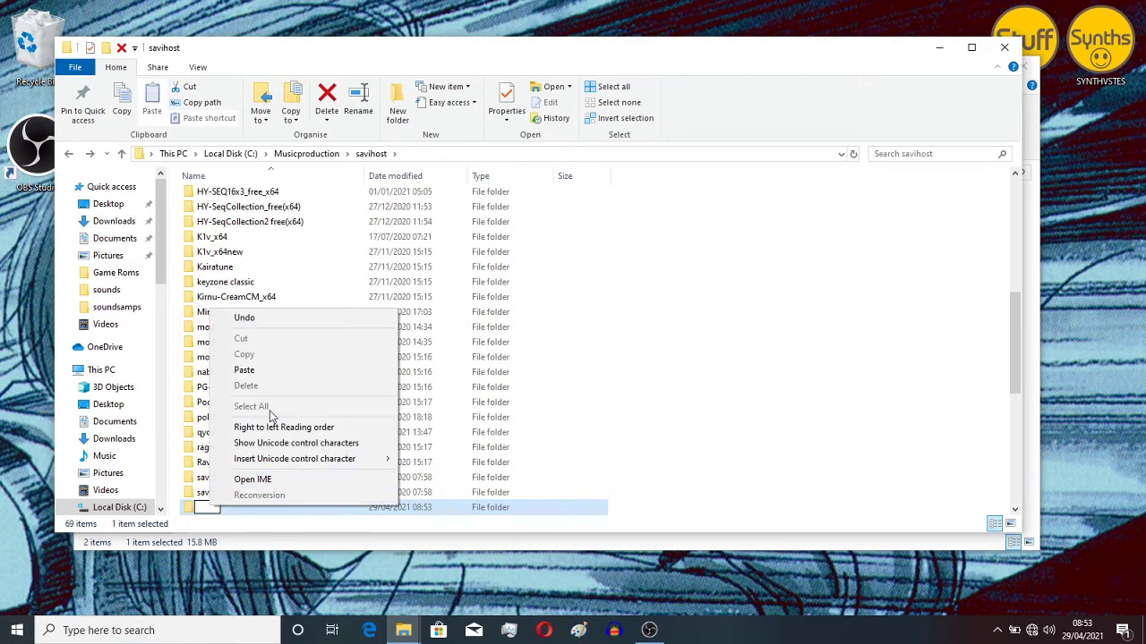
click(274, 375)
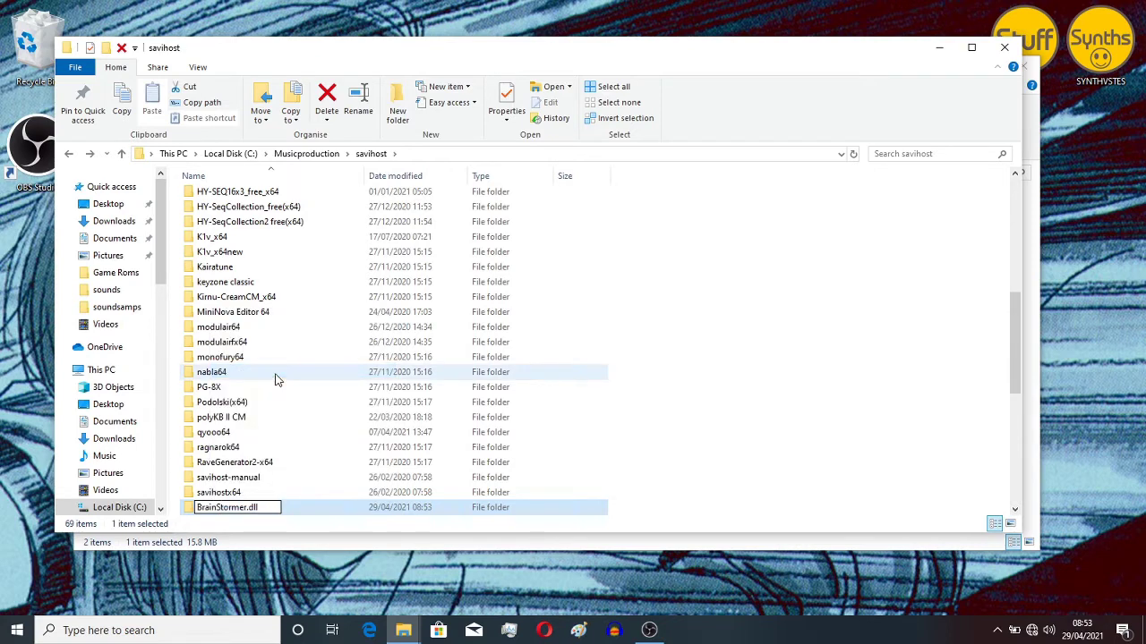
key(BackSpace)
key(BackSpace)
key(BackSpace)
key(BackSpace)
key(Return)
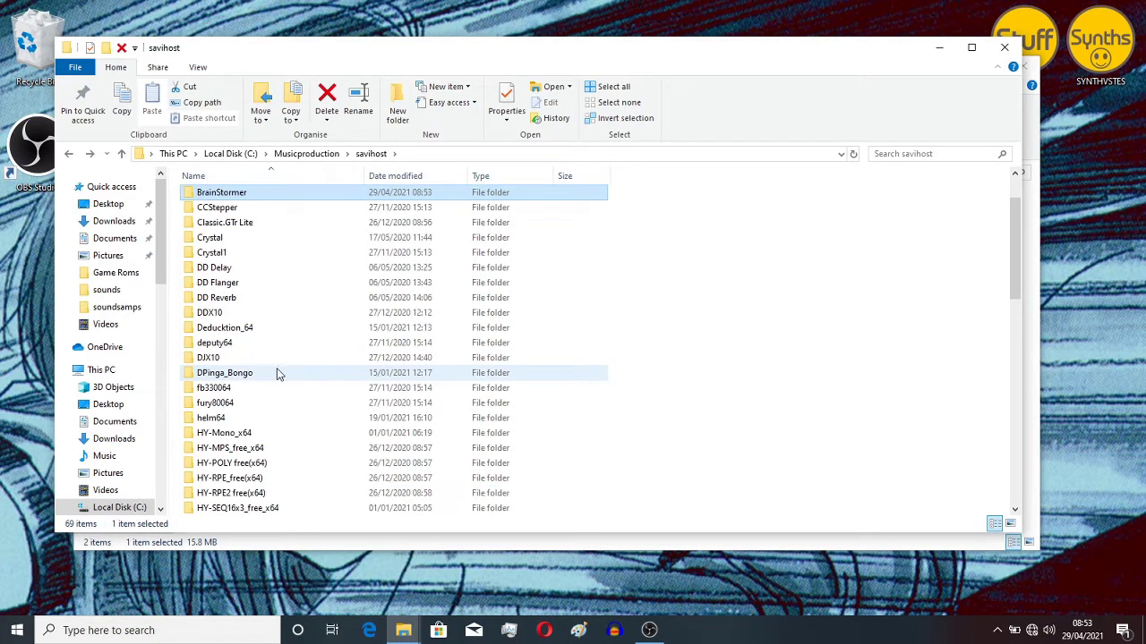
- Inside the BrainStormer folder, rename the savihost application to BrainStormer.exe
double_click(248, 195)
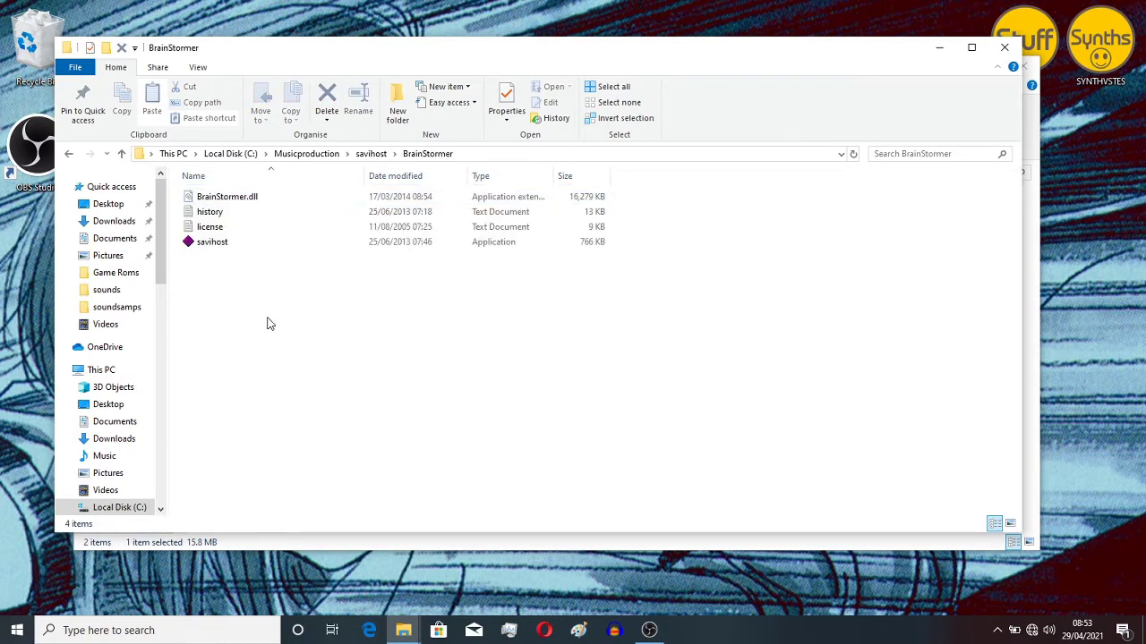
click(231, 247)
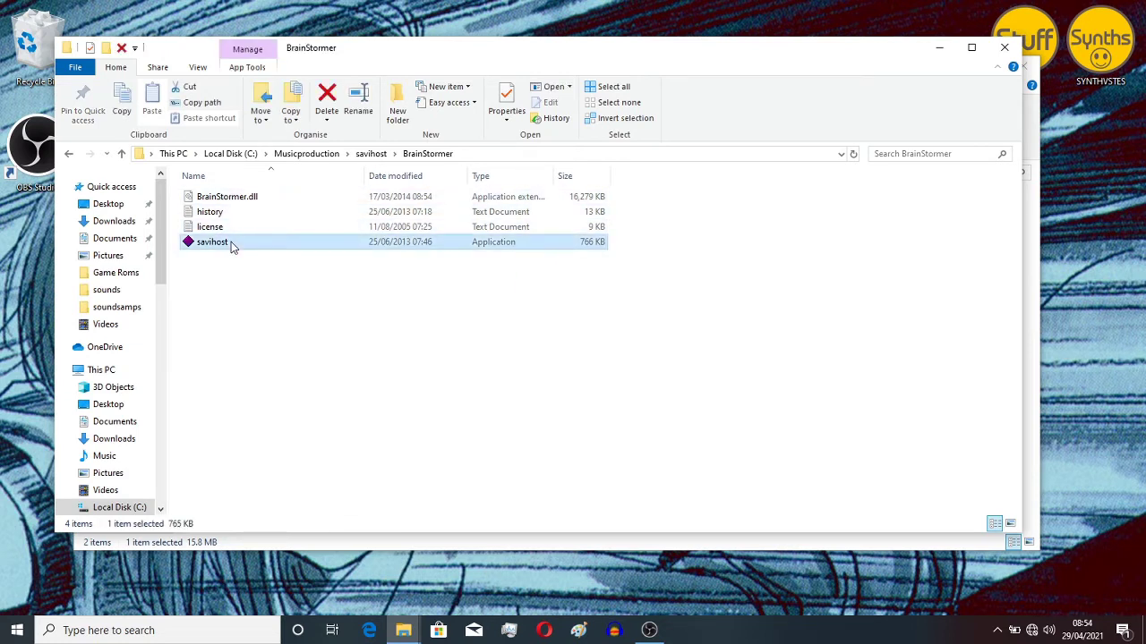
click(231, 244)
key(BackSpace)
right_click(215, 245)
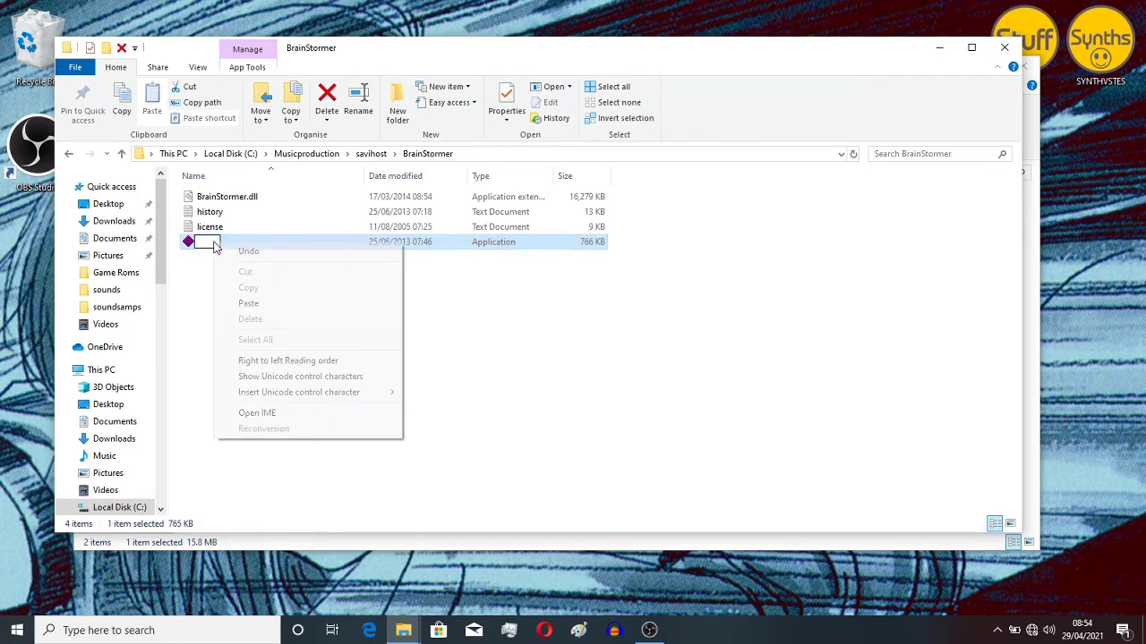
click(248, 304)
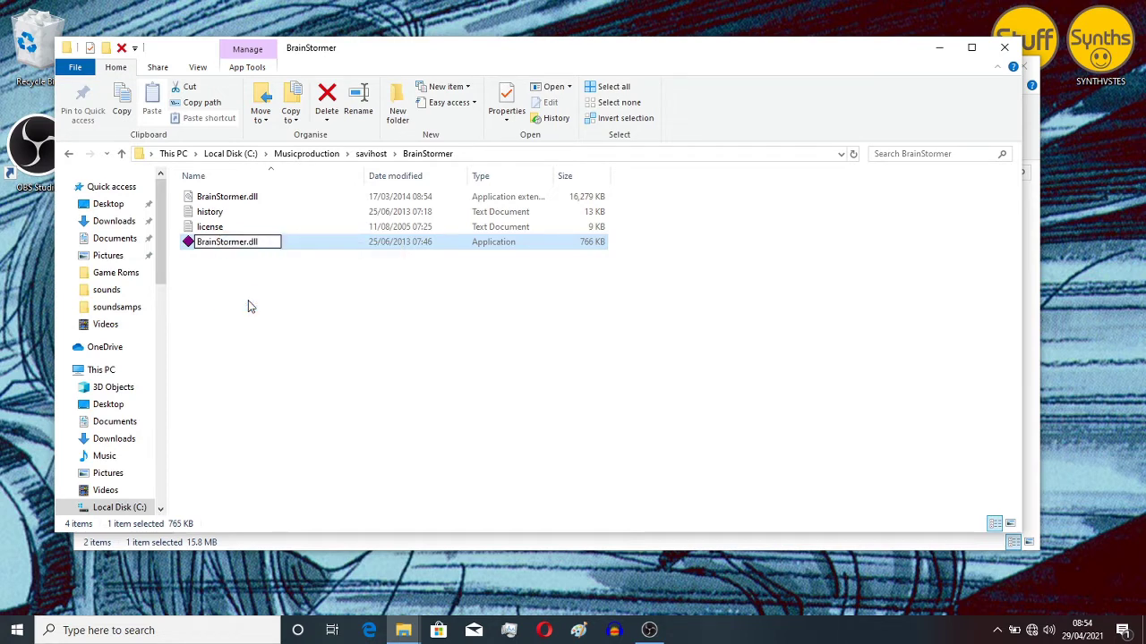
key(BackSpace)
key(BackSpace)
key(BackSpace)
text(exe)
key(Return)
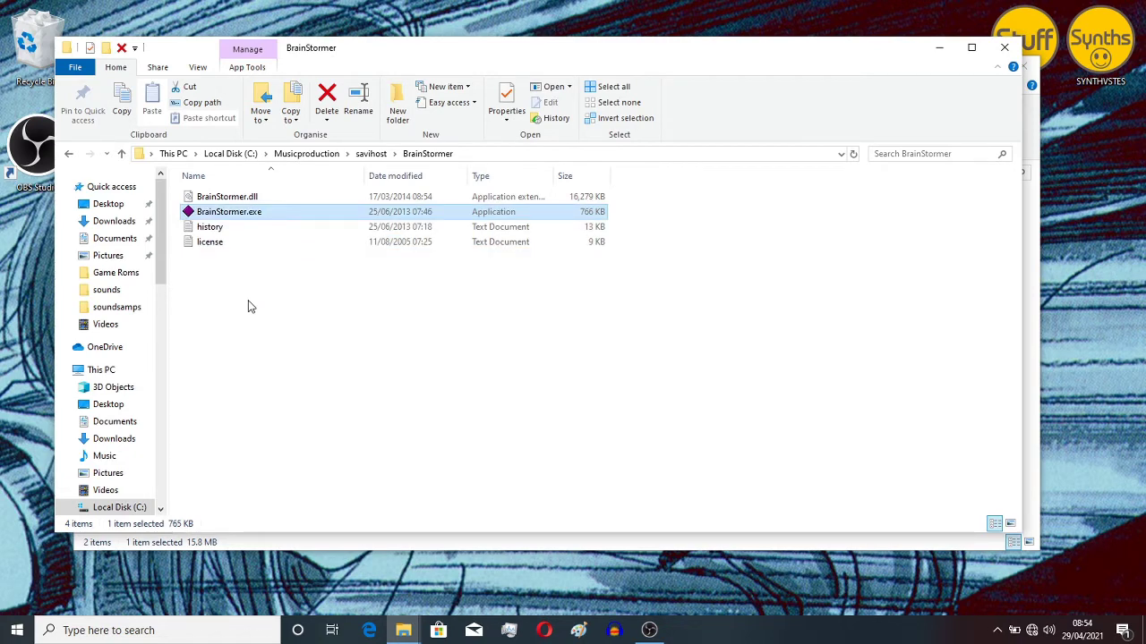
- Run BrainStormer.exe and load BrainStormer.dll as its plugin
double_click(251, 214)
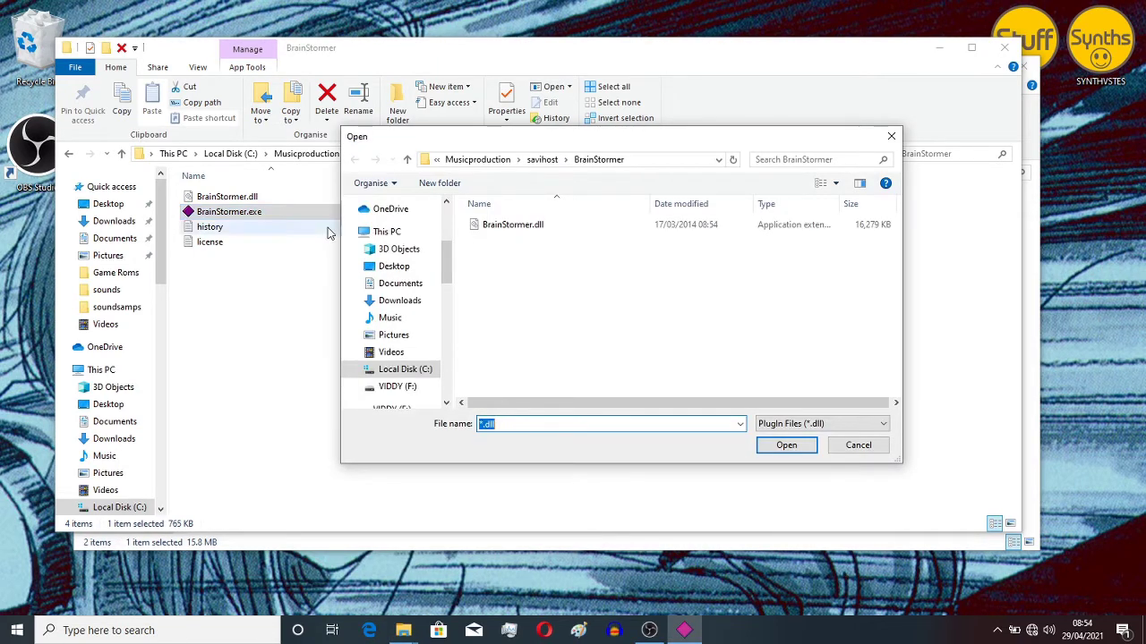
click(534, 230)
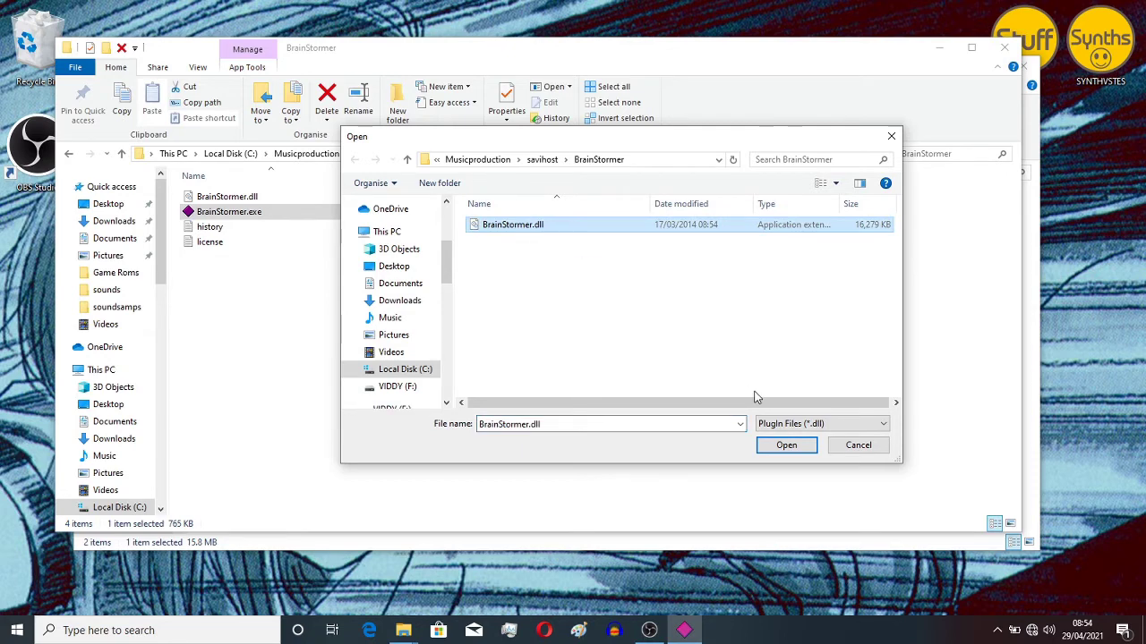
click(786, 445)
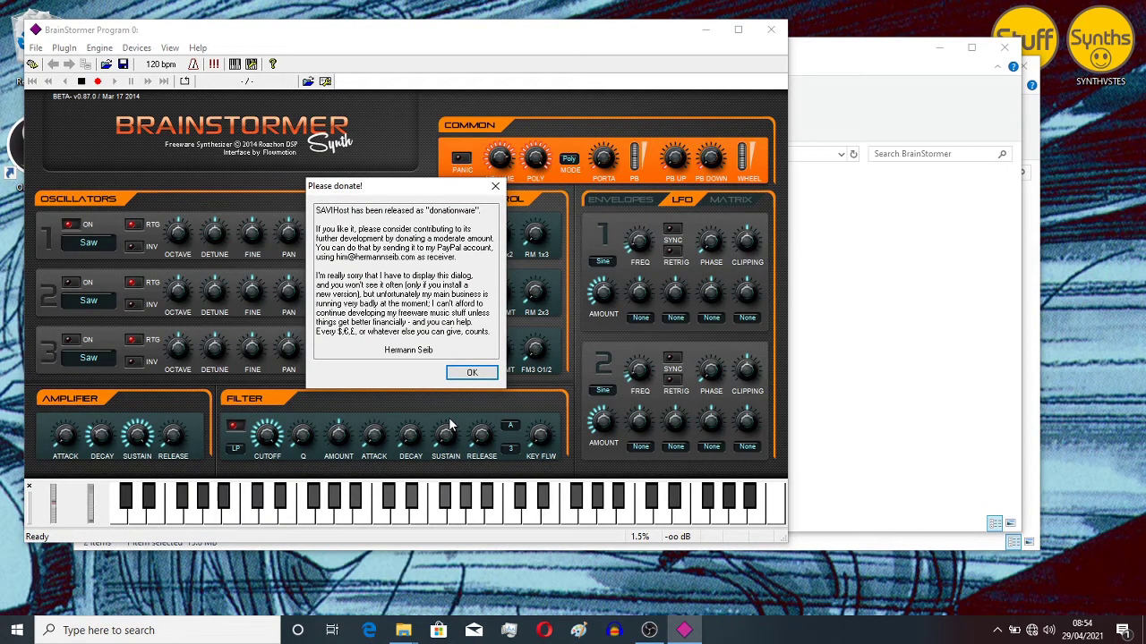
- Close the Please donate! notice, hide the keyboard bar, and bring up the Devices menu
click(472, 373)
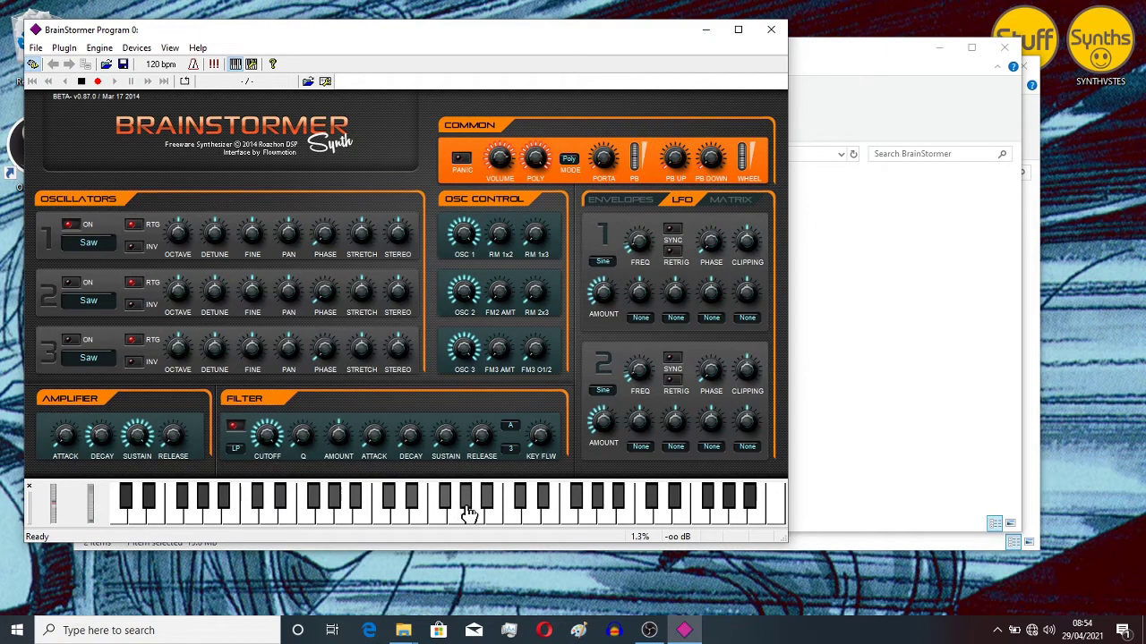
click(236, 70)
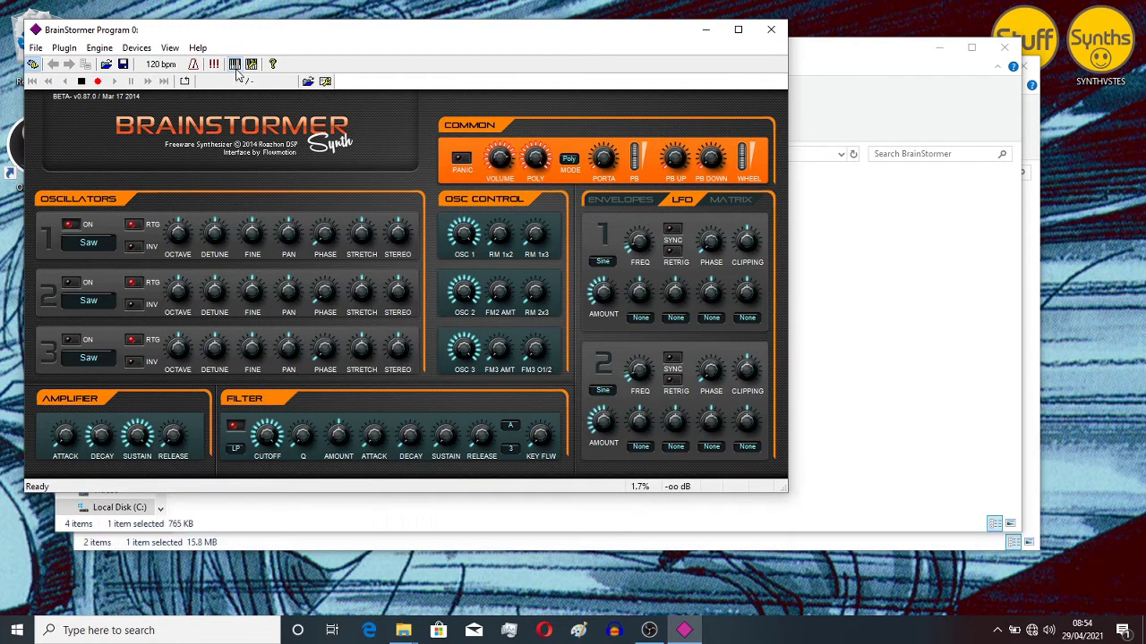
click(136, 48)
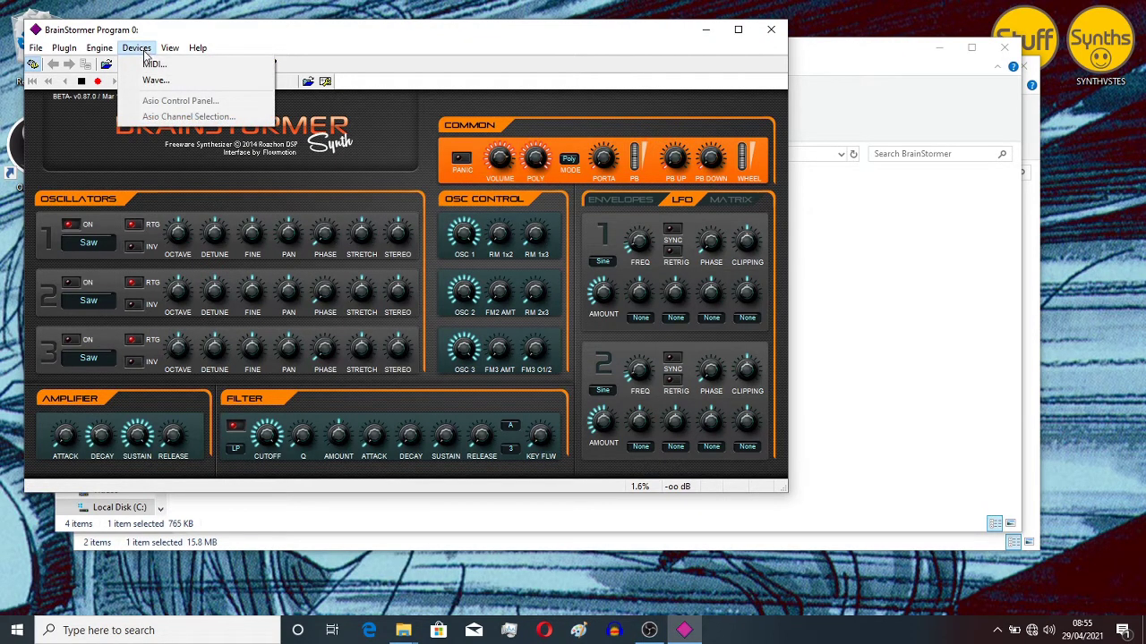
- Set MIDI Input Port 1 to Impact LX49+ and apply the settings
click(153, 64)
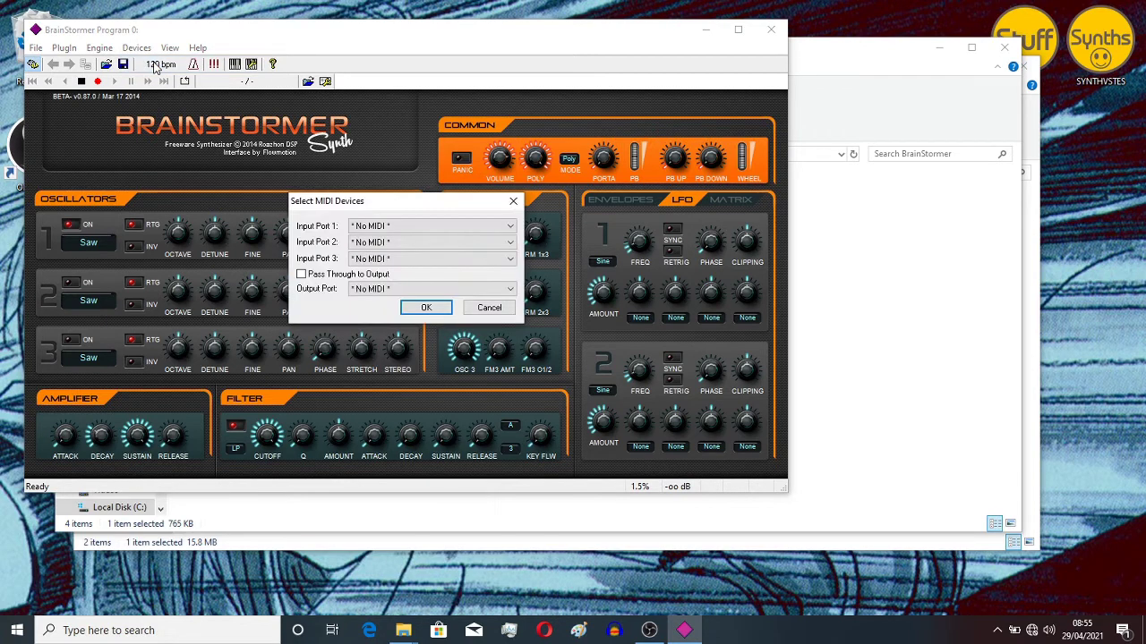
click(511, 230)
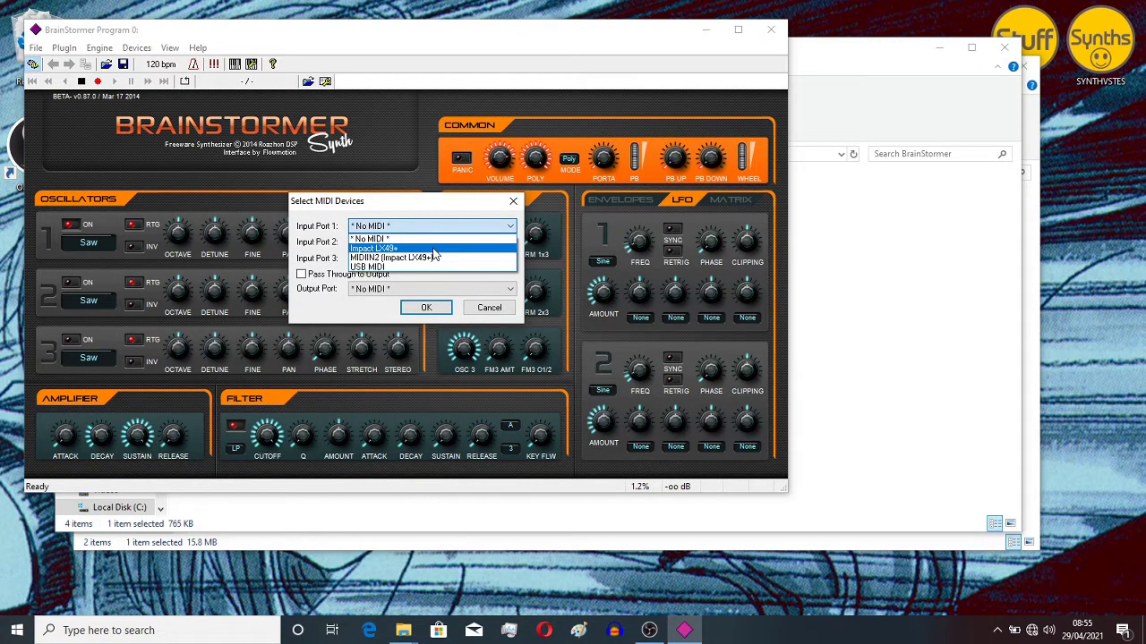
click(433, 248)
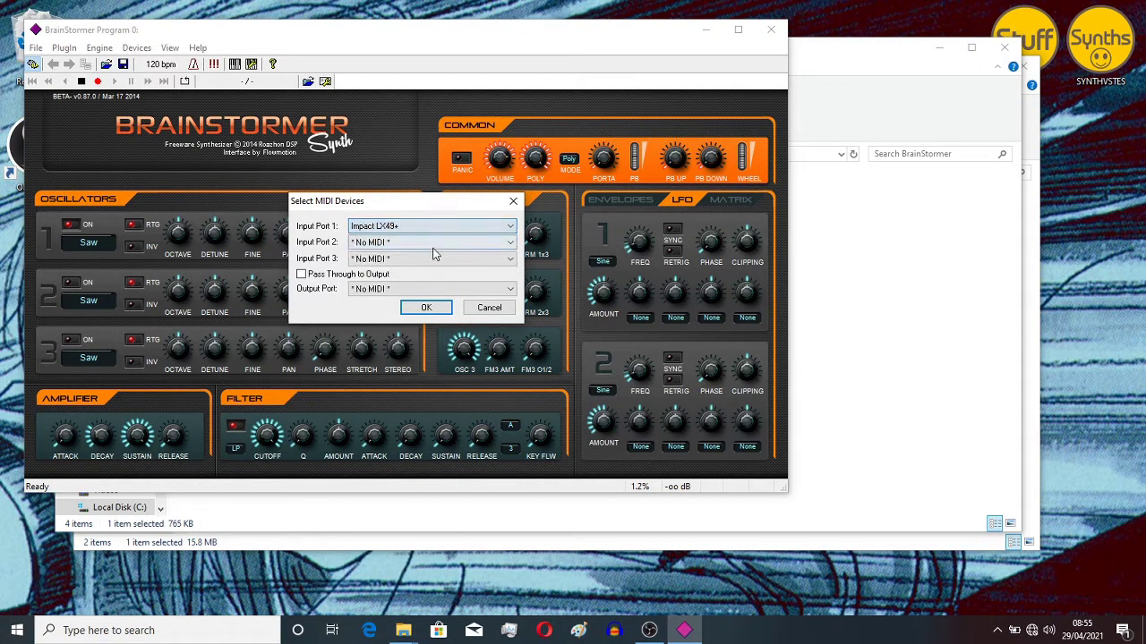
click(437, 309)
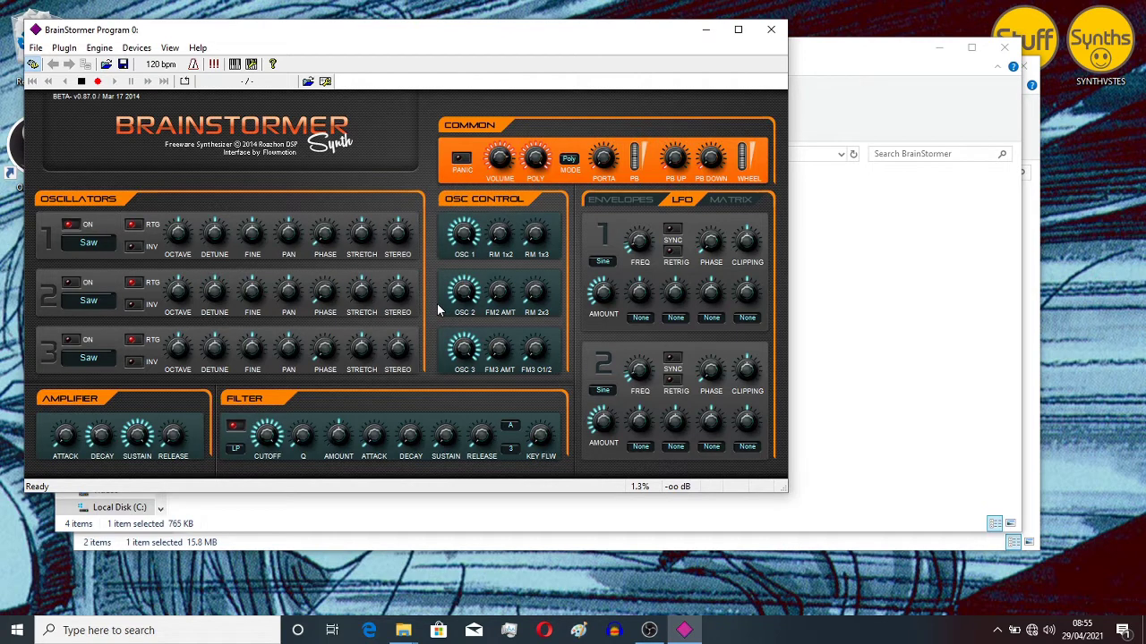
- Set the wave input and output devices to the USB Audio CODEC microphone and speakers
click(138, 51)
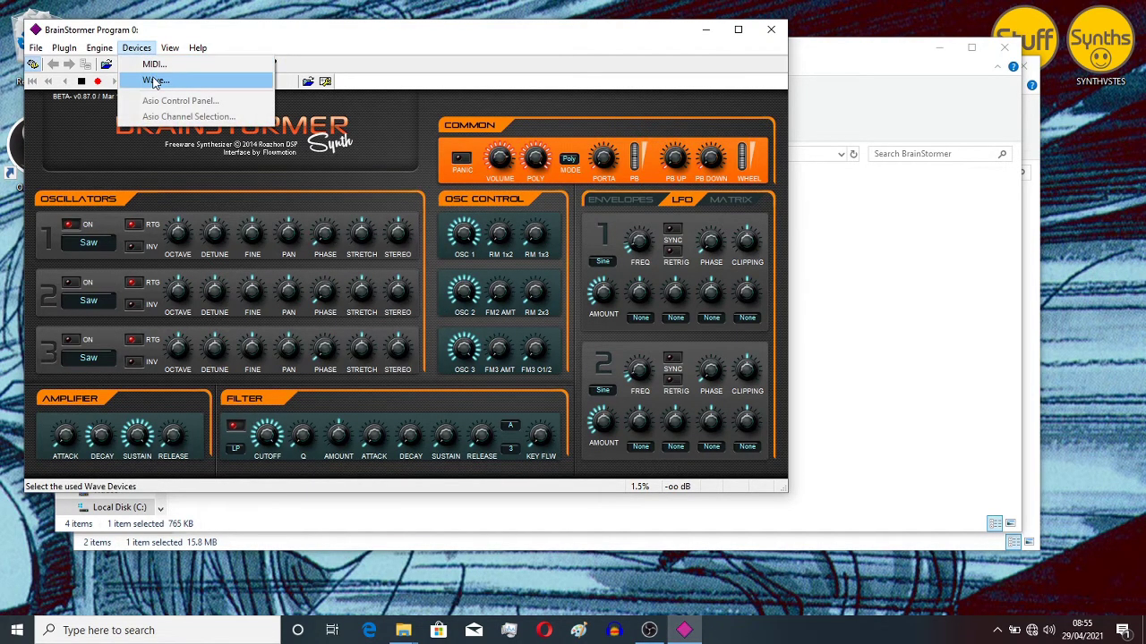
click(156, 81)
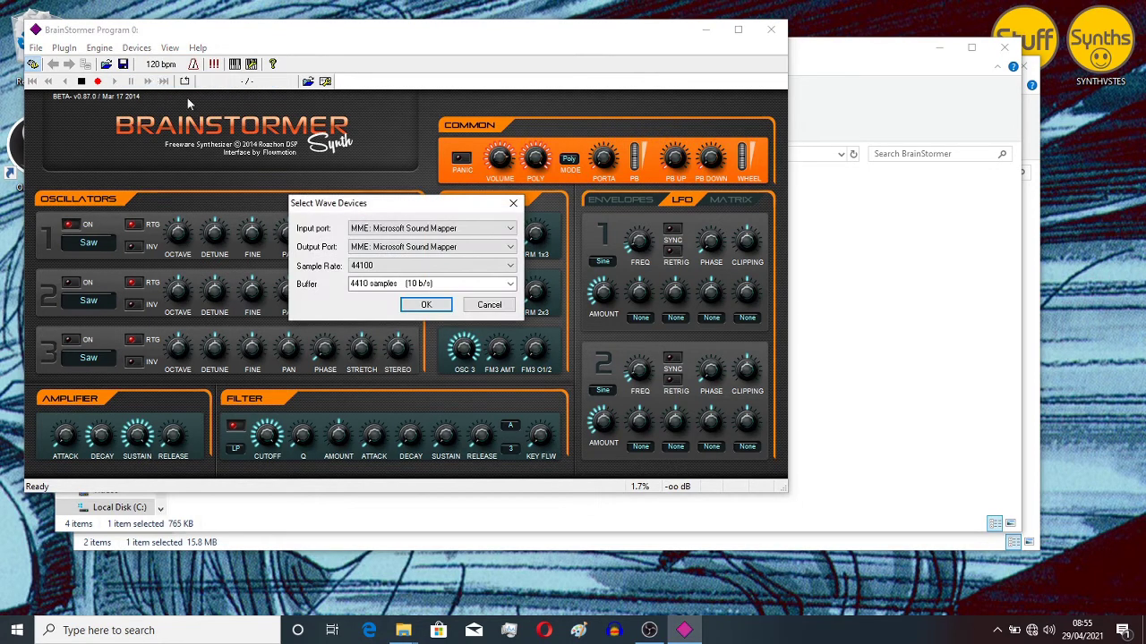
click(510, 231)
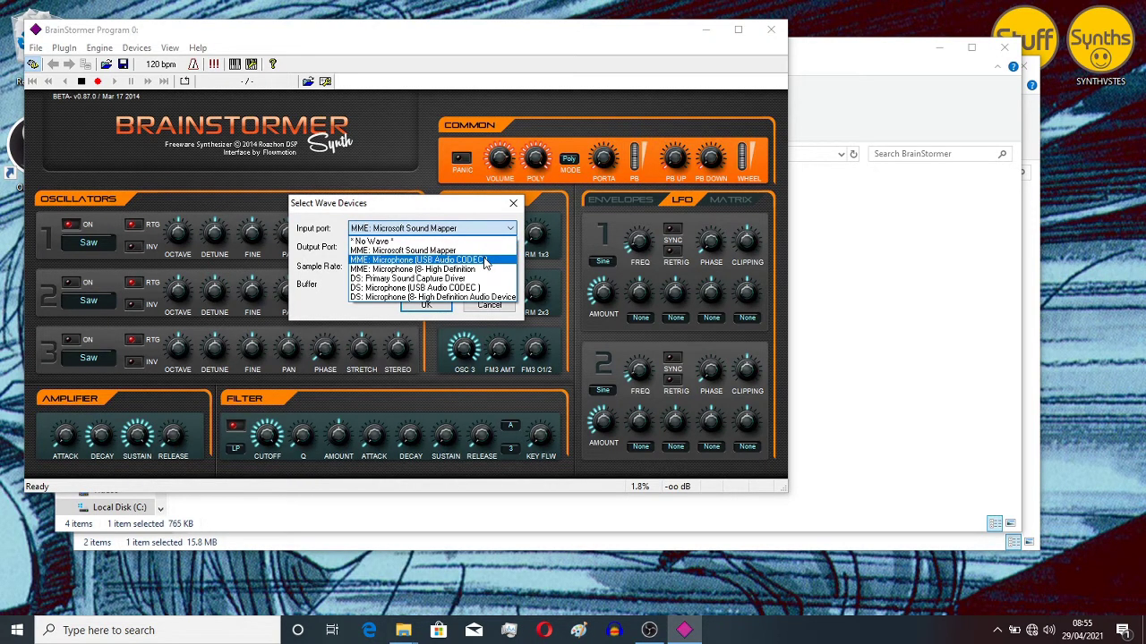
click(485, 261)
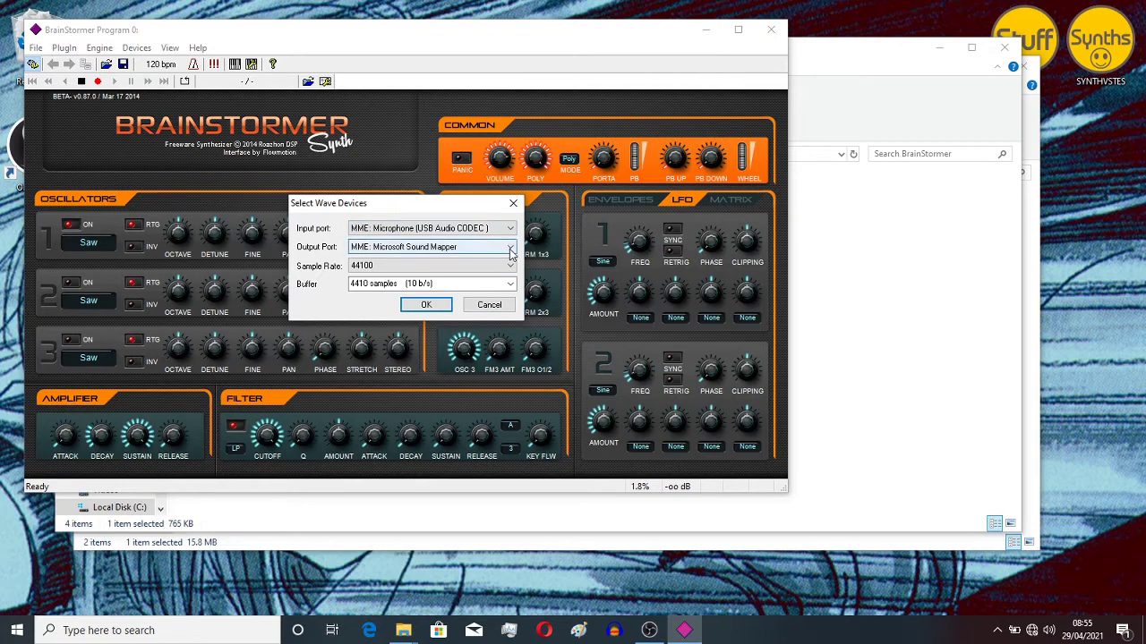
click(510, 249)
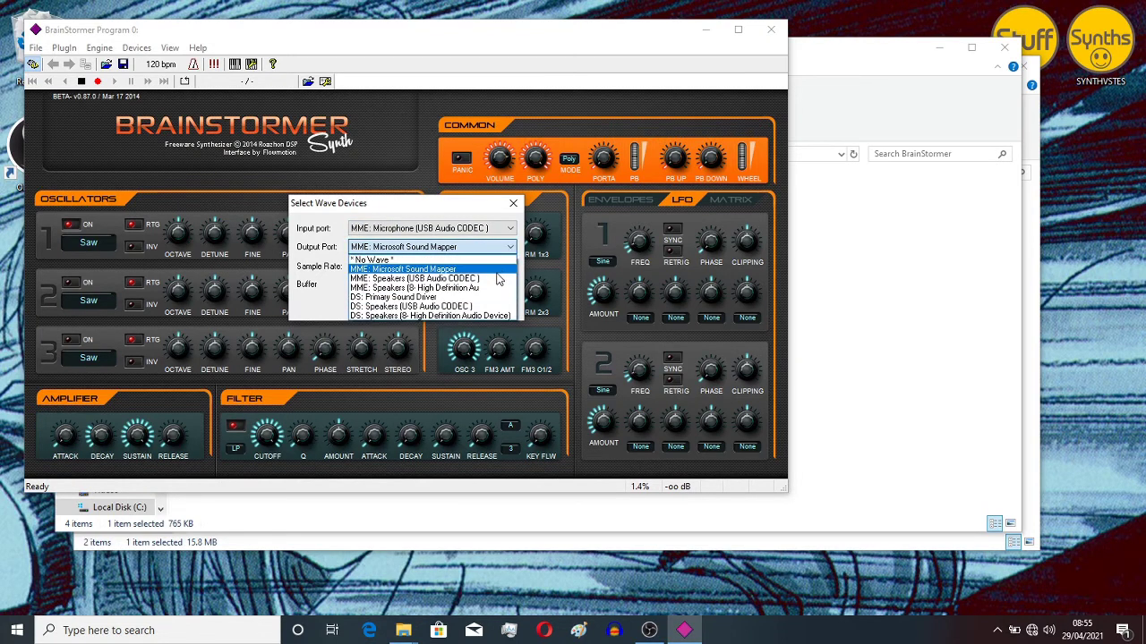
click(498, 279)
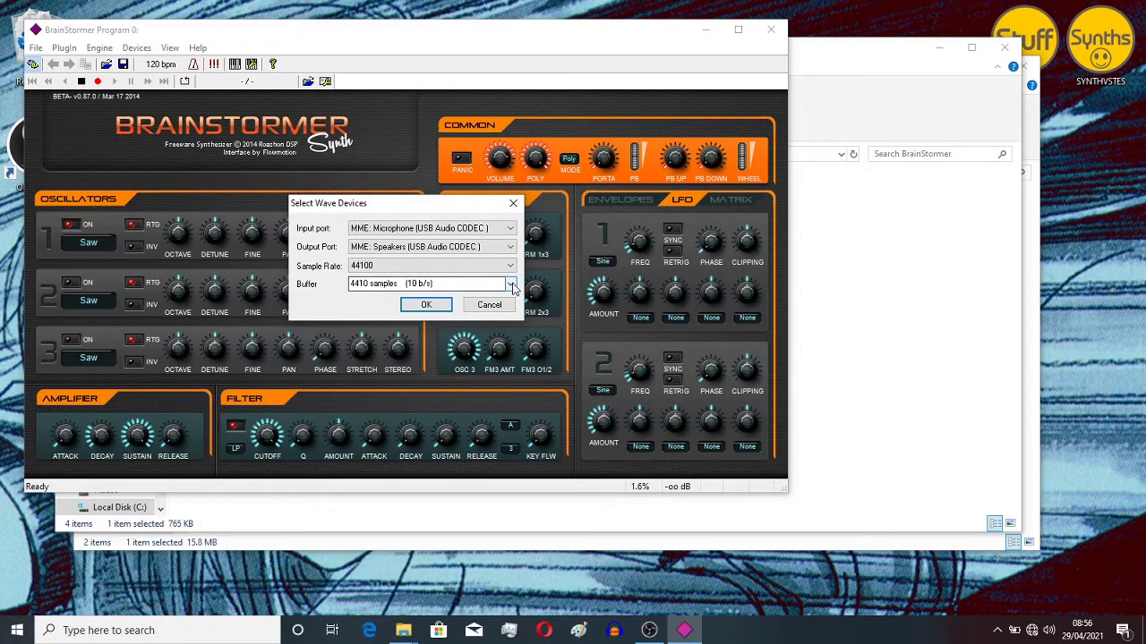
- Choose a 2205-sample buffer and confirm the wave device settings
click(512, 285)
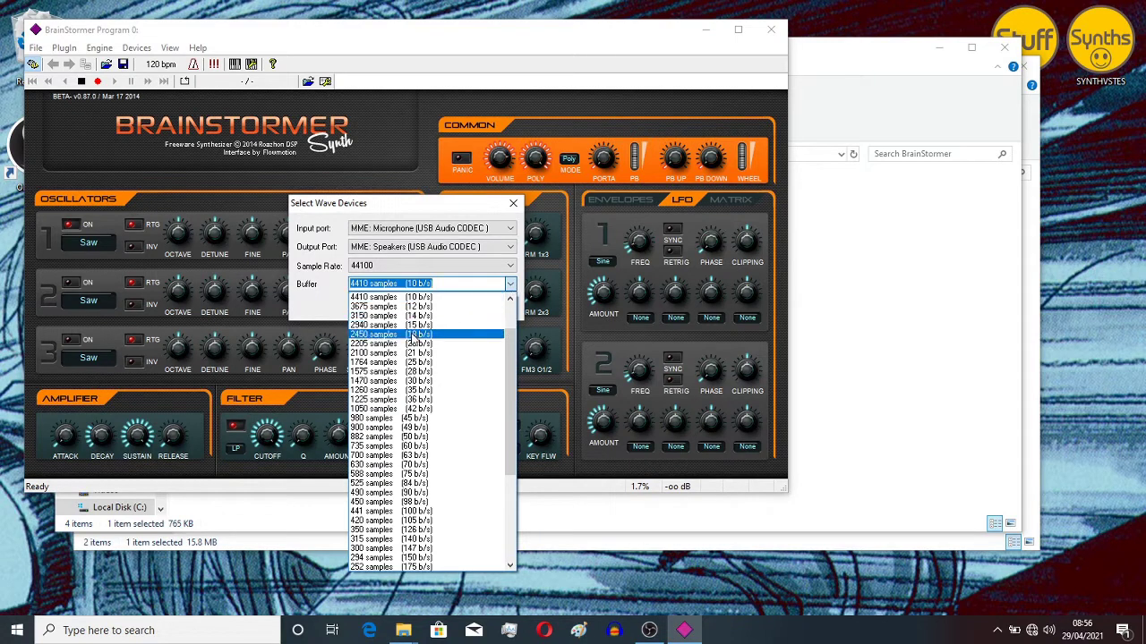
click(408, 347)
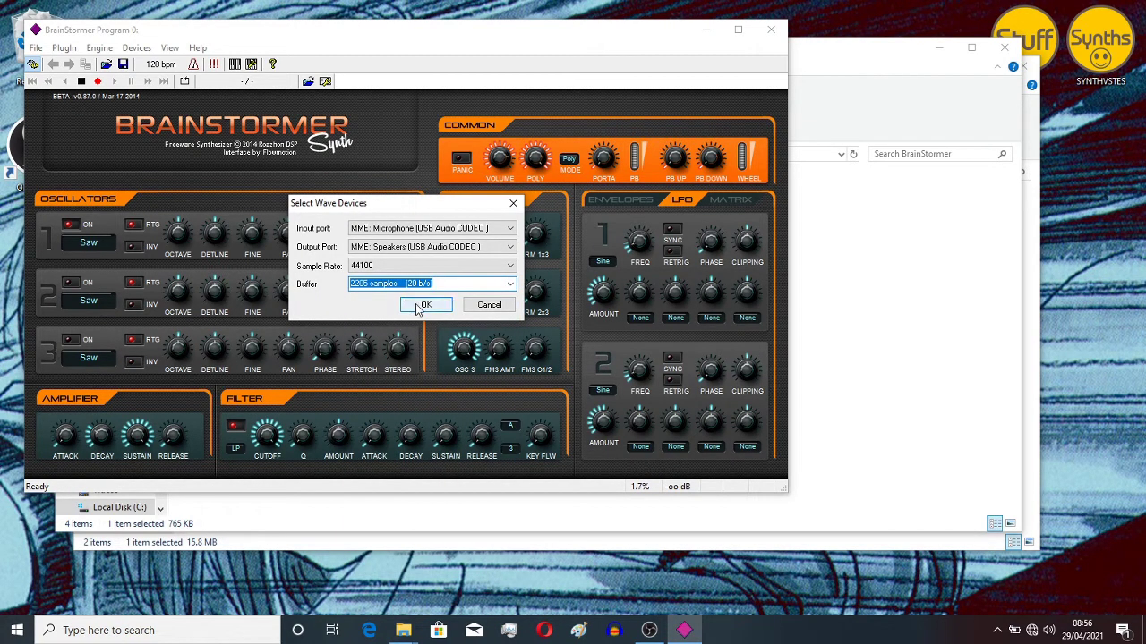
click(417, 307)
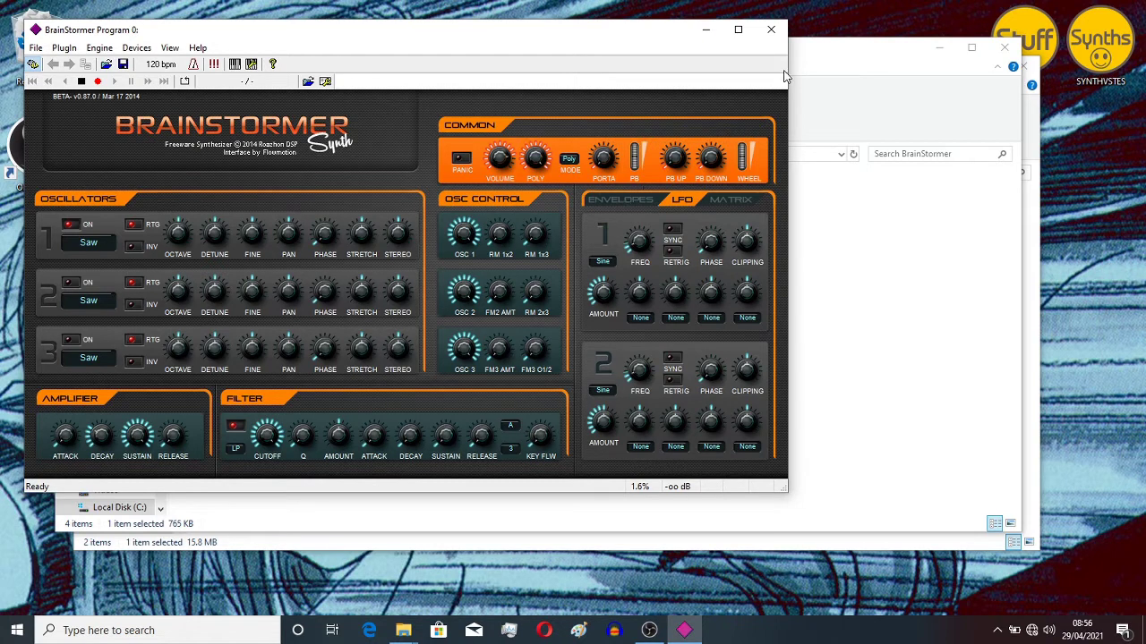
- Close the synth, rename BrainStormer.exe to BrainStormer by deleting .exe, and relaunch it
click(772, 30)
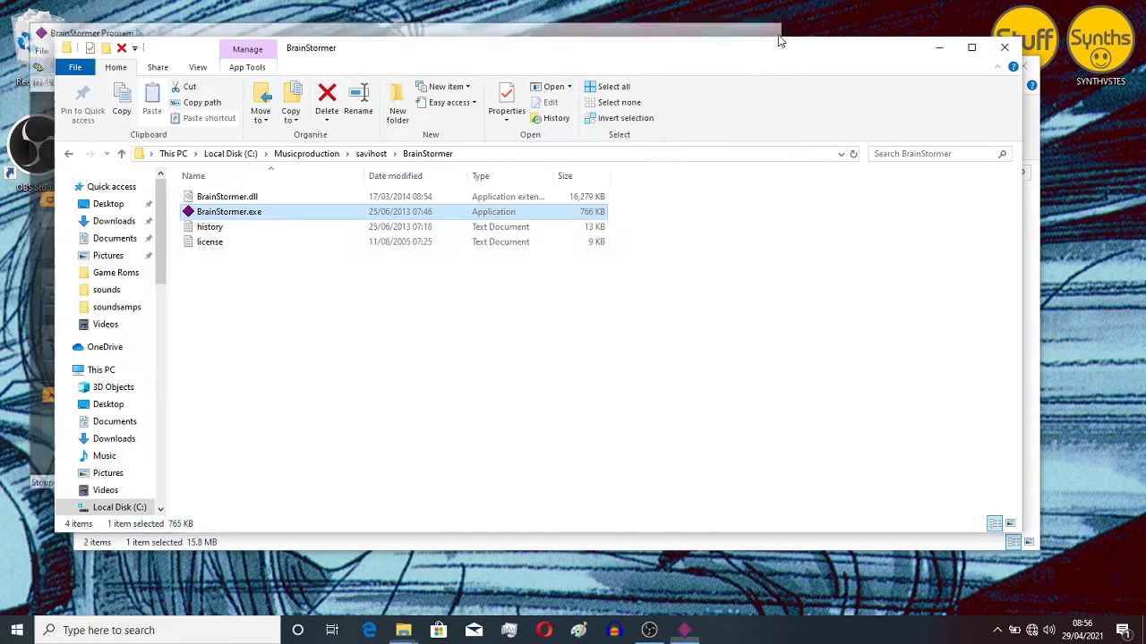
click(273, 214)
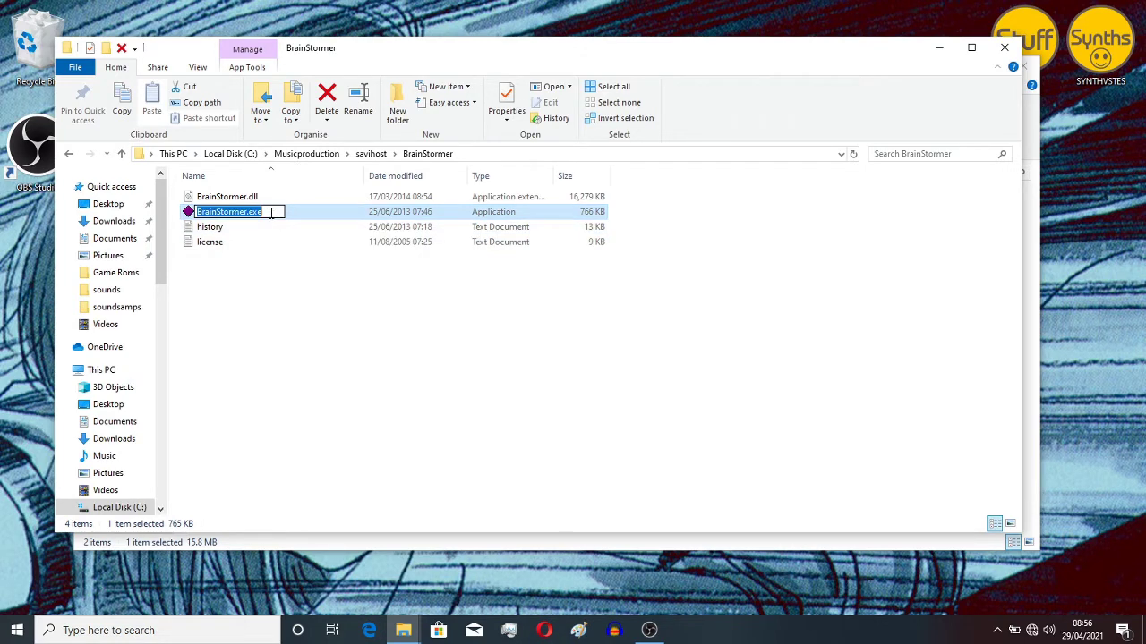
click(270, 213)
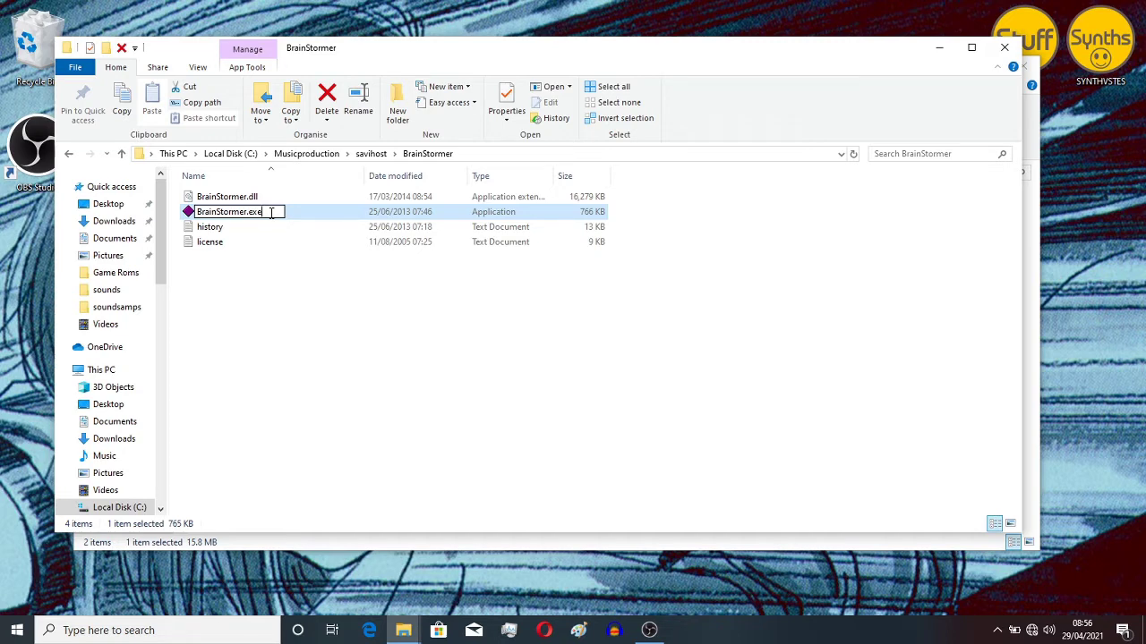
key(BackSpace)
key(BackSpace)
key(BackSpace)
key(BackSpace)
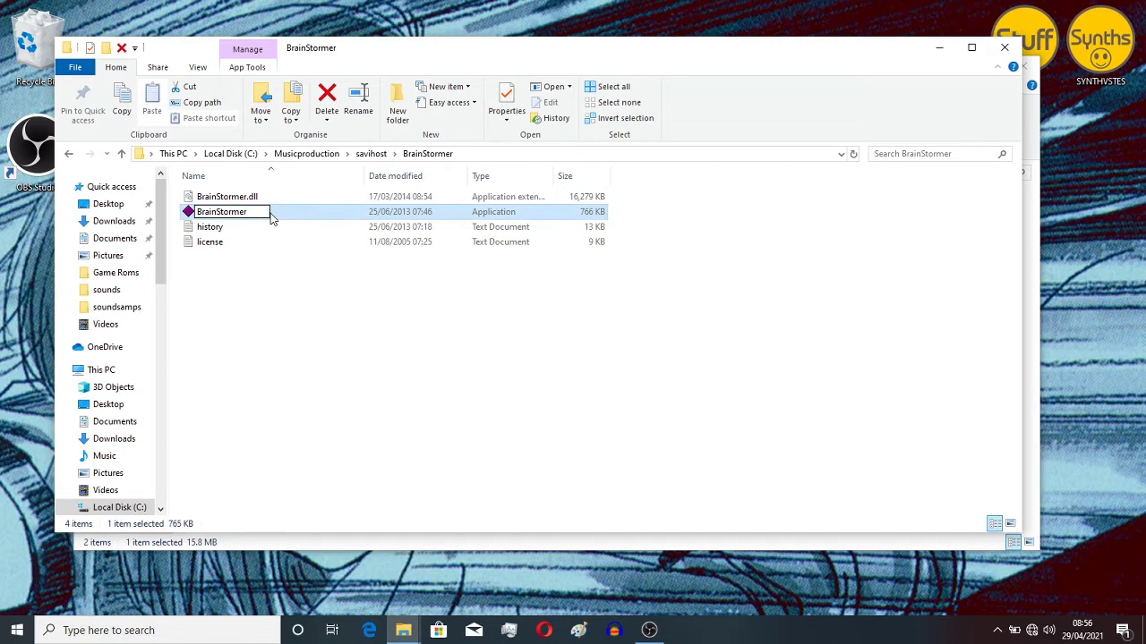
key(Return)
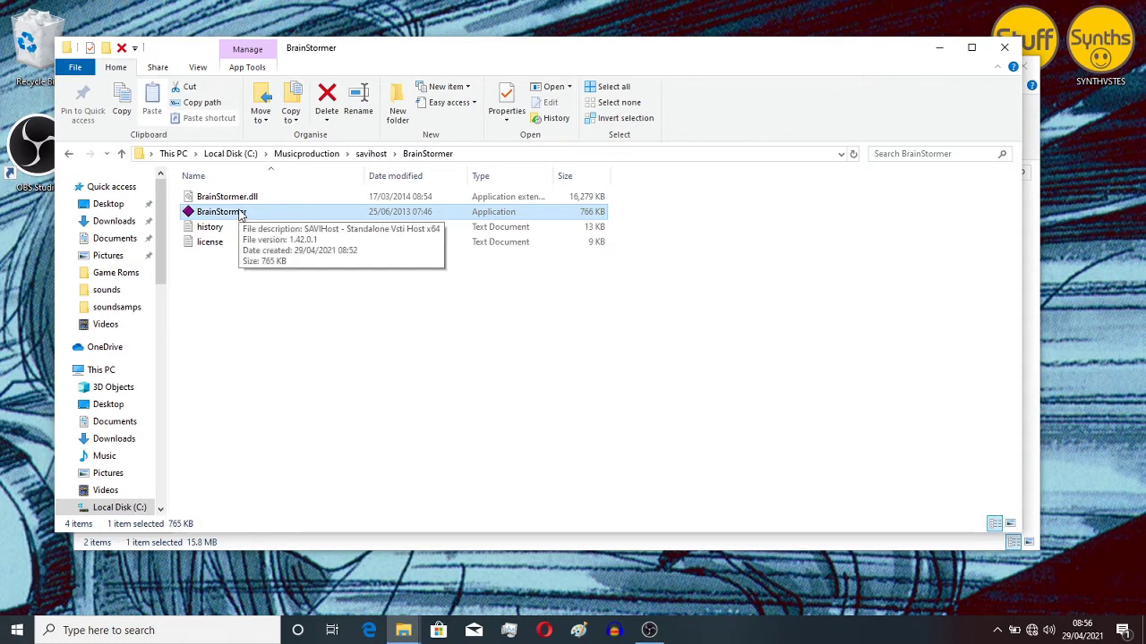
double_click(240, 215)
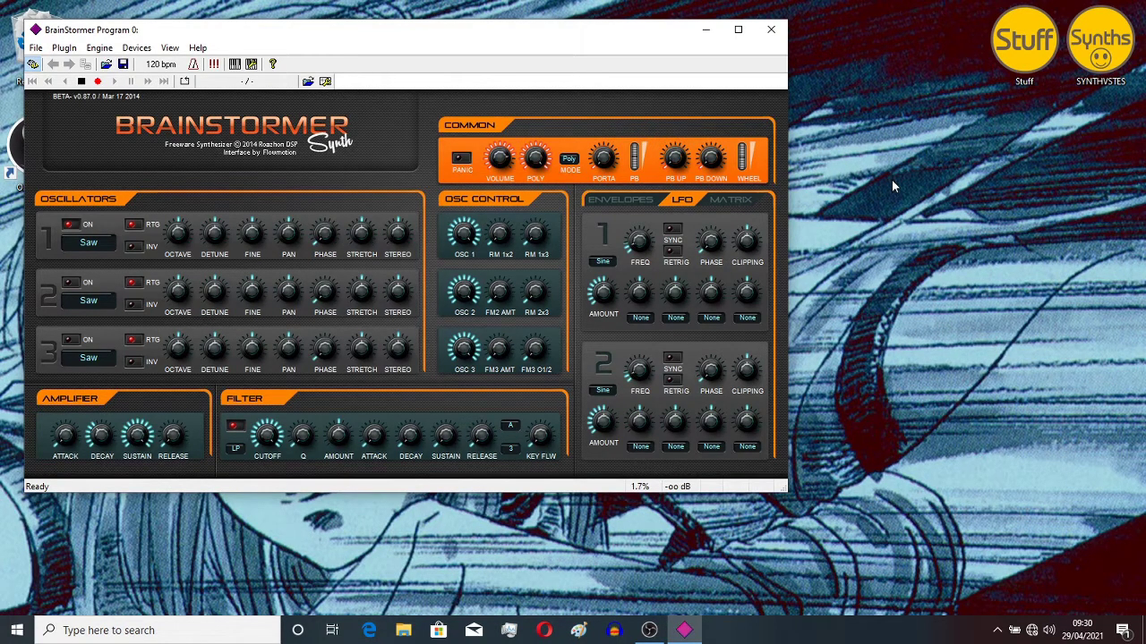
click(1099, 65)
double_click(1099, 64)
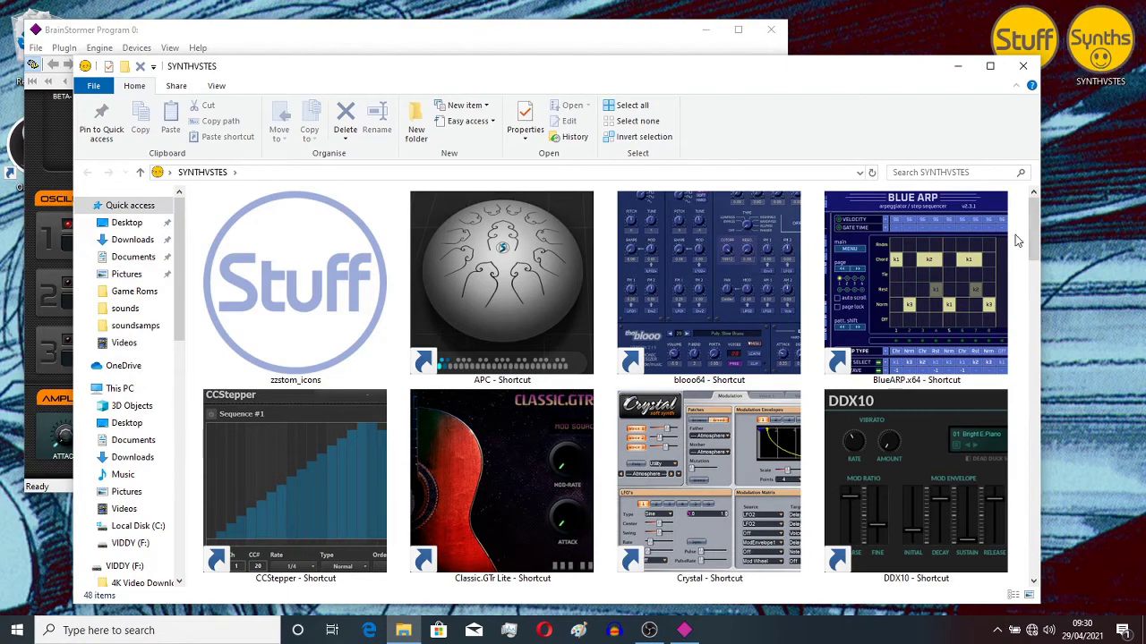
drag(1037, 237, 1039, 199)
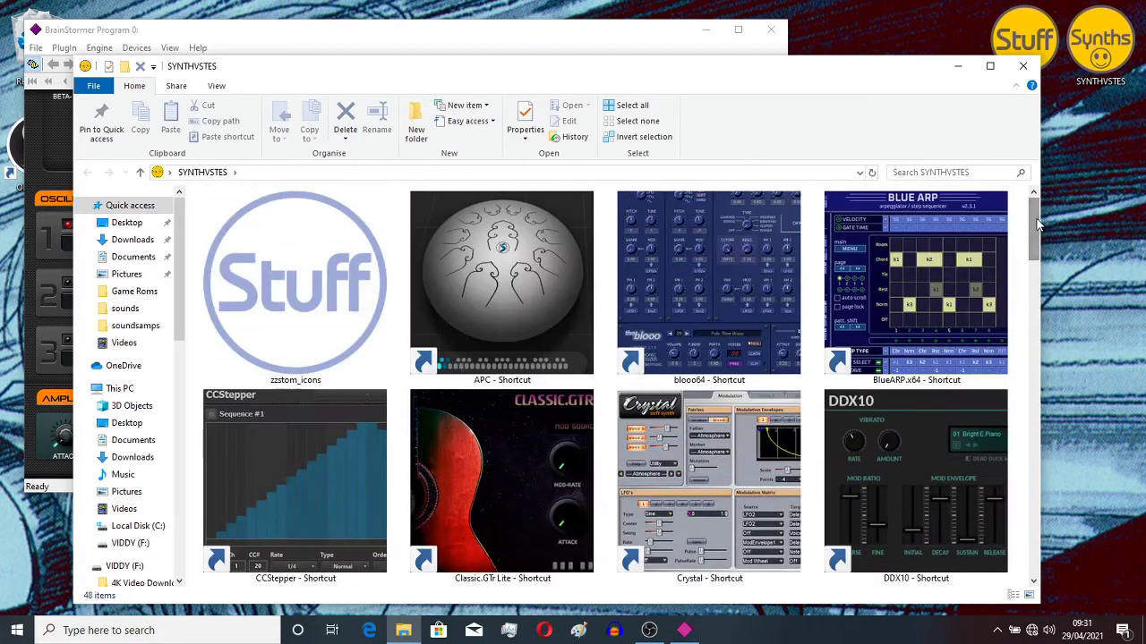
click(1024, 67)
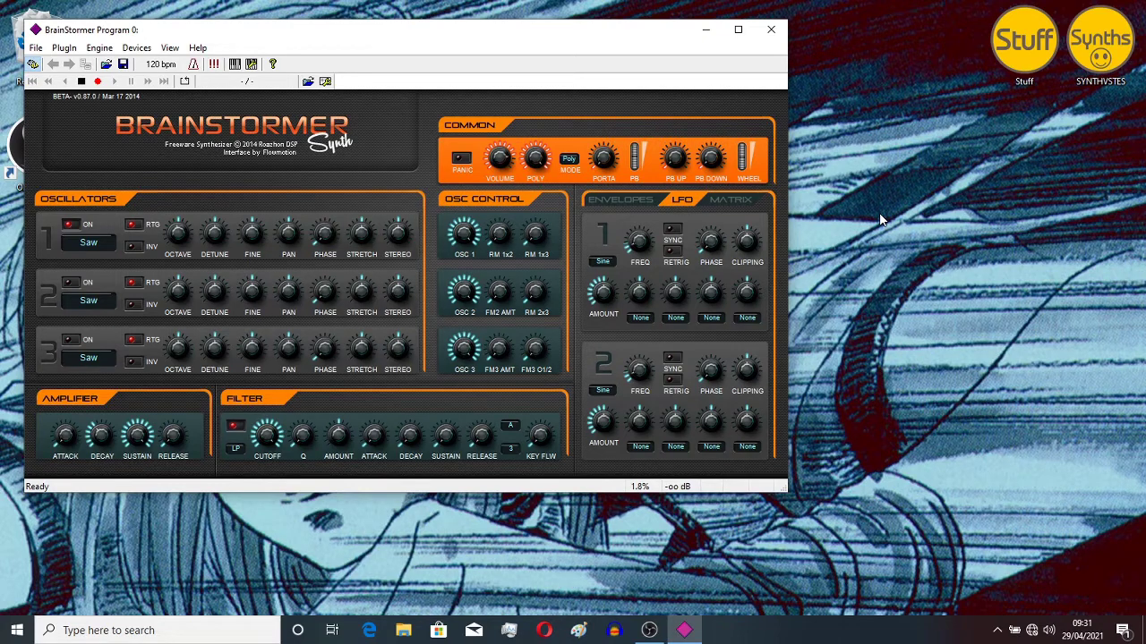
- Open Paint and paste the captured screenshot onto a blank canvas
click(580, 630)
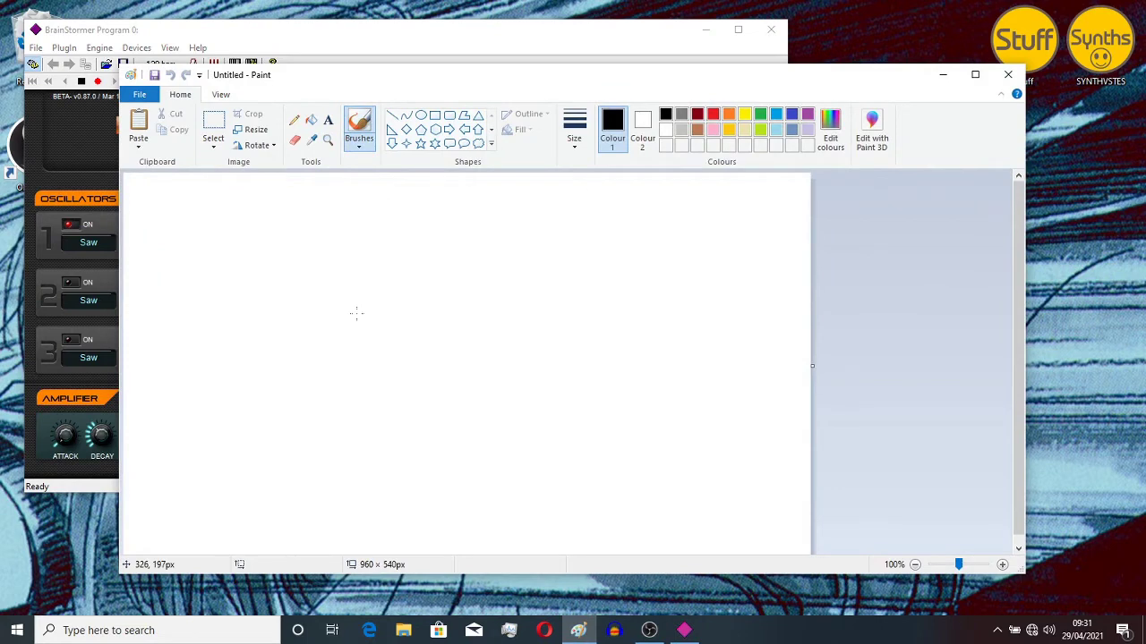
key(ctrl+v)
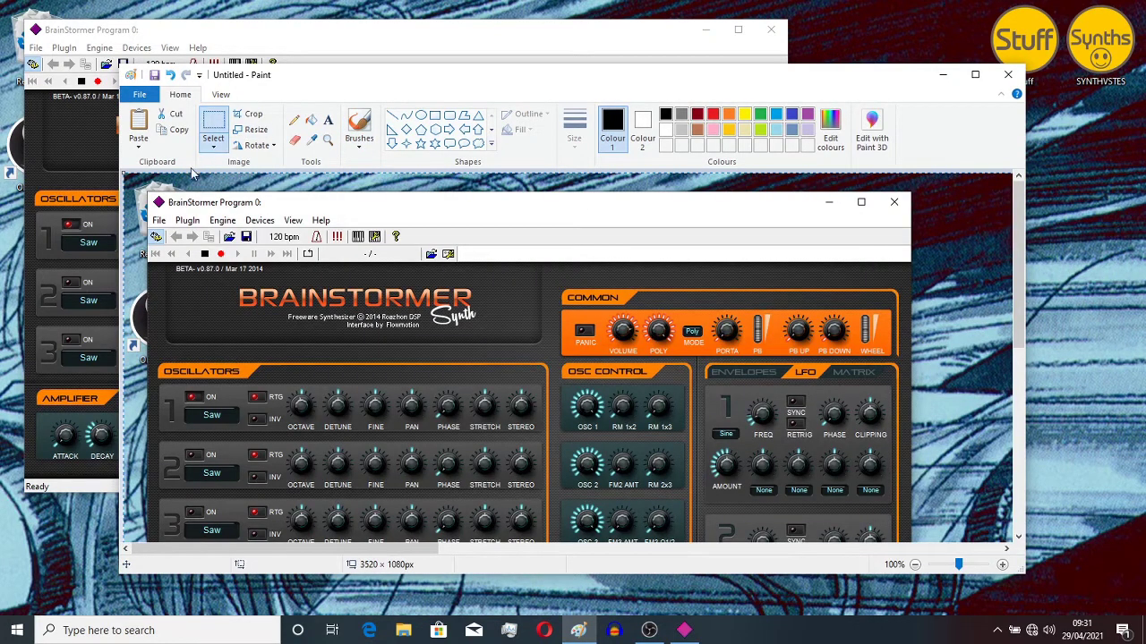
click(247, 115)
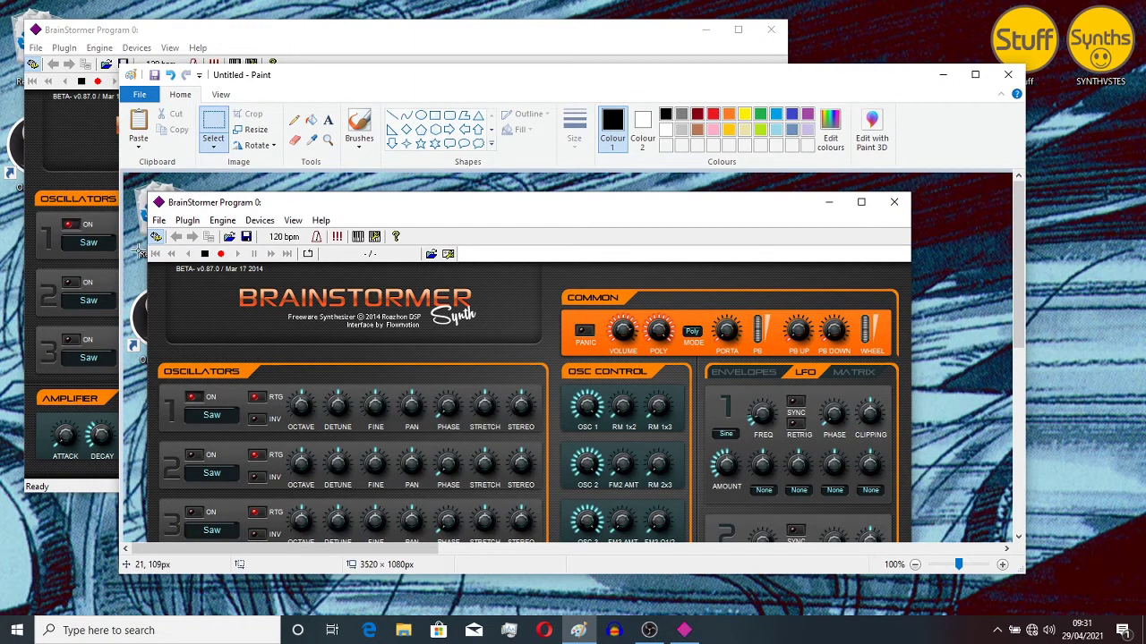
- Select just the synth window and crop the image to 1110 × 598 px
mouse_move(141, 252)
mouse_down()
mouse_move(910, 555)
mouse_move(911, 618)
mouse_up()
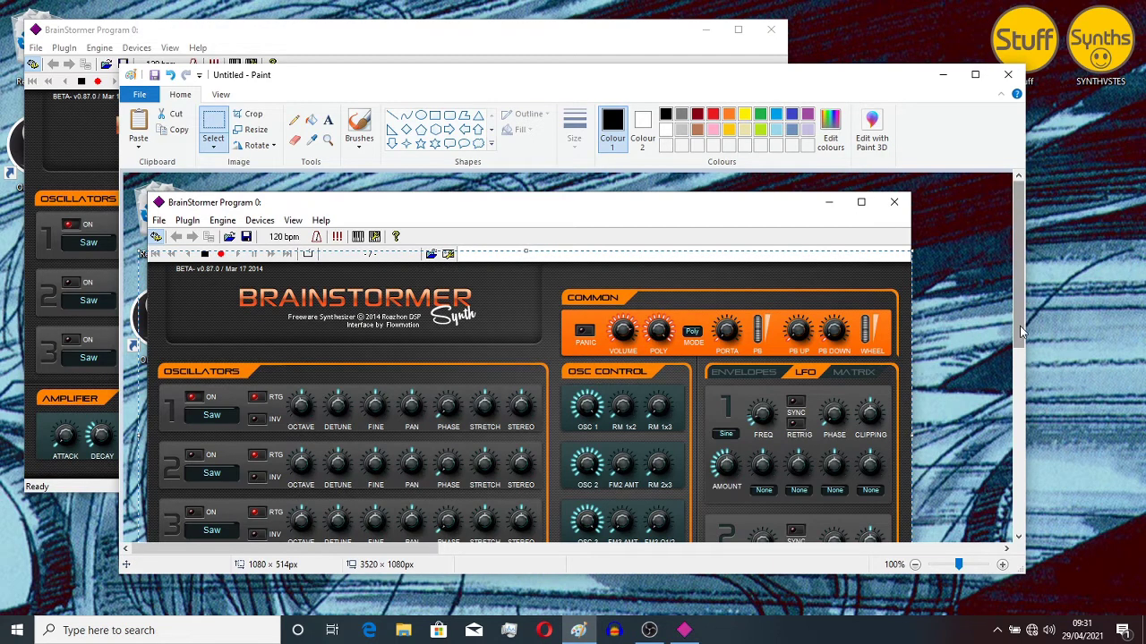
drag(1020, 326, 1013, 418)
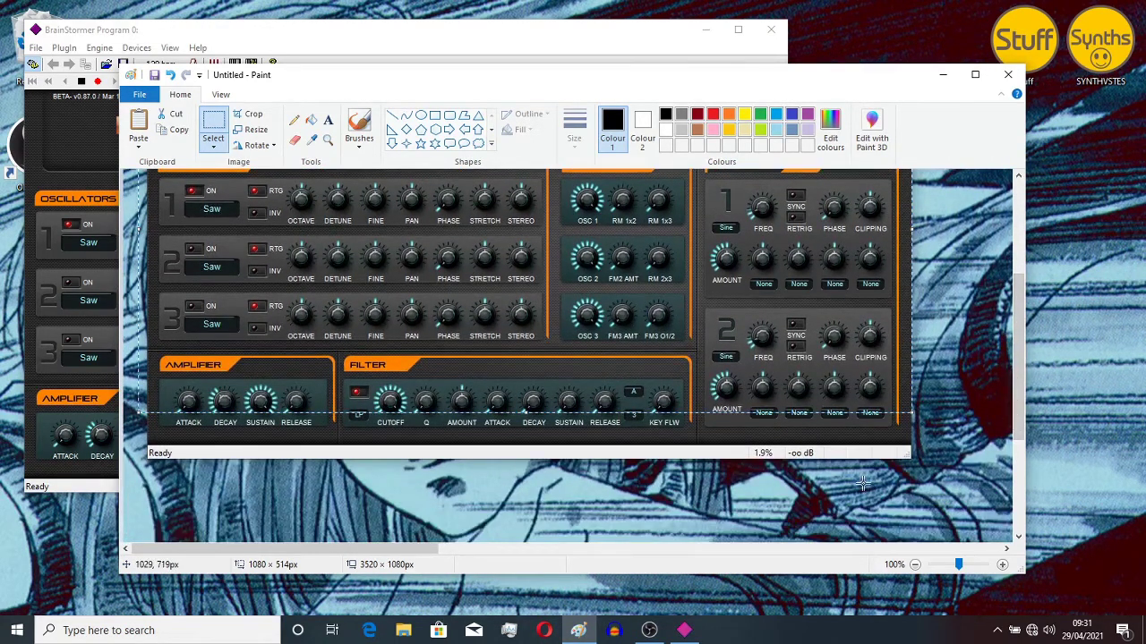
drag(918, 468, 95, 41)
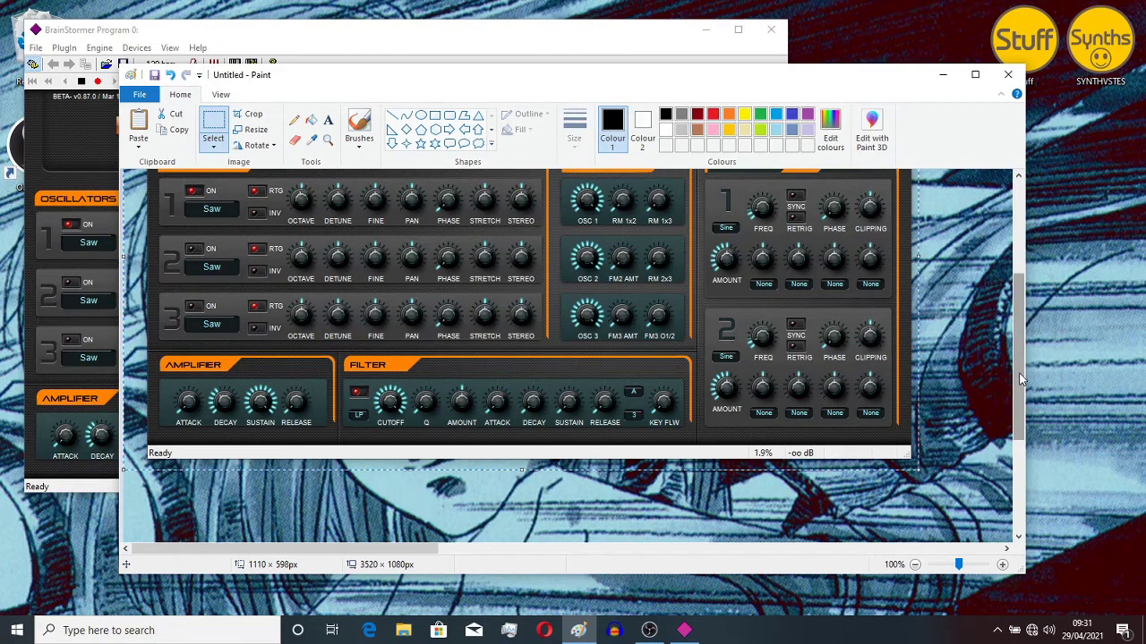
drag(1021, 373, 1025, 291)
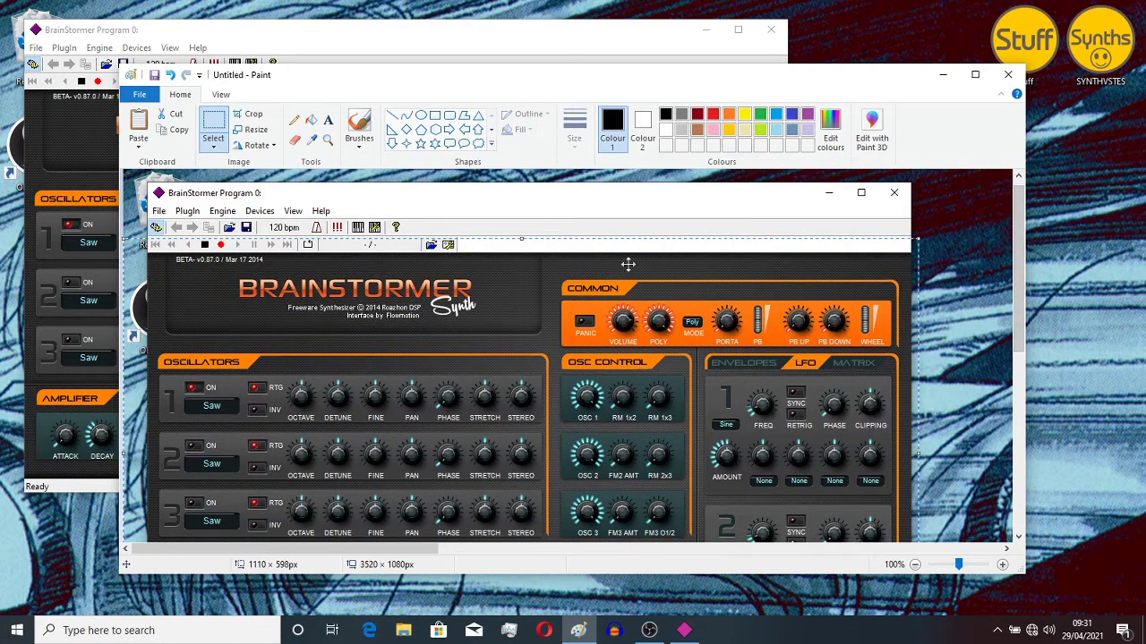
click(259, 122)
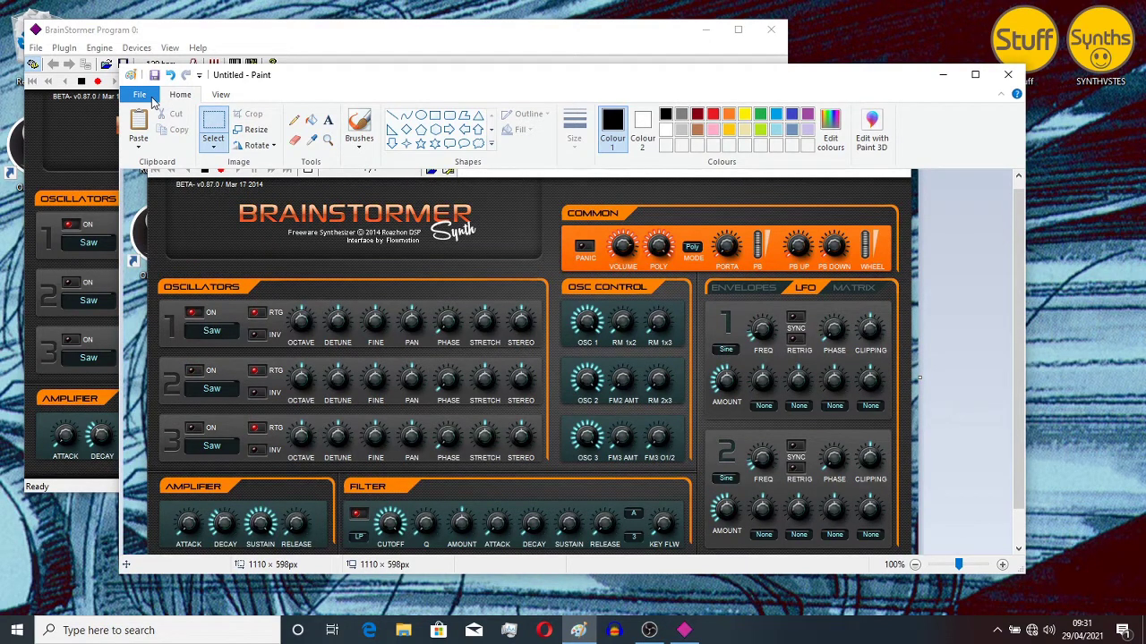
- Save the cropped image as a PNG picture named brainstorm01
click(142, 95)
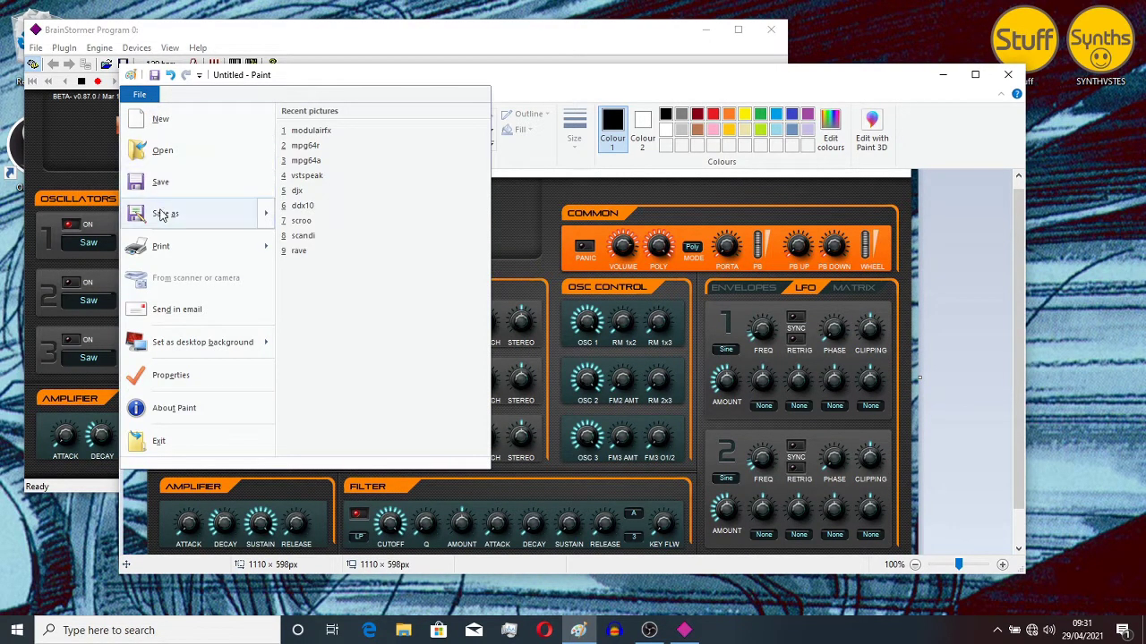
mouse_move(162, 217)
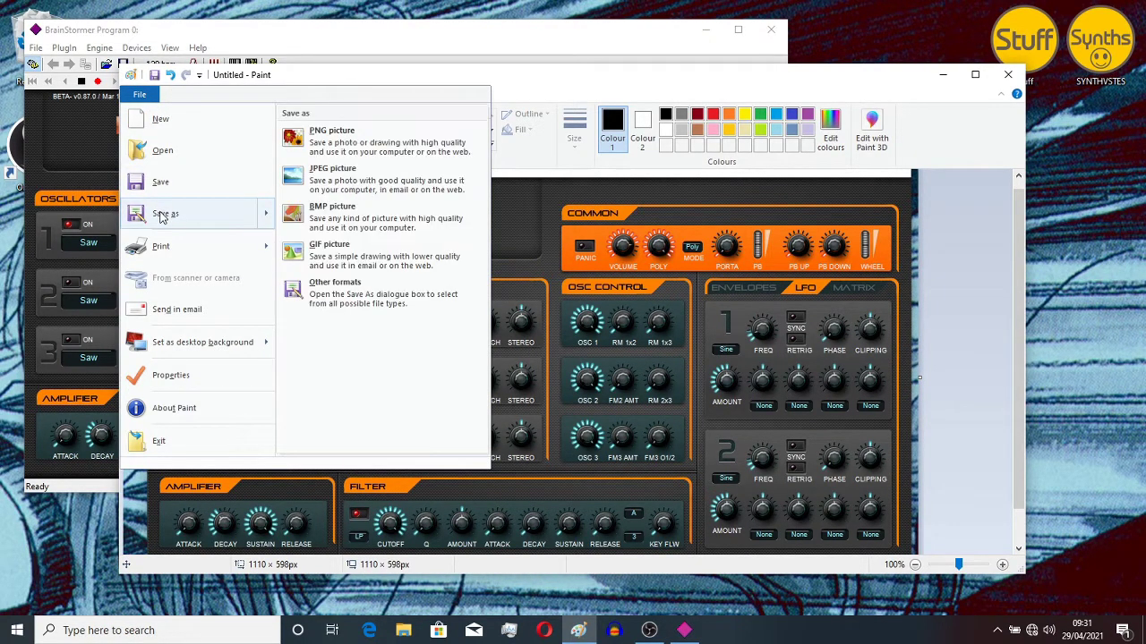
click(350, 143)
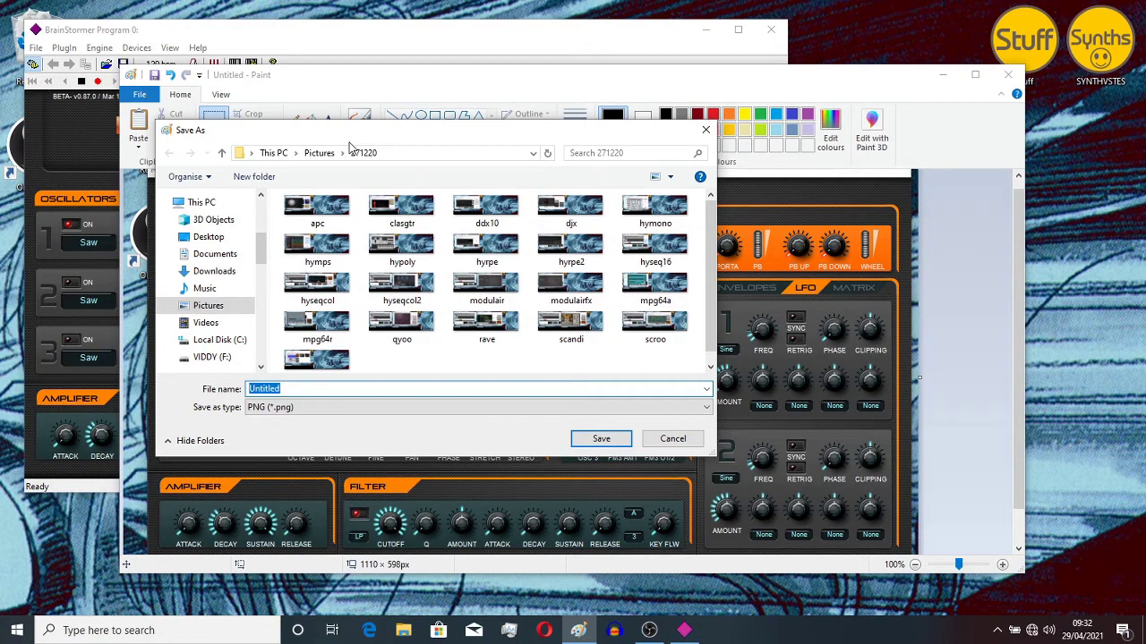
text(brainstorm01)
- Confirm the brainstorm01 save, then drop the screenshot as a layer onto GIMP's 500×500 image and position it
key(Return)
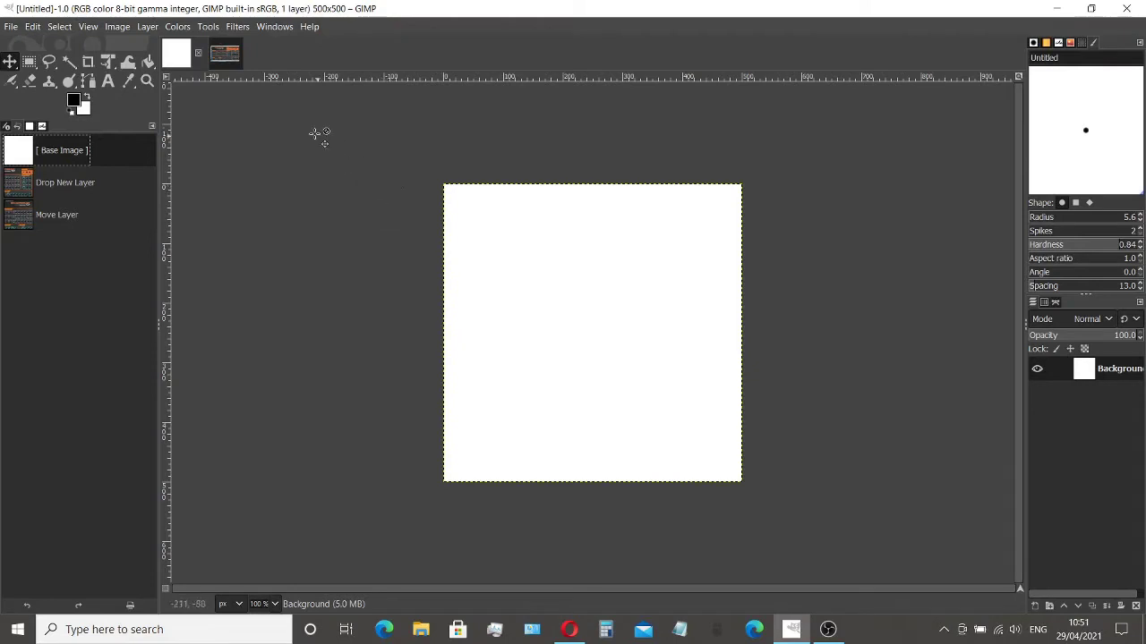
click(228, 61)
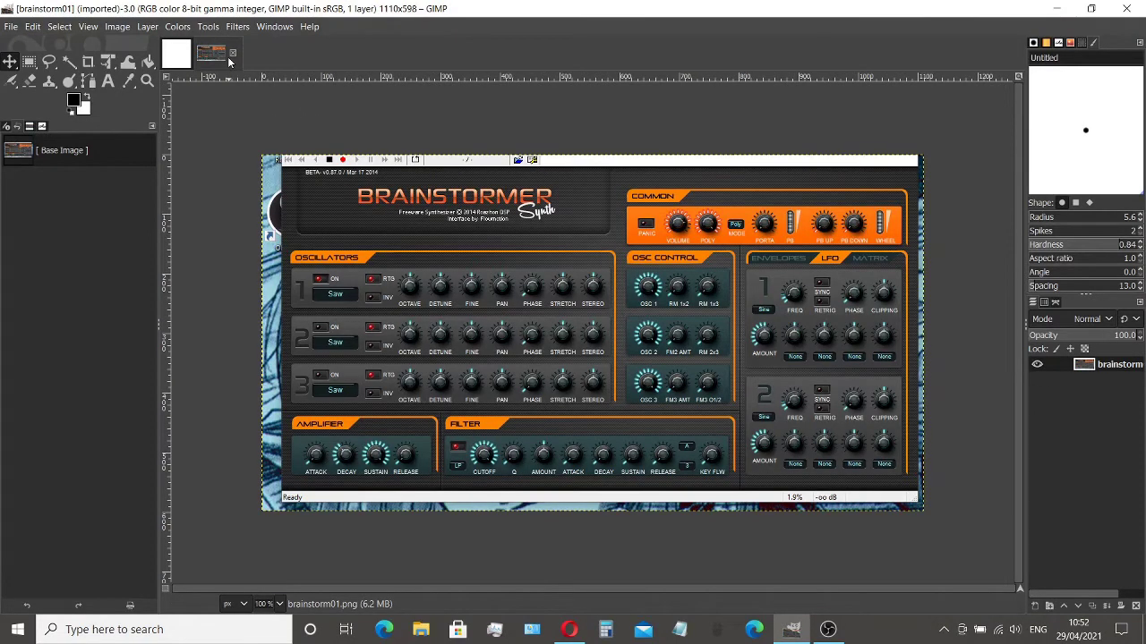
drag(228, 61, 530, 329)
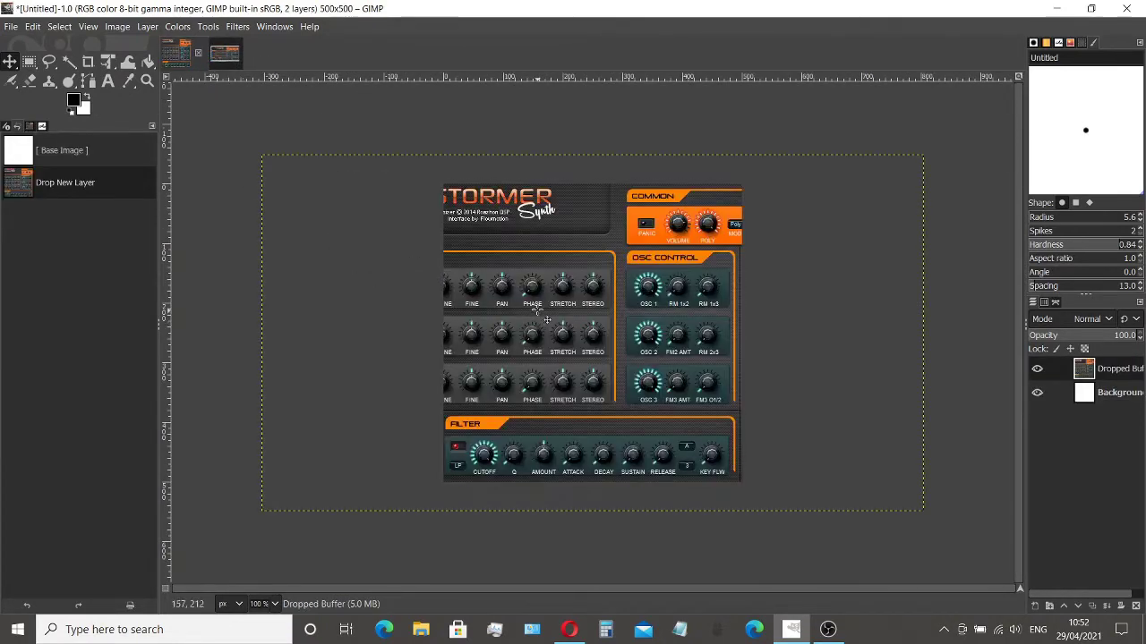
drag(490, 250, 643, 262)
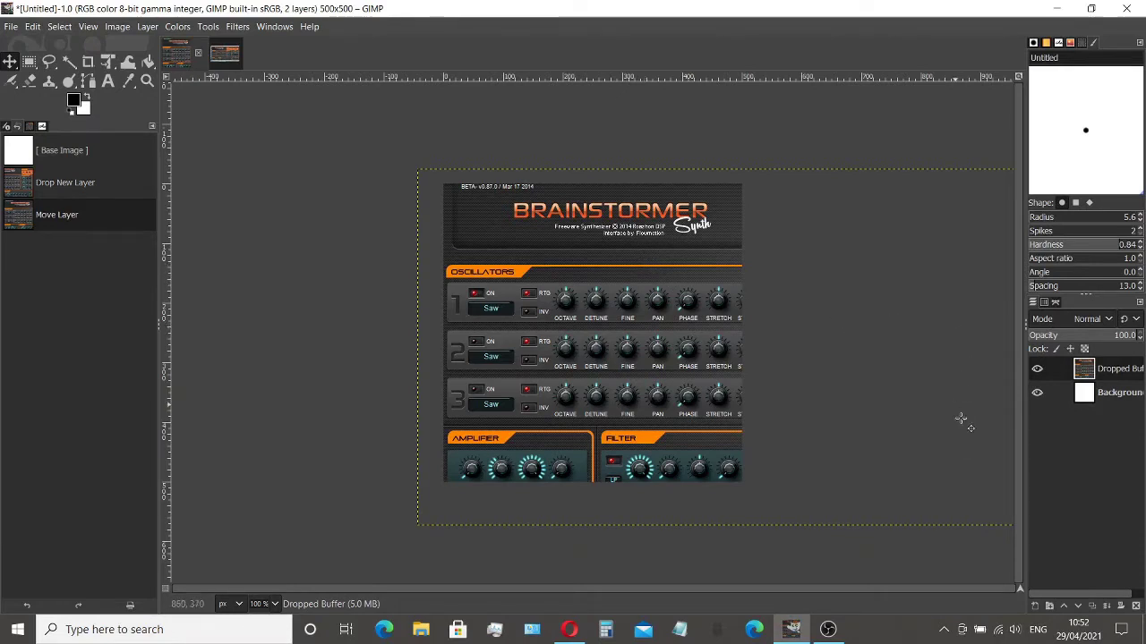
- Export the GIMP image as brainstorm.png to Downloads, accepting the default PNG settings
click(1107, 611)
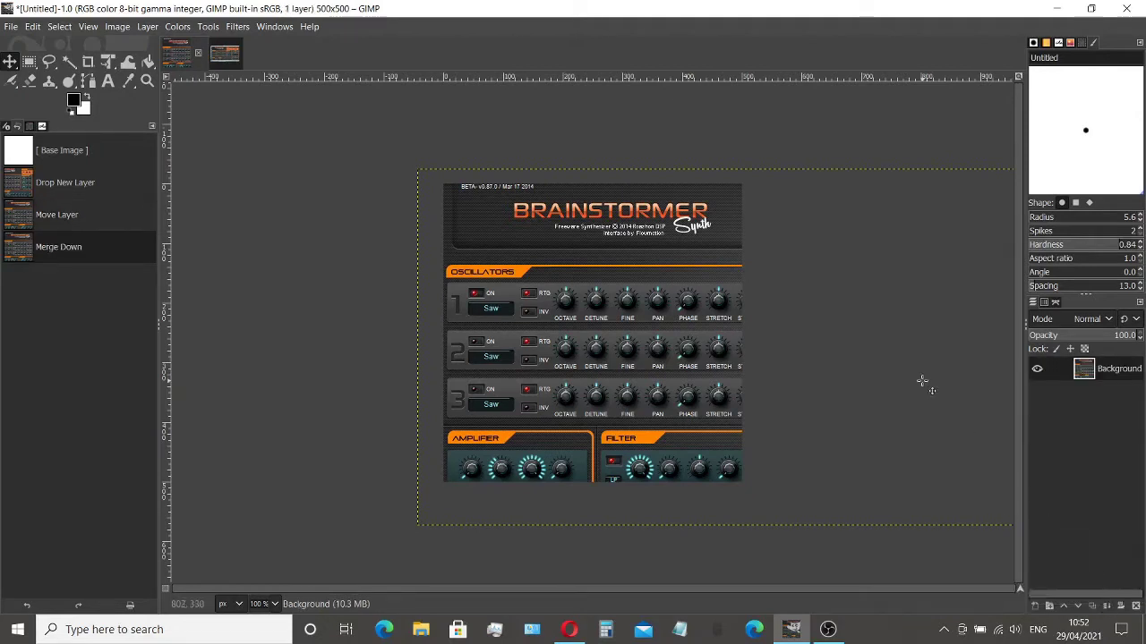
click(12, 28)
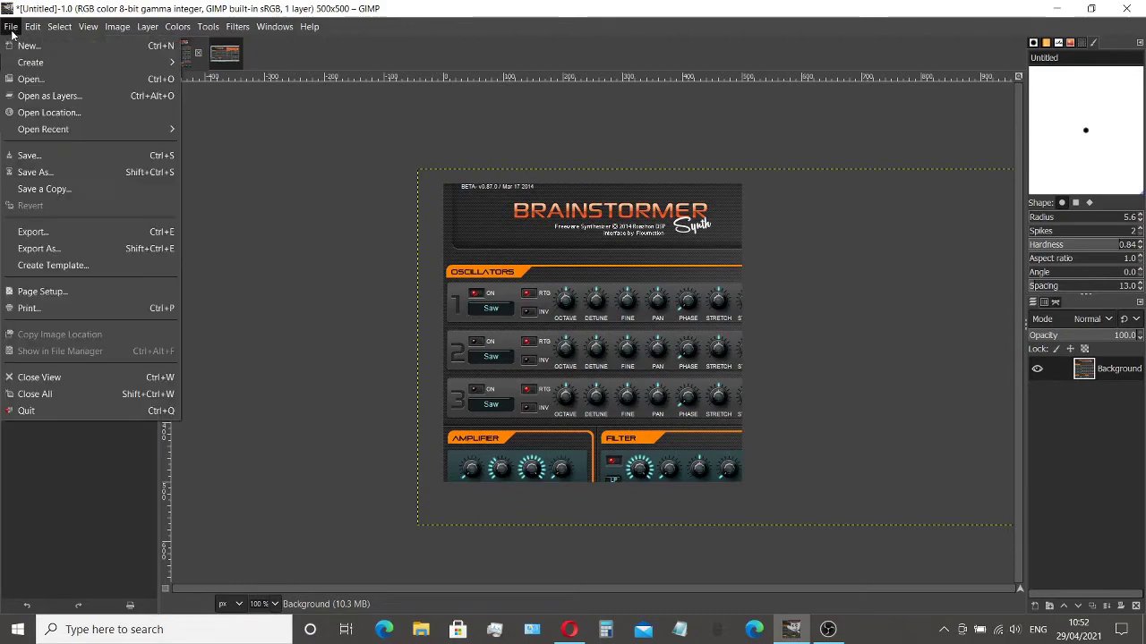
click(74, 248)
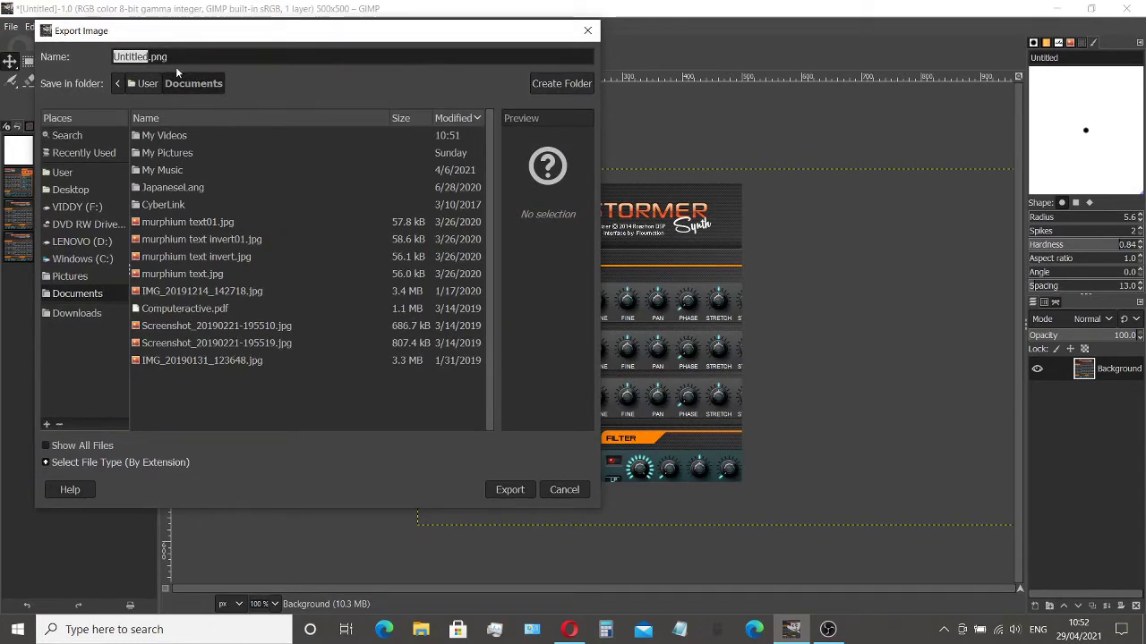
text(bral)
text(instorm)
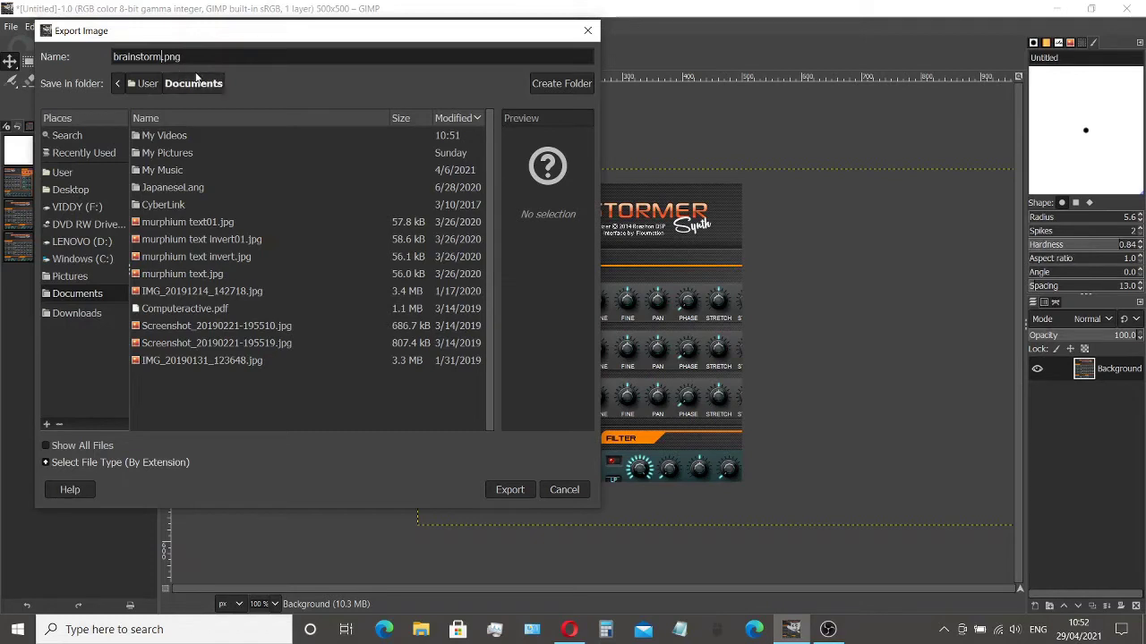
click(93, 315)
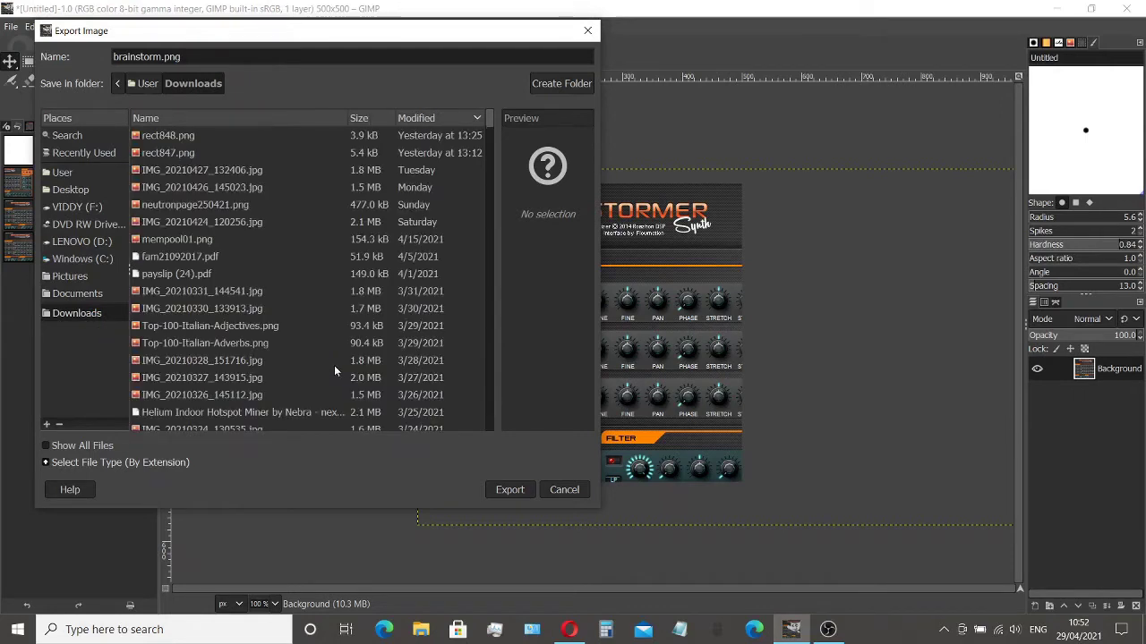
click(508, 489)
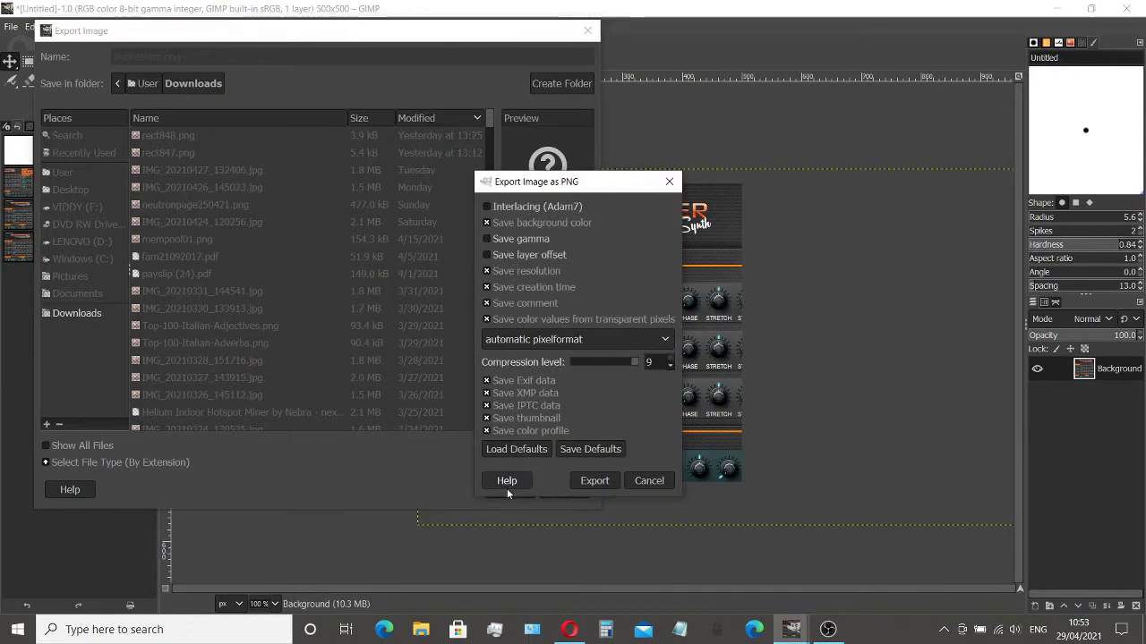
click(611, 485)
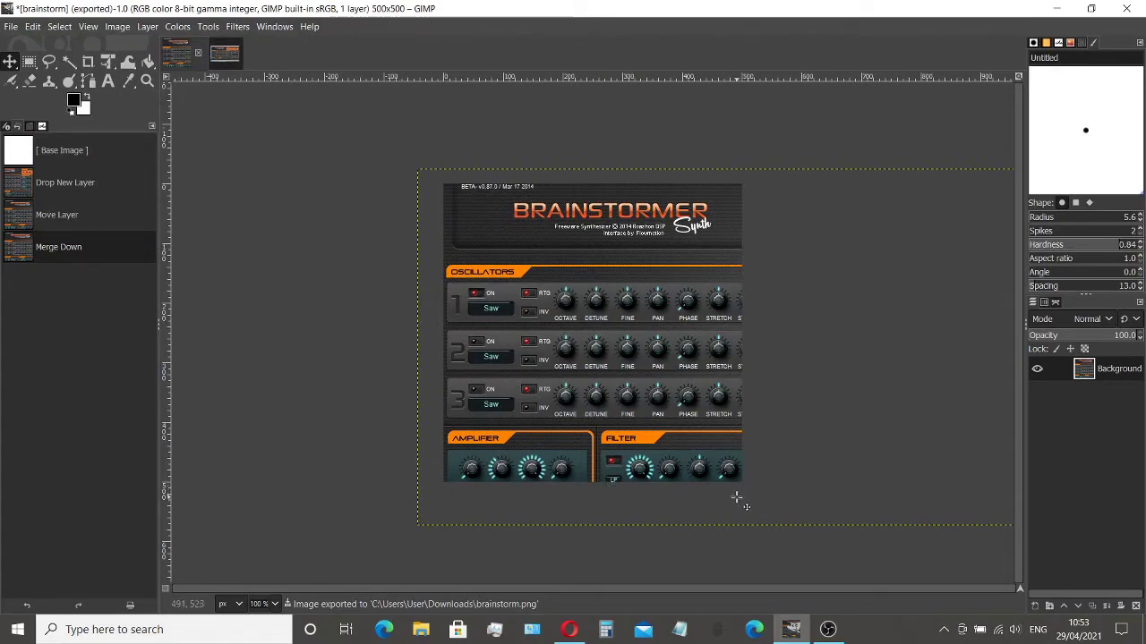
mouse_move(570, 630)
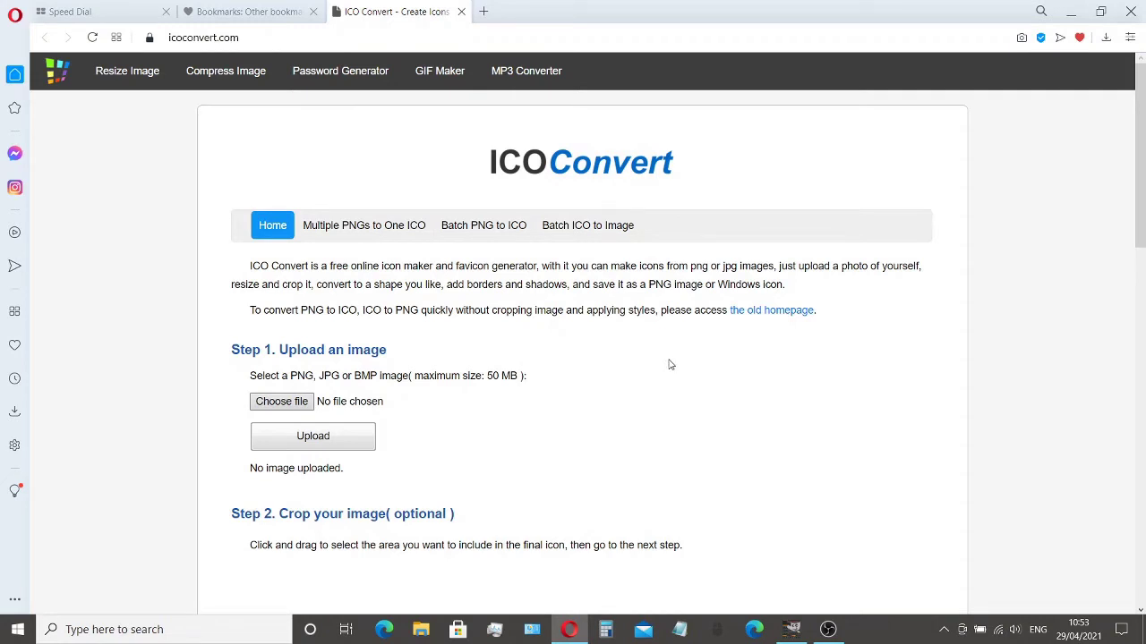
- Pick brainstorm.png from the Downloads folder as ICOConvert's upload file
click(301, 407)
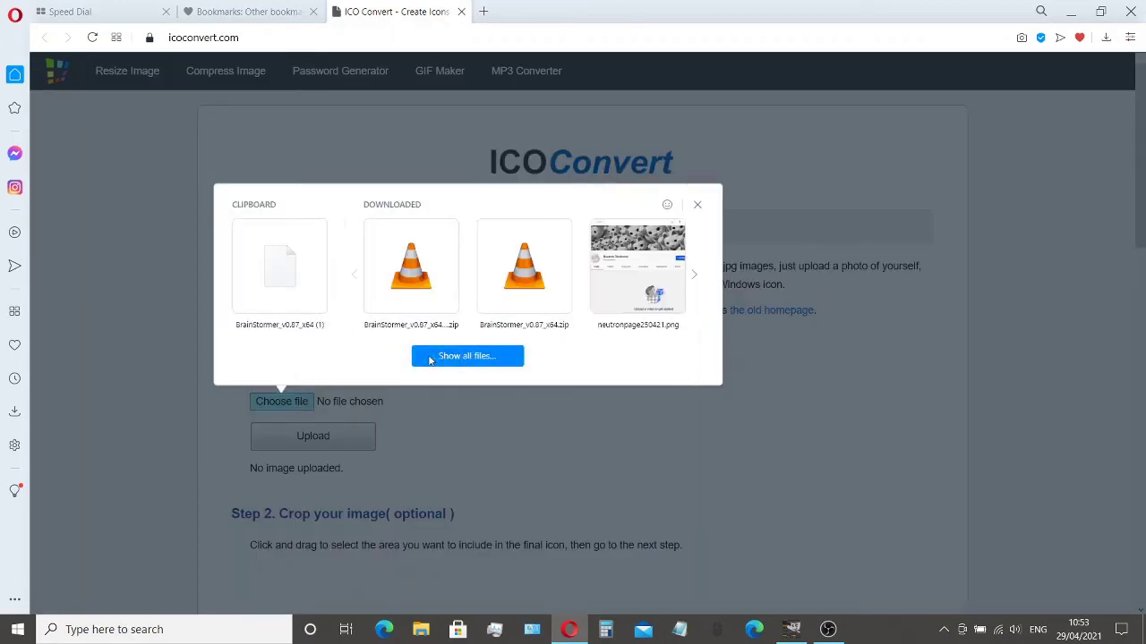
click(429, 358)
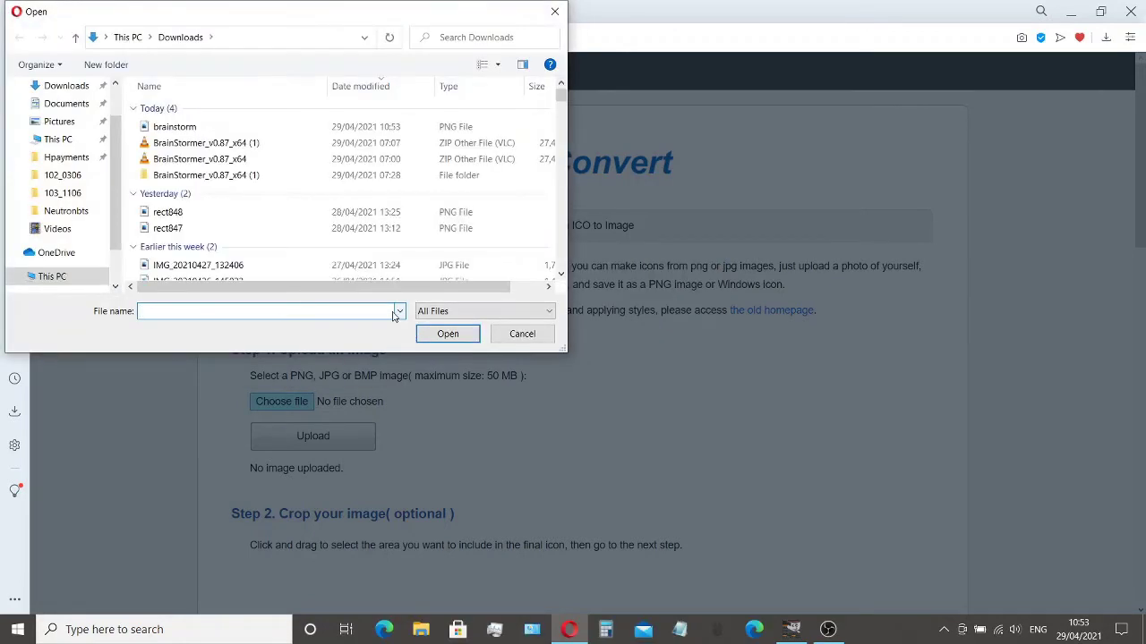
click(190, 132)
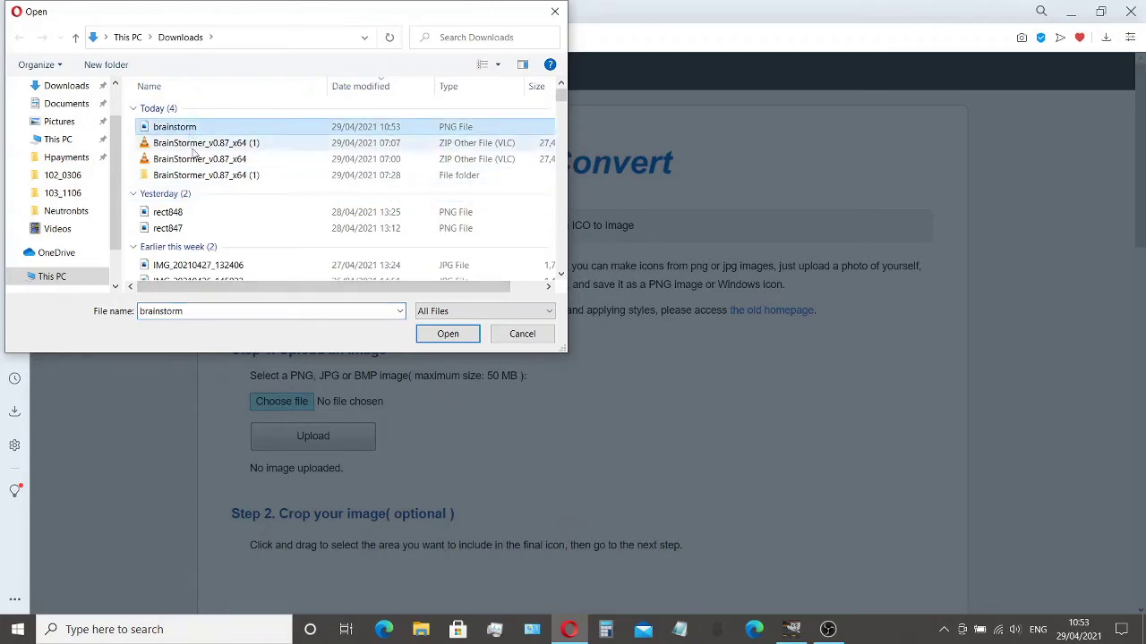
click(447, 334)
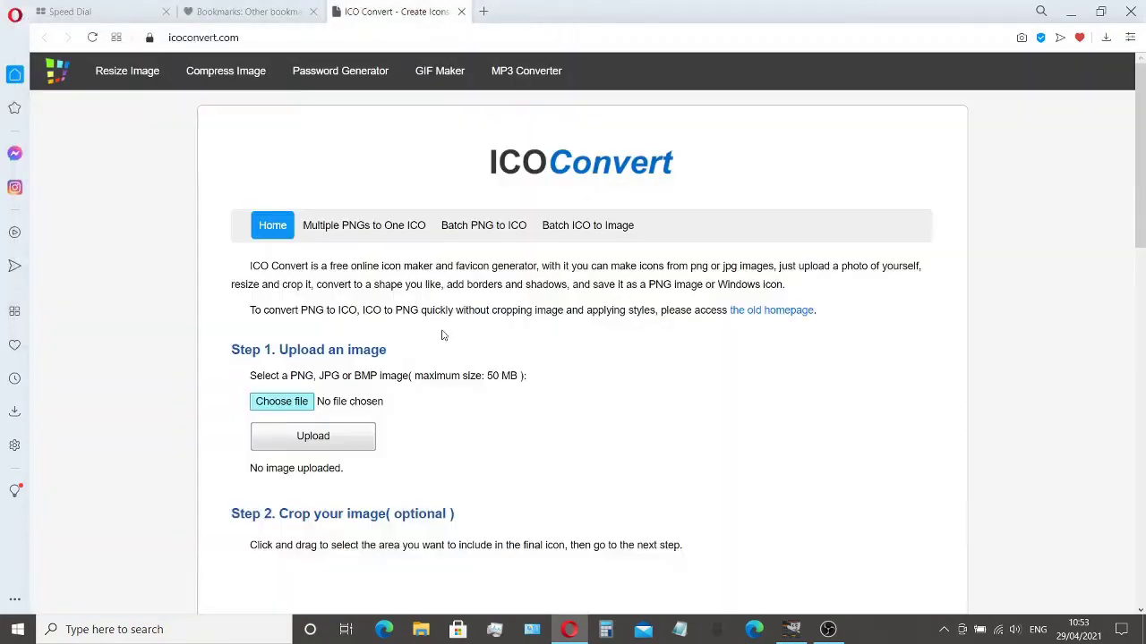
scroll(473, 421, down, 1)
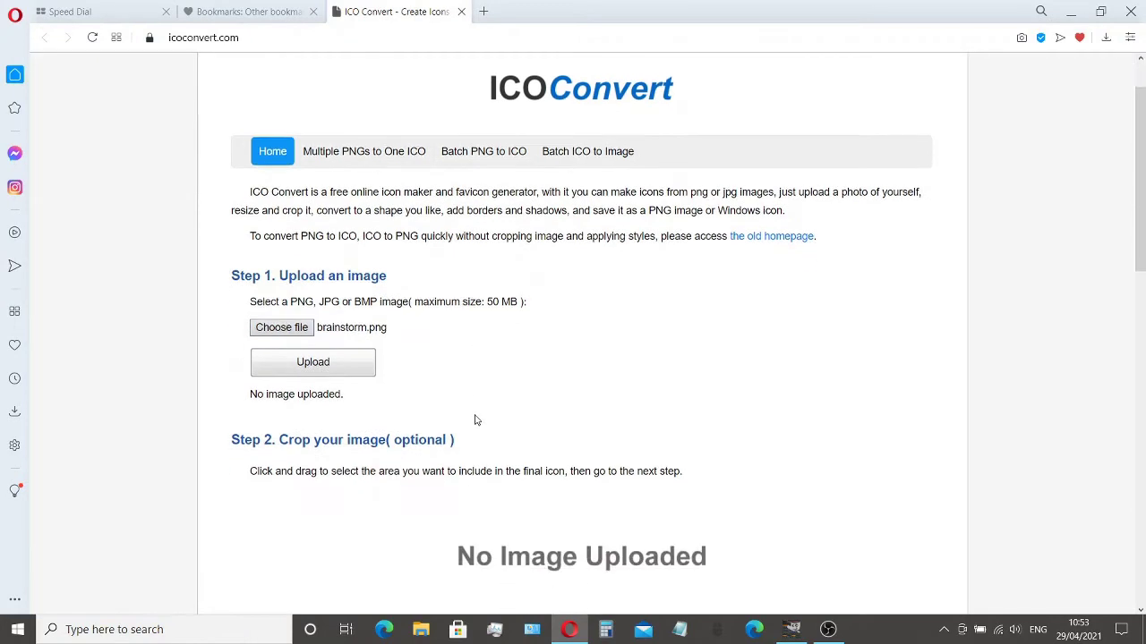
- Upload brainstorm.png, tick the 256 x 256 custom size, and convert it to ICO
click(362, 360)
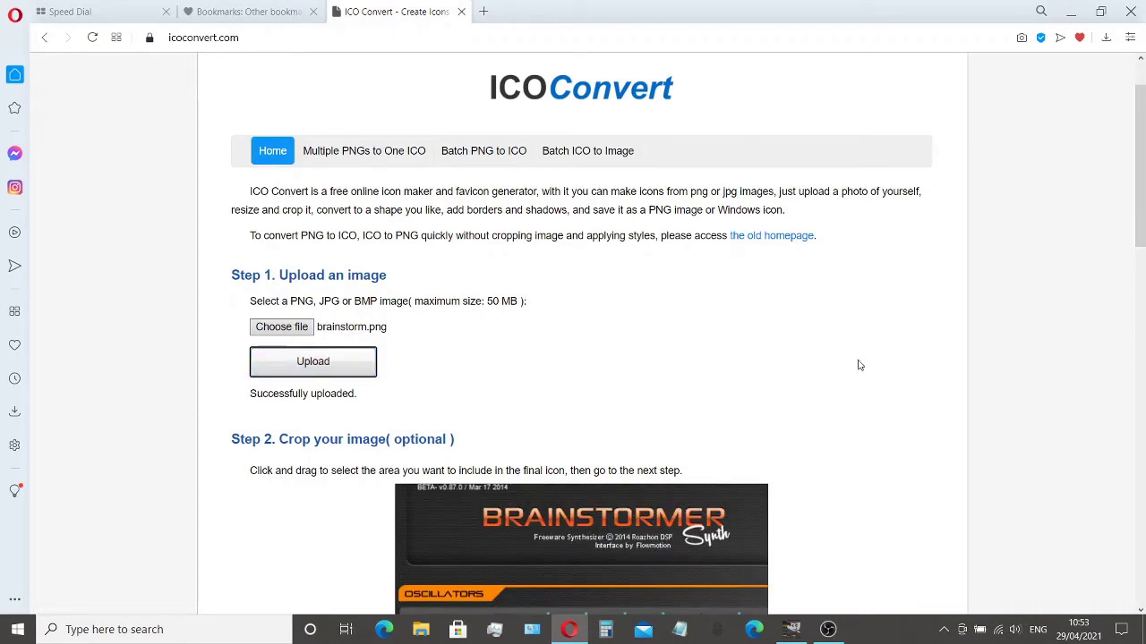
scroll(853, 370, down, 5)
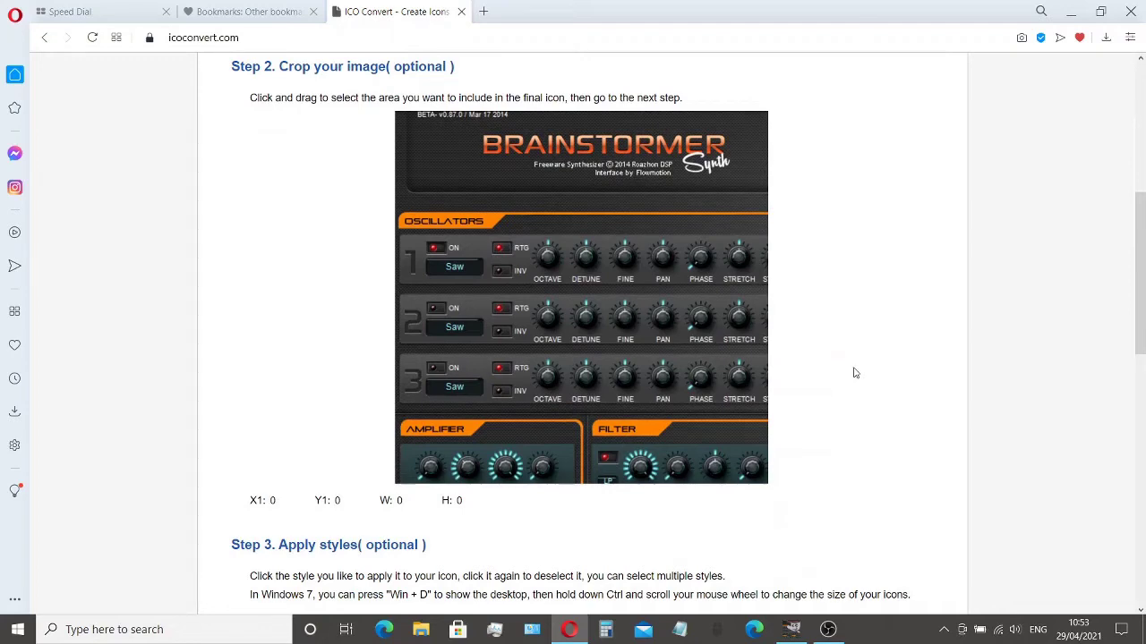
scroll(856, 374, down, 2)
scroll(857, 375, down, 7)
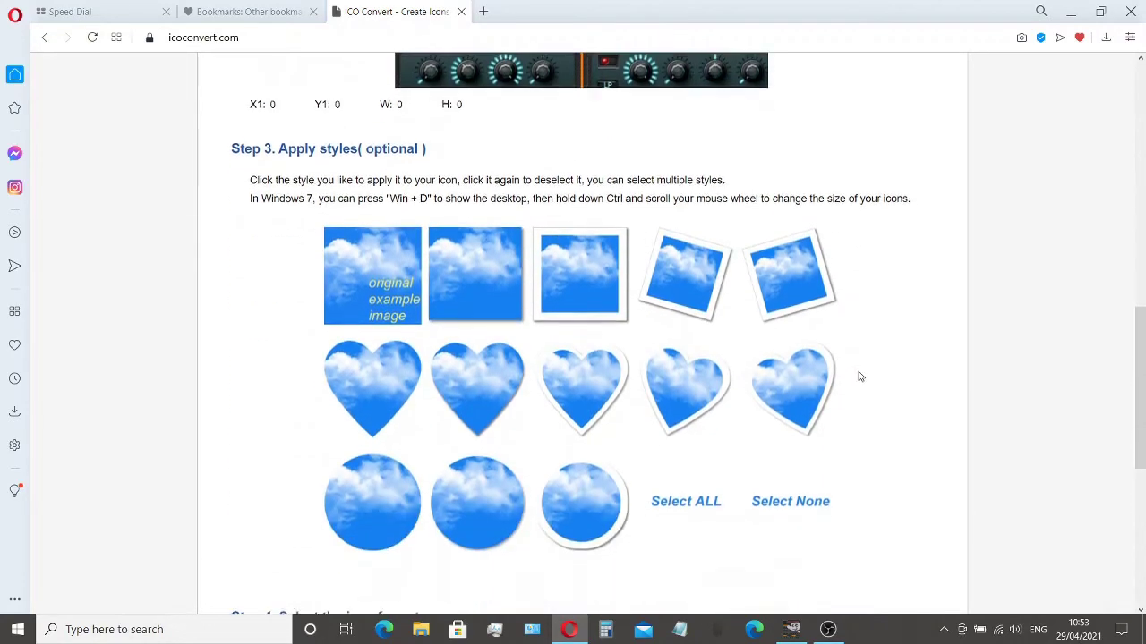
scroll(859, 377, down, 2)
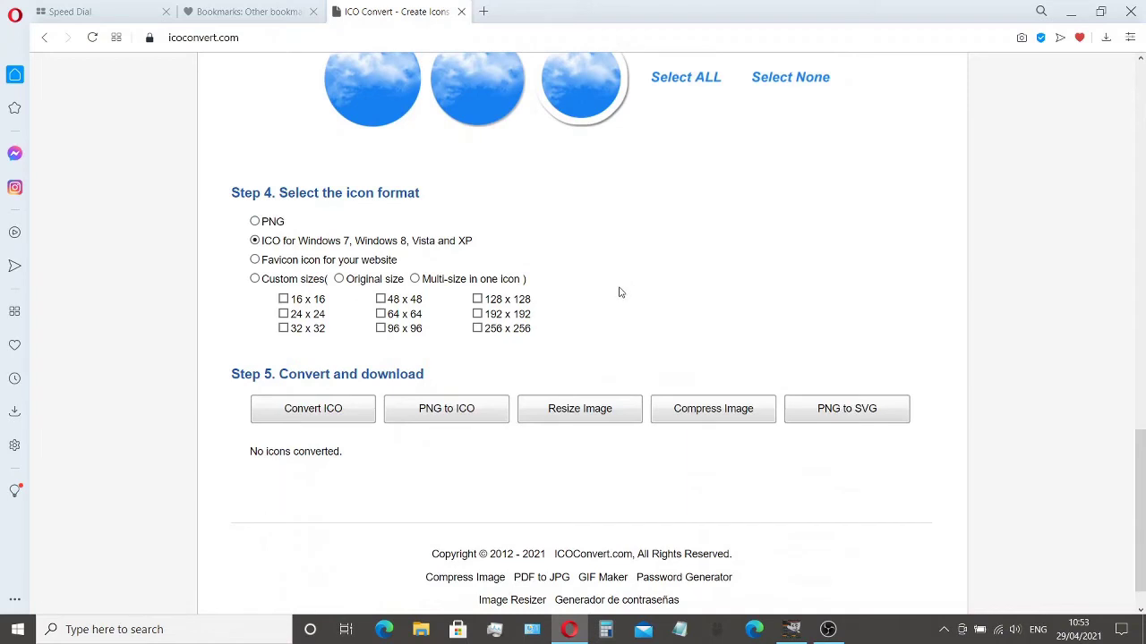
click(478, 331)
click(477, 329)
click(345, 416)
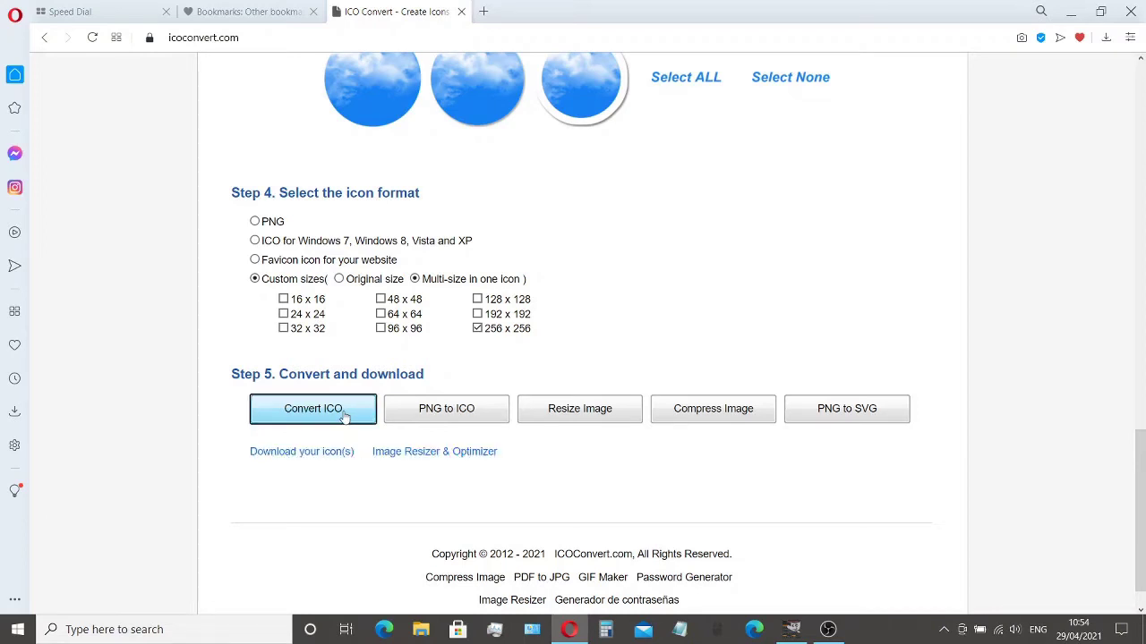
- Download the converted brainstorm ICO file from ICOConvert
click(306, 456)
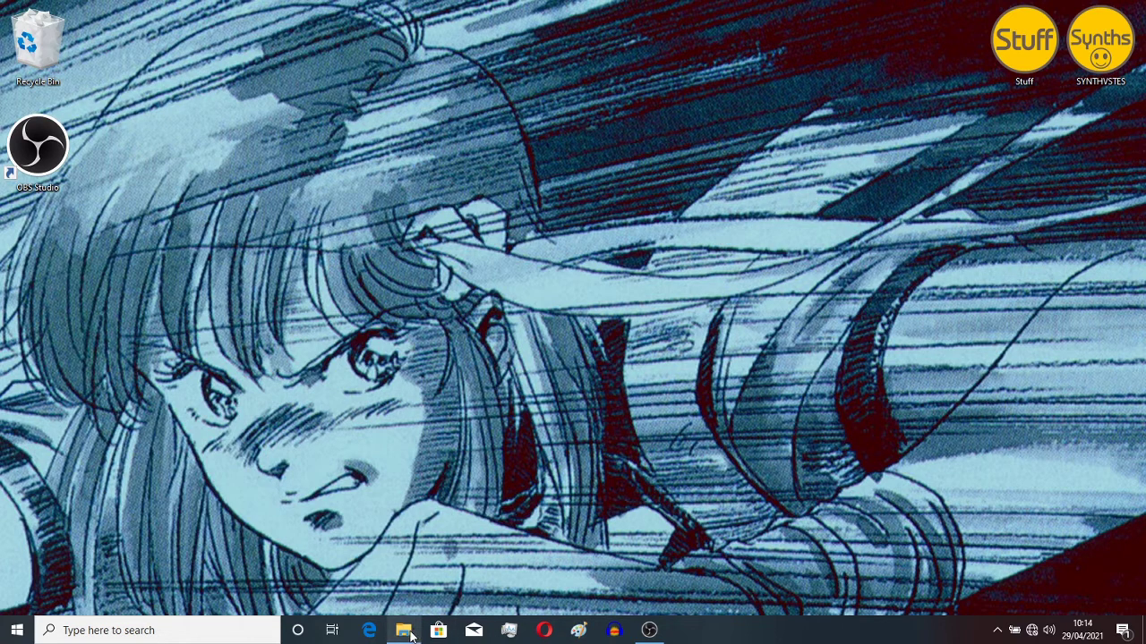
- Create a shortcut to BrainStormer.exe inside the savihost BrainStormer folder
mouse_move(410, 631)
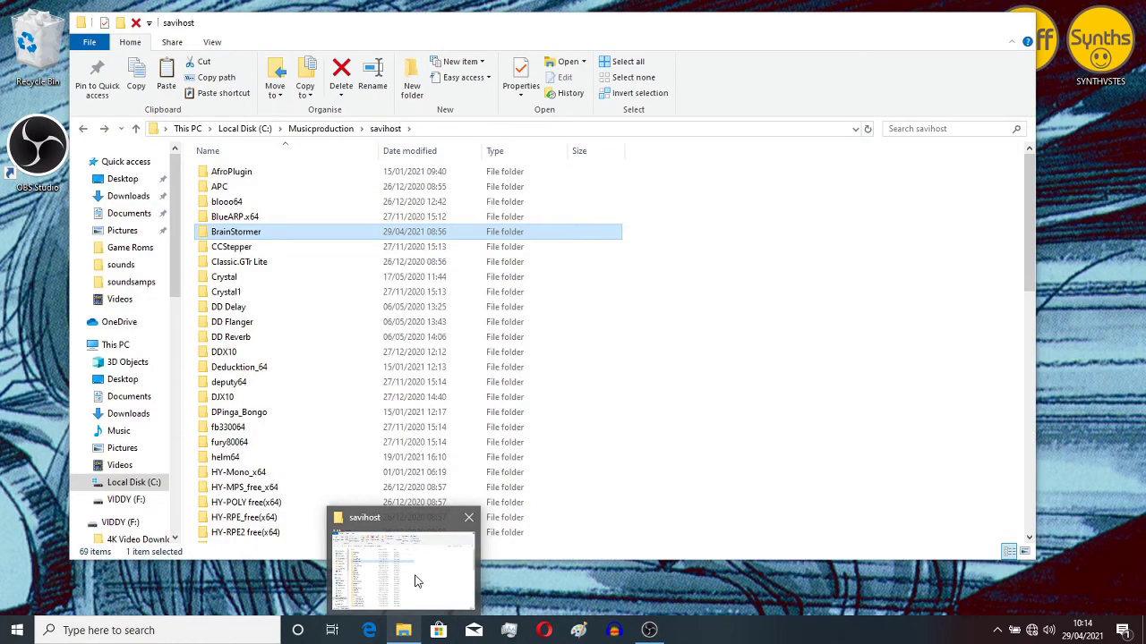
click(415, 582)
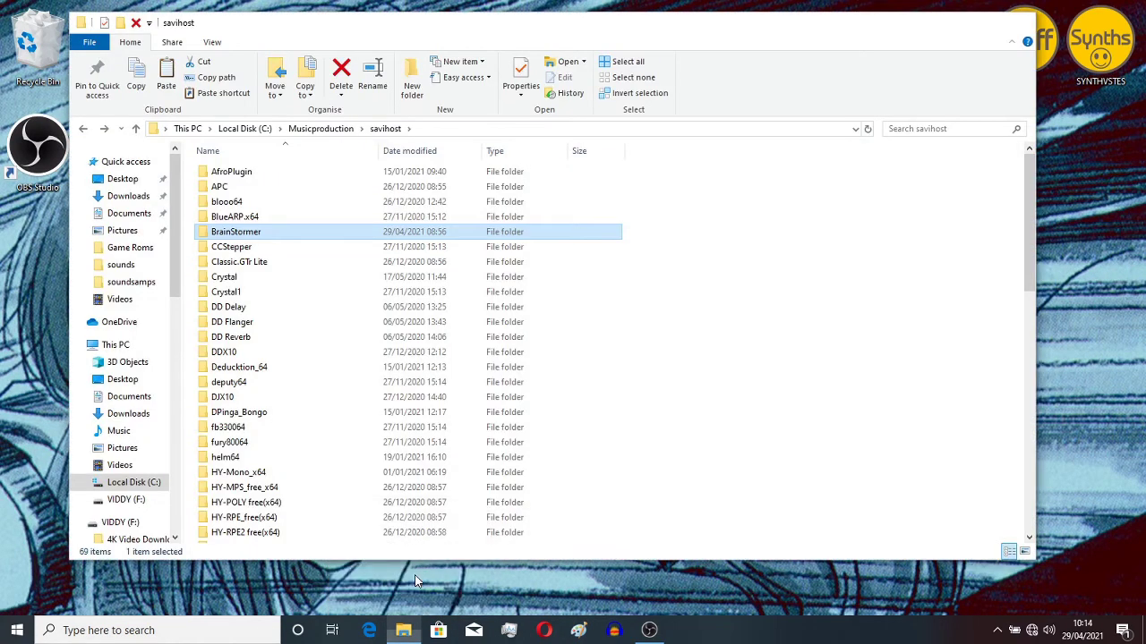
double_click(263, 236)
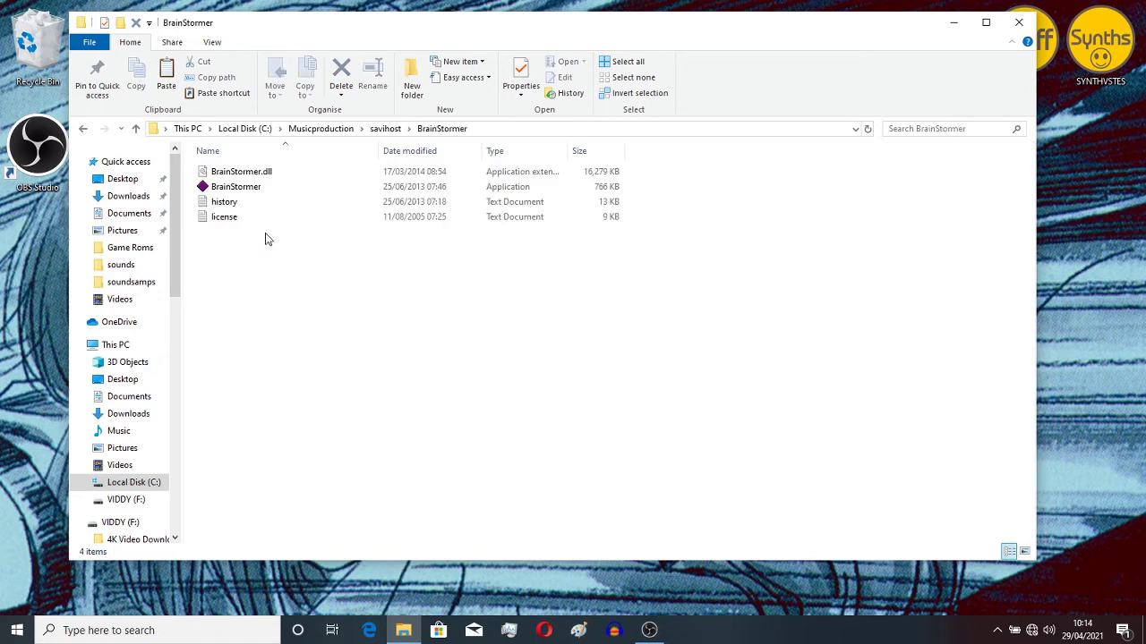
click(259, 189)
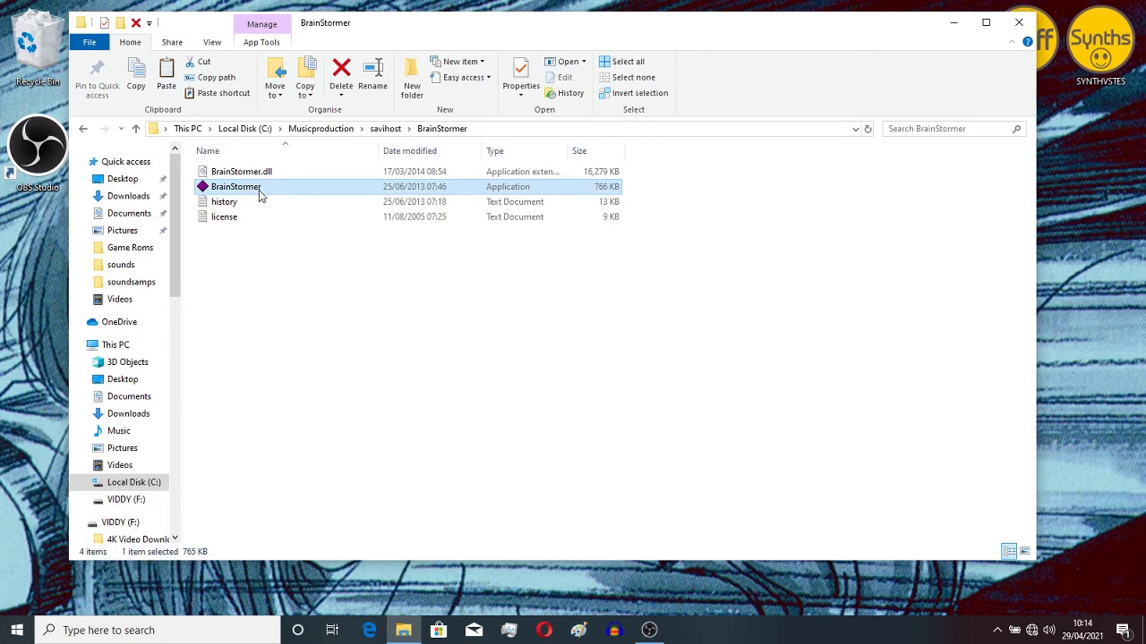
right_click(259, 190)
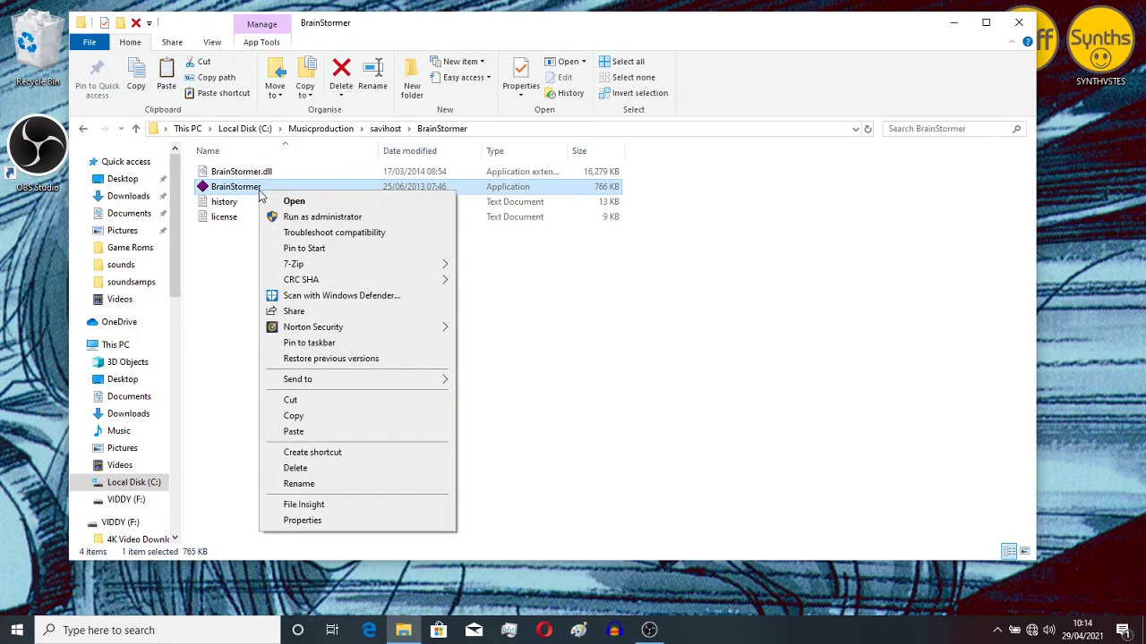
click(341, 455)
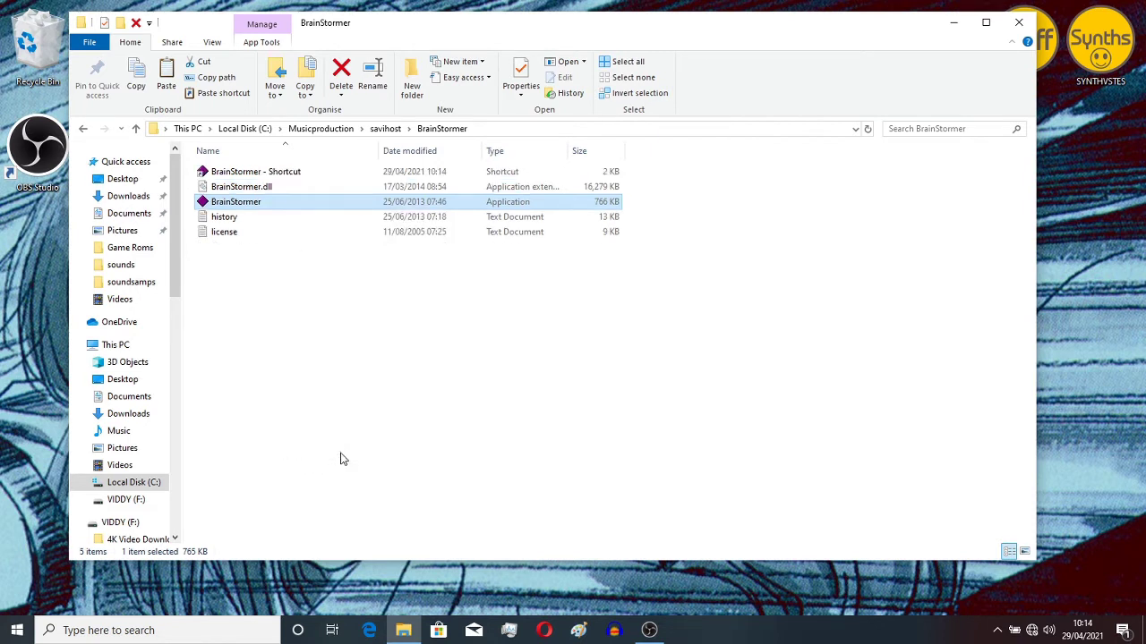
- Move the BrainStormer shortcut into the desktop Synths folder and close Explorer
click(255, 173)
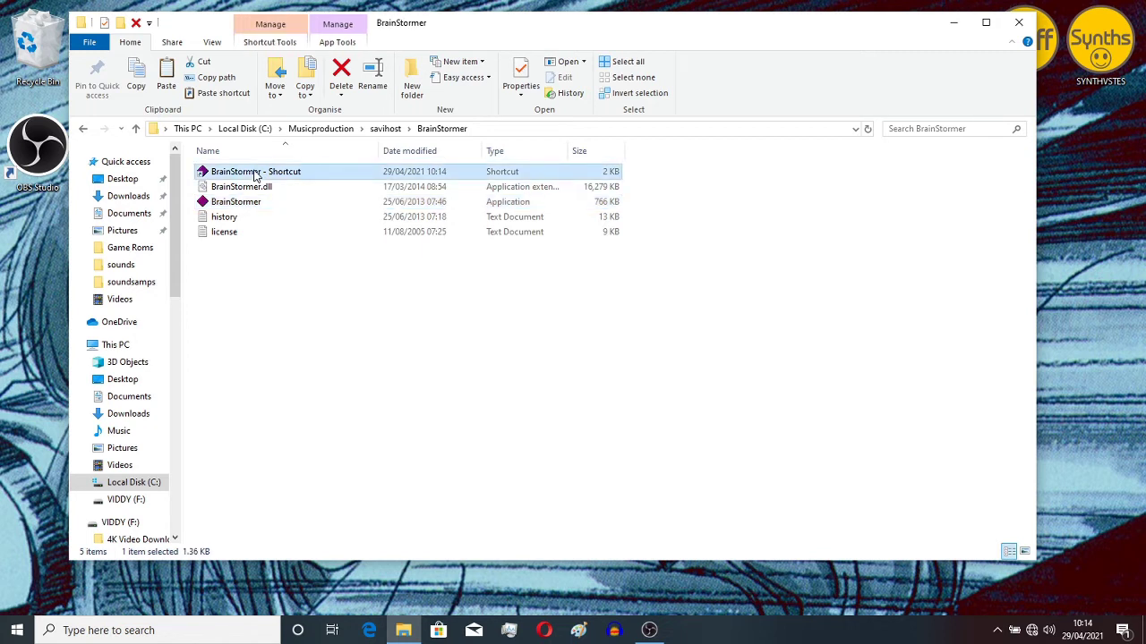
drag(255, 173, 1090, 64)
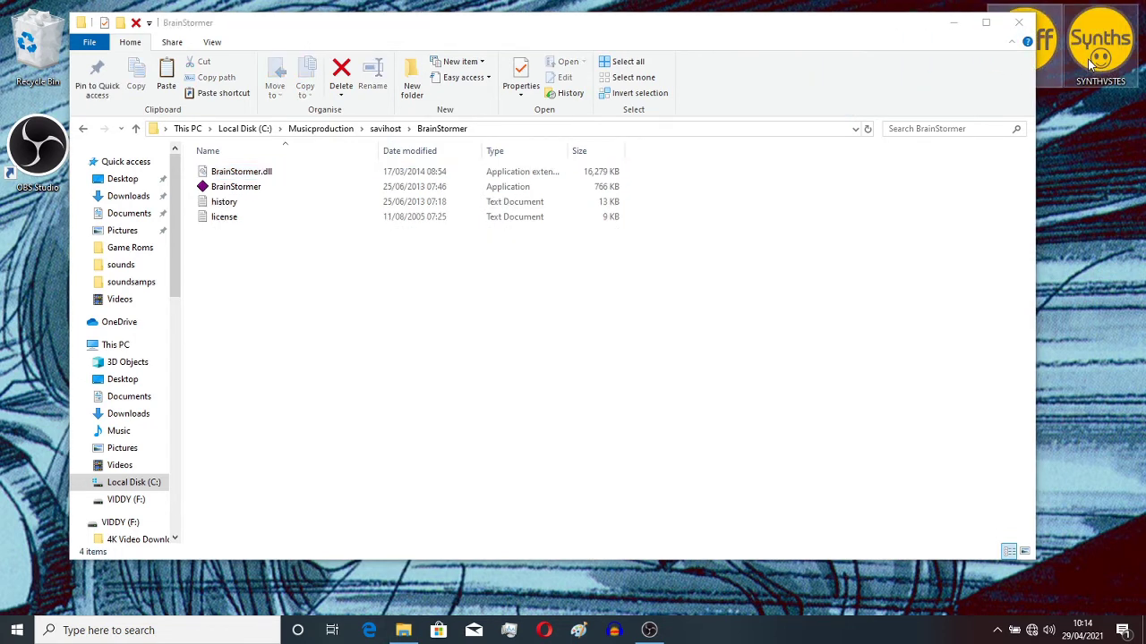
click(1016, 20)
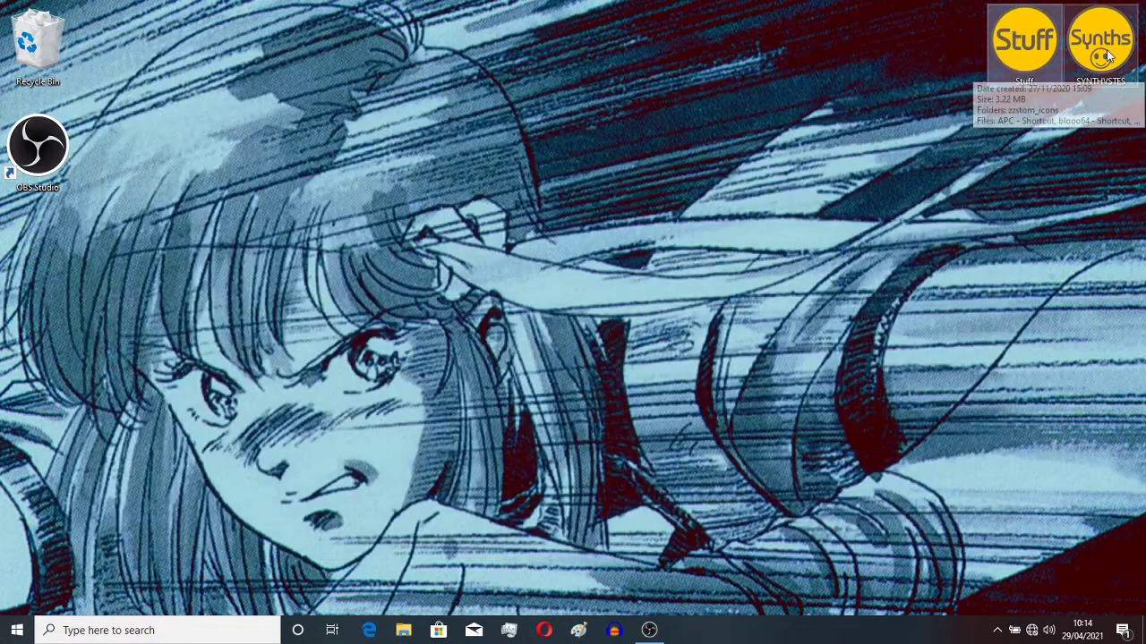
- Open SYNTHVSTES from the desktop and show the BrainStormer shortcut's Properties
double_click(1102, 49)
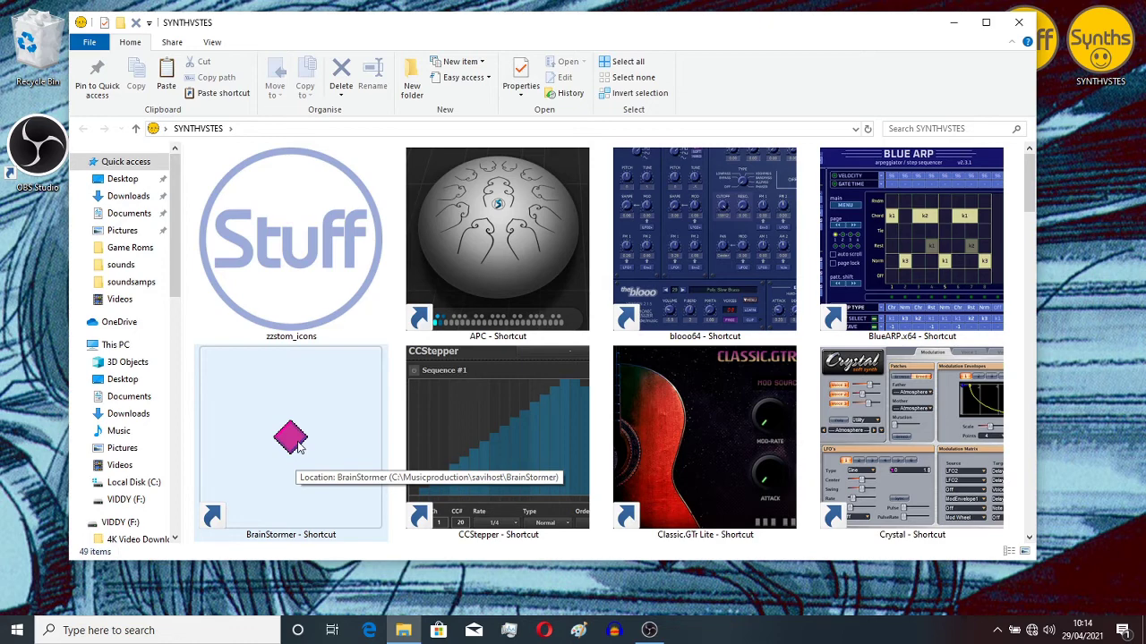
right_click(300, 448)
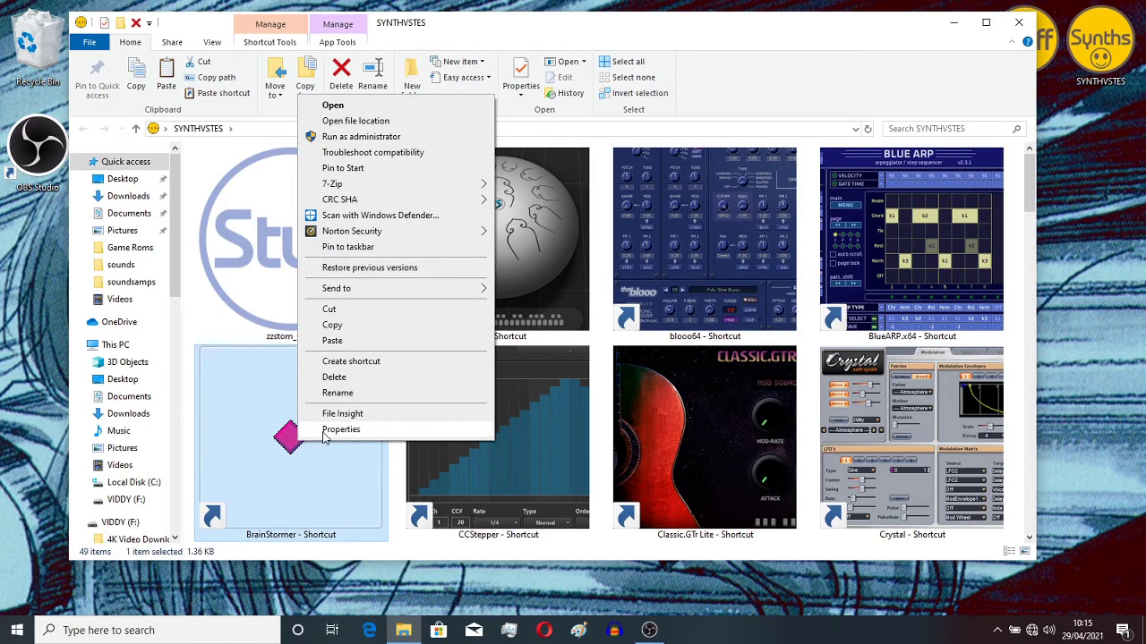
click(340, 430)
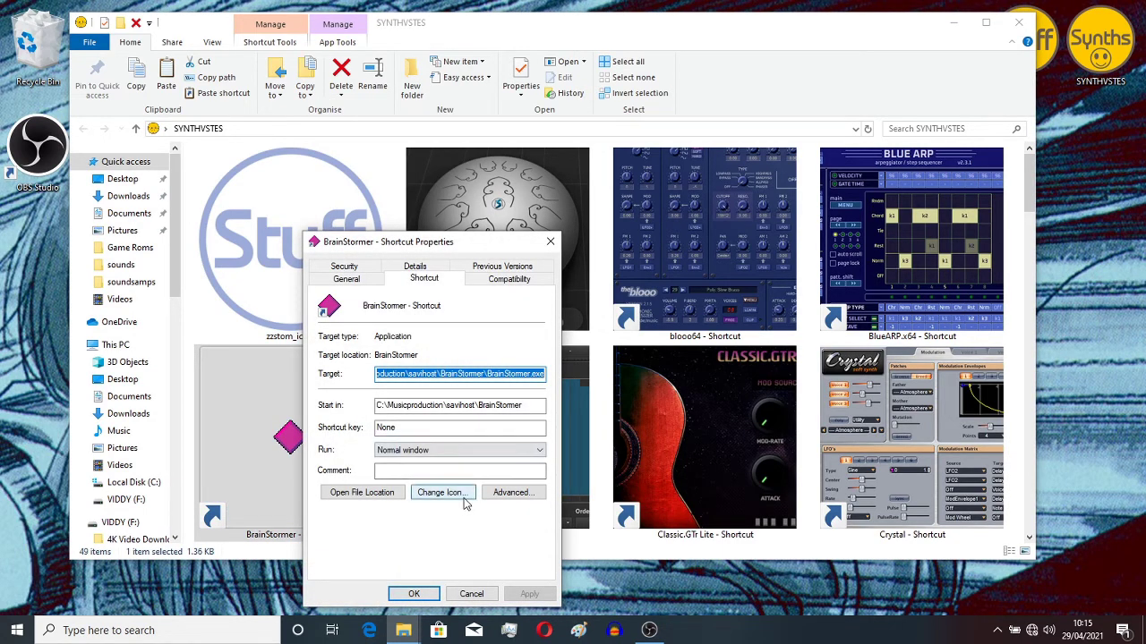
- Give the BrainStormer shortcut the brainstorm_Kaj_icon file from Desktop > SYNTHVSTES > zzstom_icons, and apply it
click(444, 492)
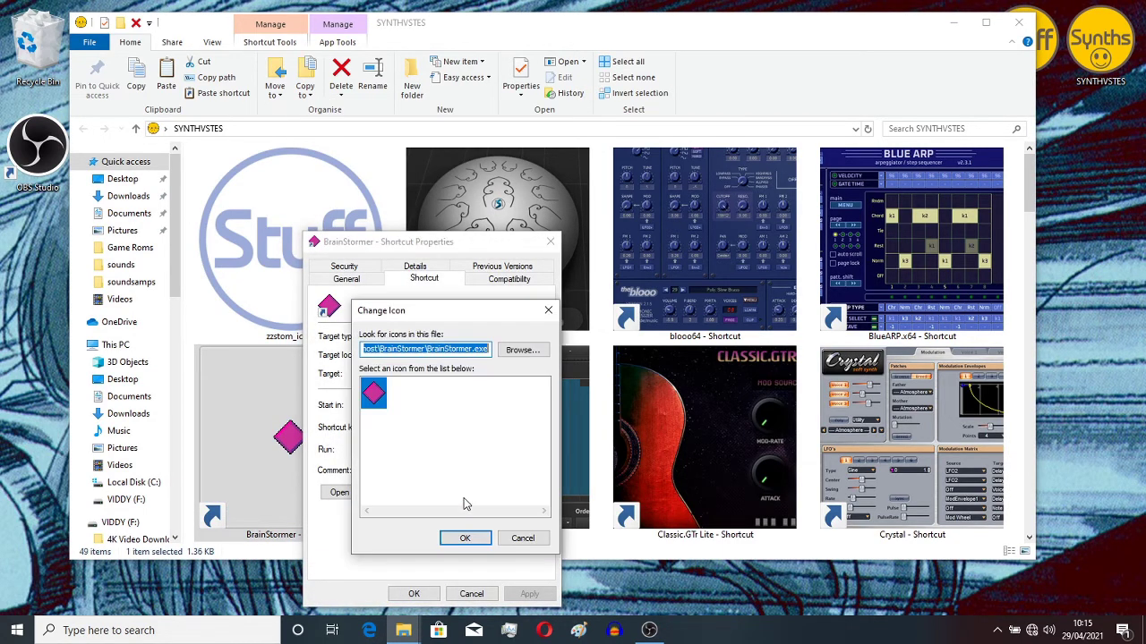
click(521, 350)
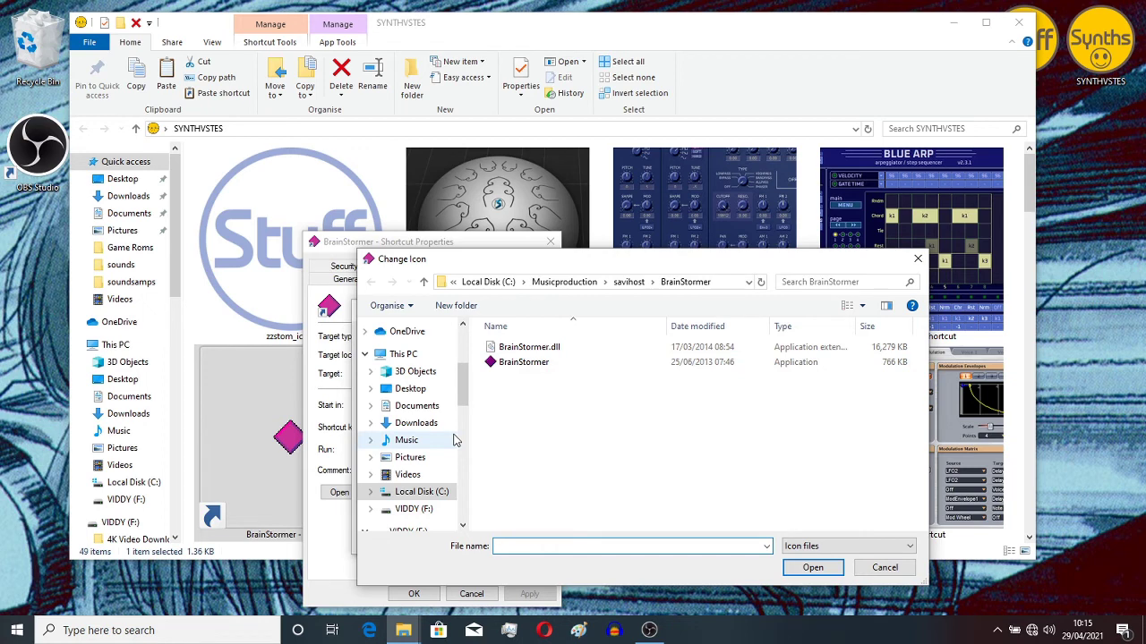
click(429, 391)
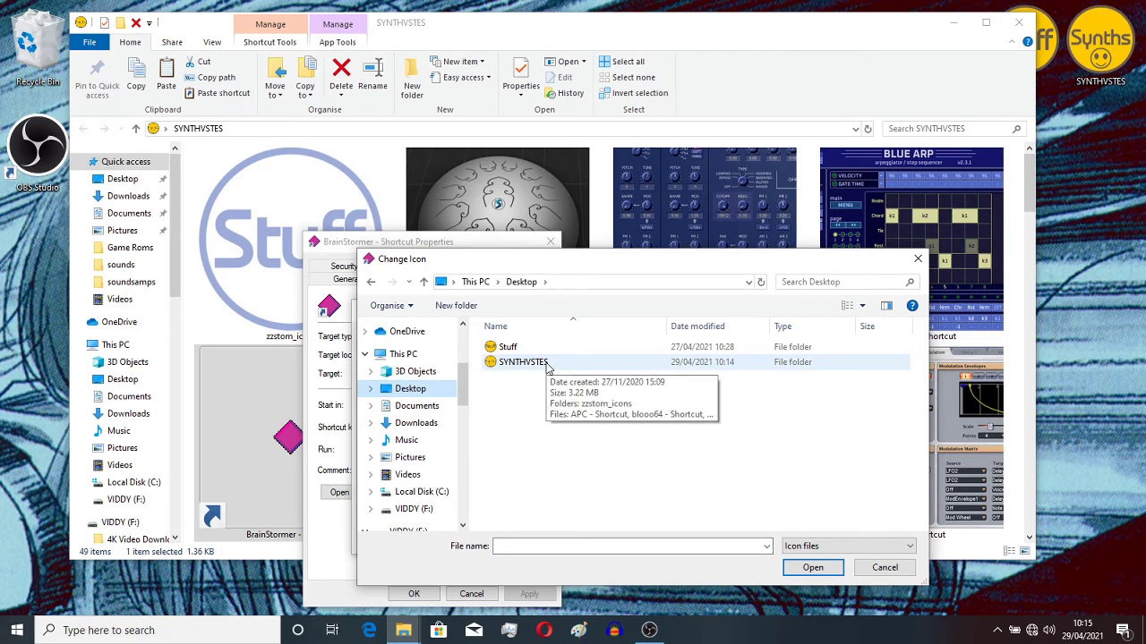
double_click(528, 363)
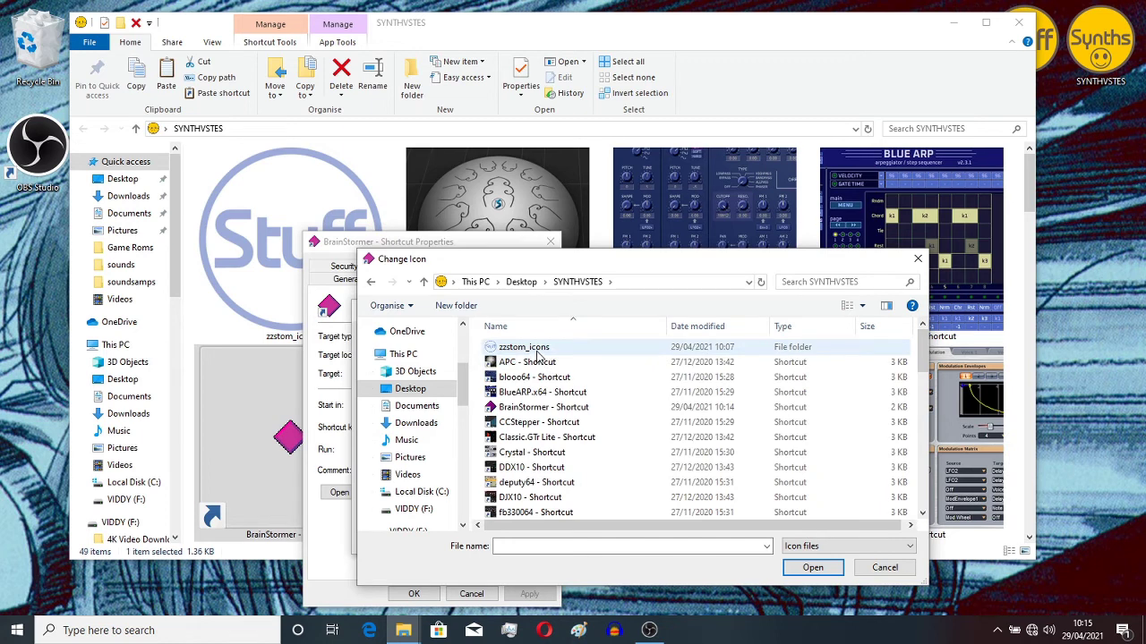
double_click(537, 354)
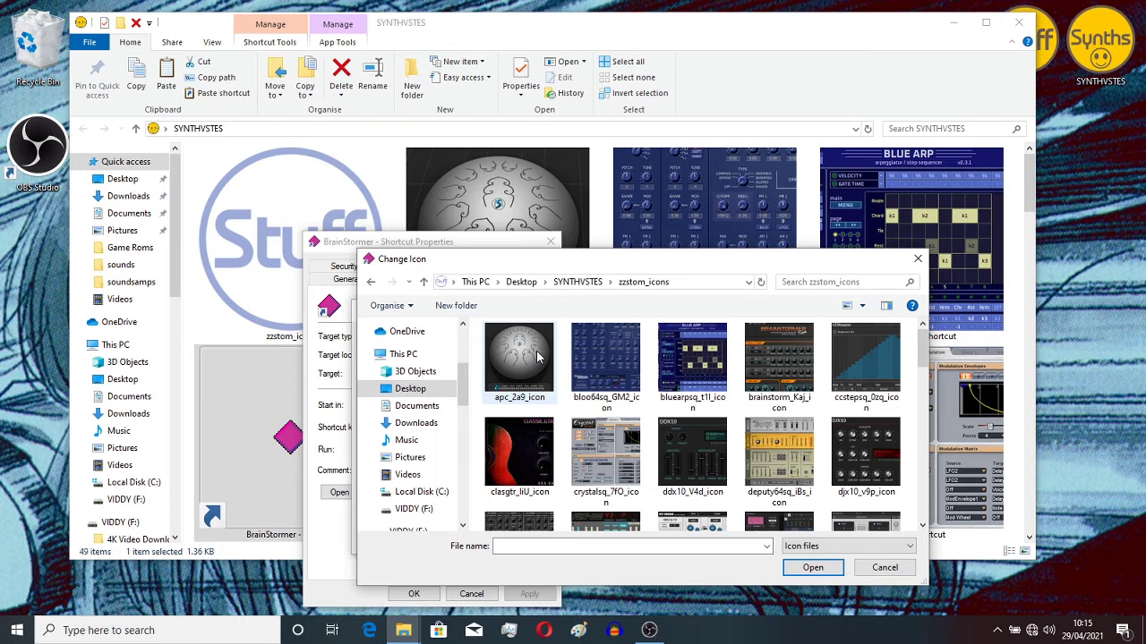
click(786, 379)
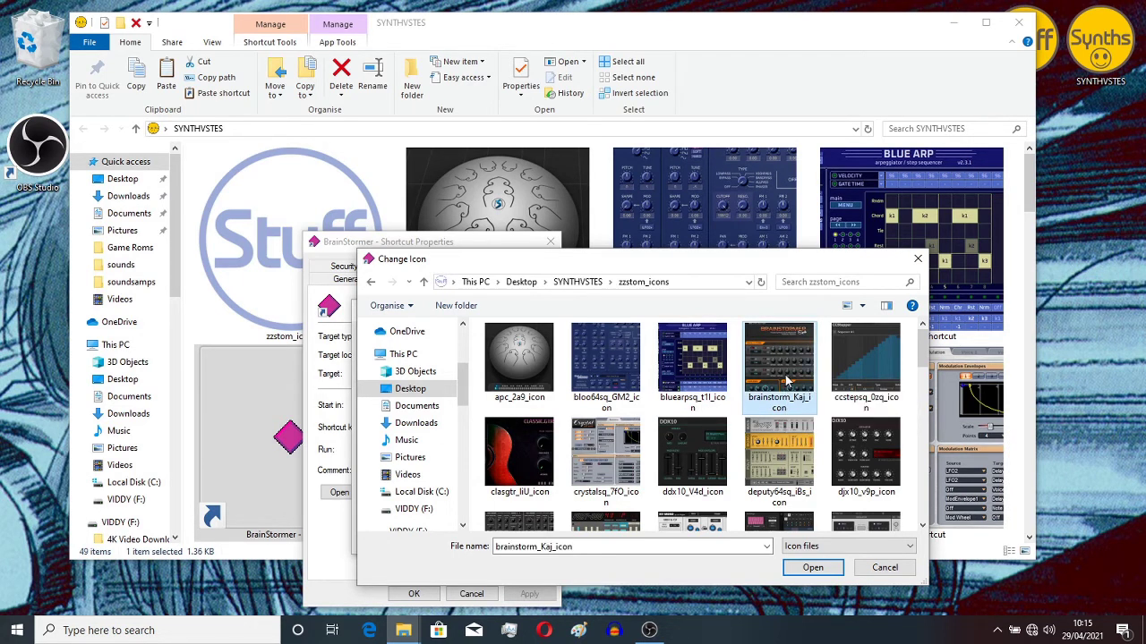
click(813, 567)
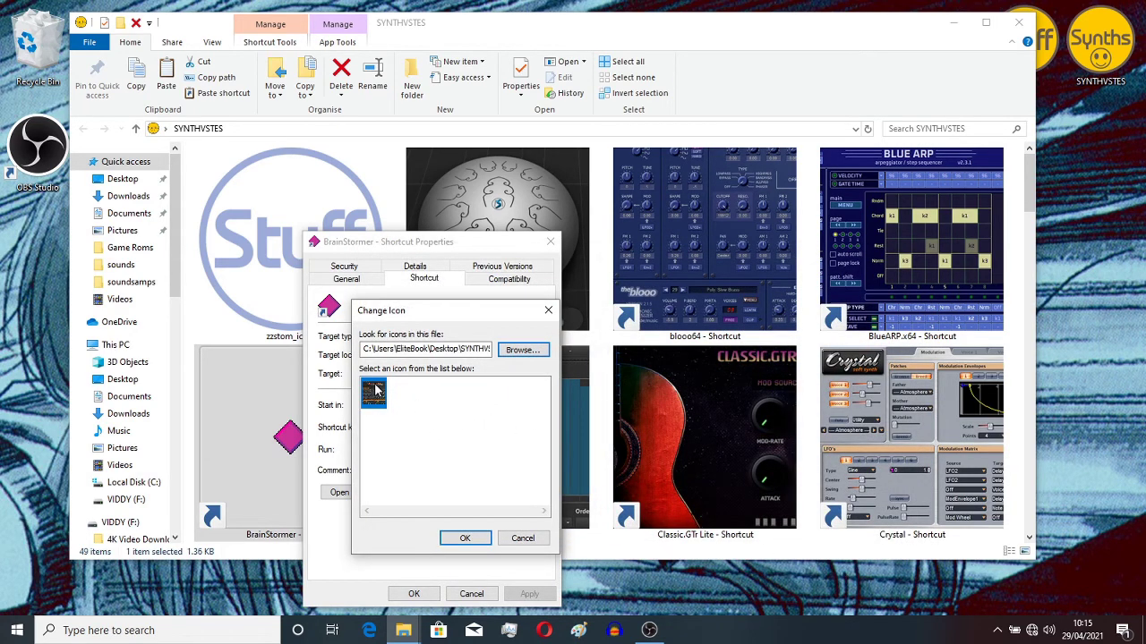
click(462, 539)
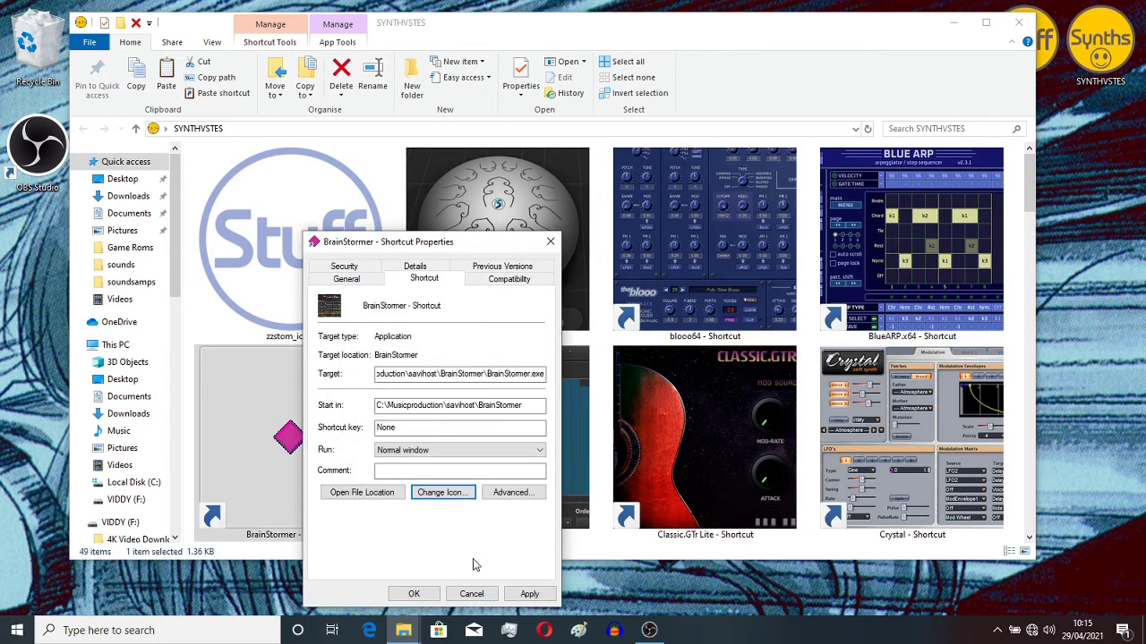
click(528, 595)
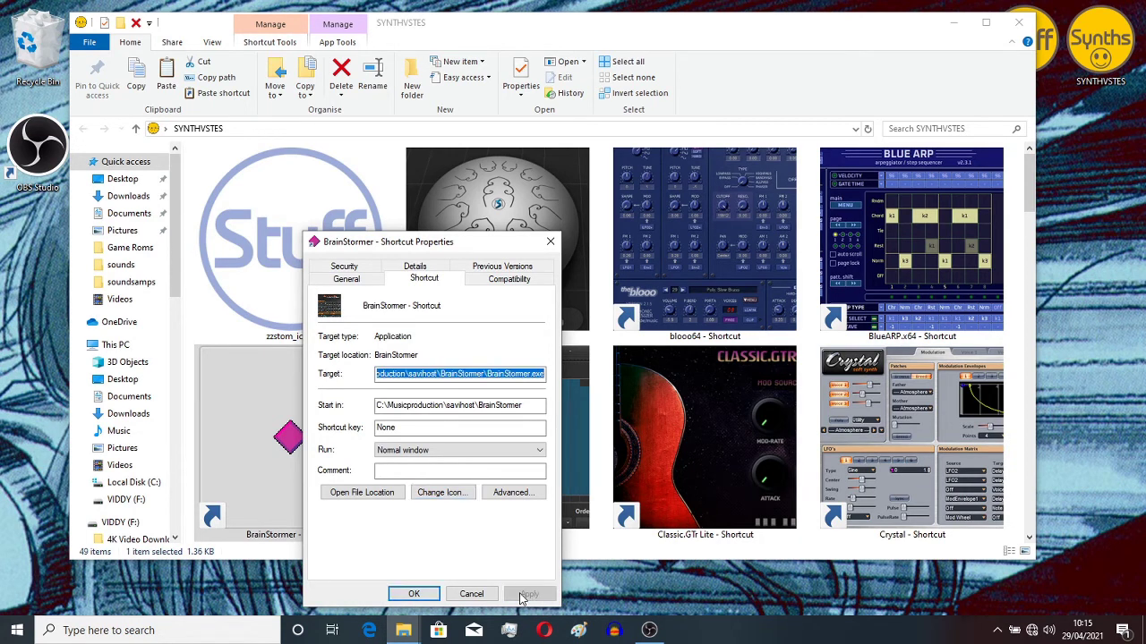
- Close the Properties window and launch the synth from 'BrainStormer - Shortcut'
click(411, 594)
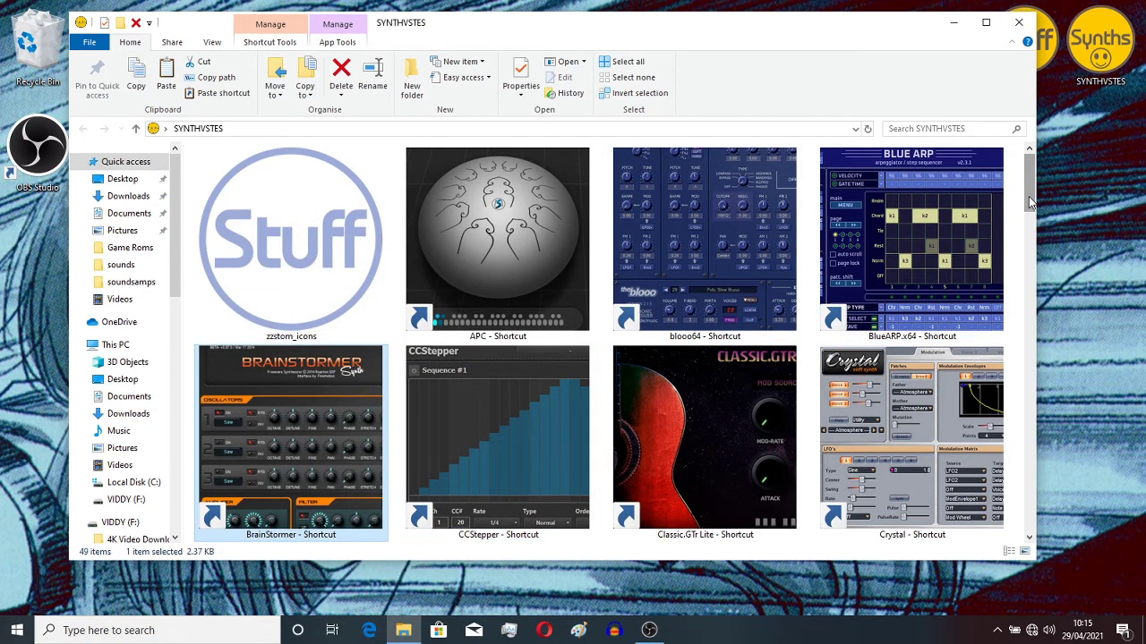
drag(1029, 202, 1031, 208)
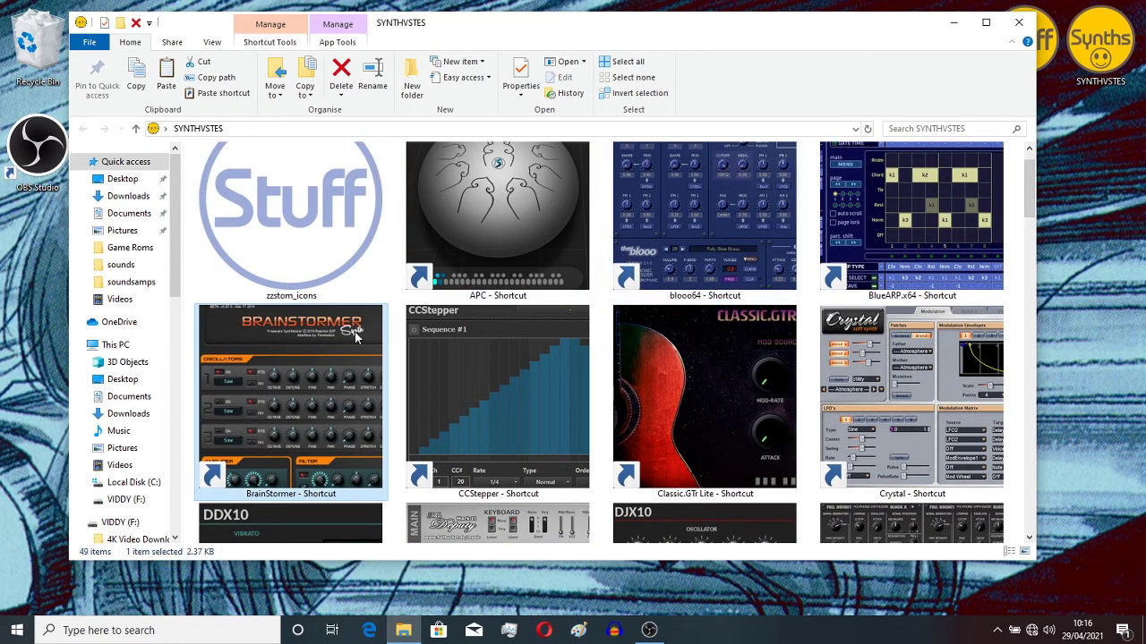
double_click(302, 420)
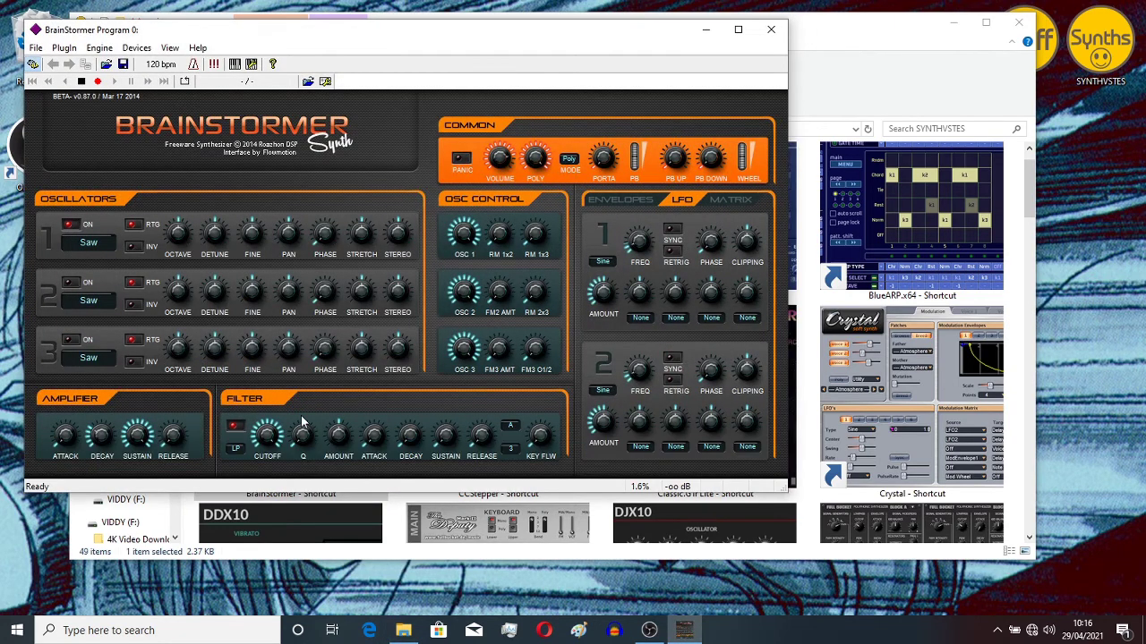
- Accept the Impact LX49+ as the MIDI input device in Devices > MIDI
click(131, 49)
click(143, 64)
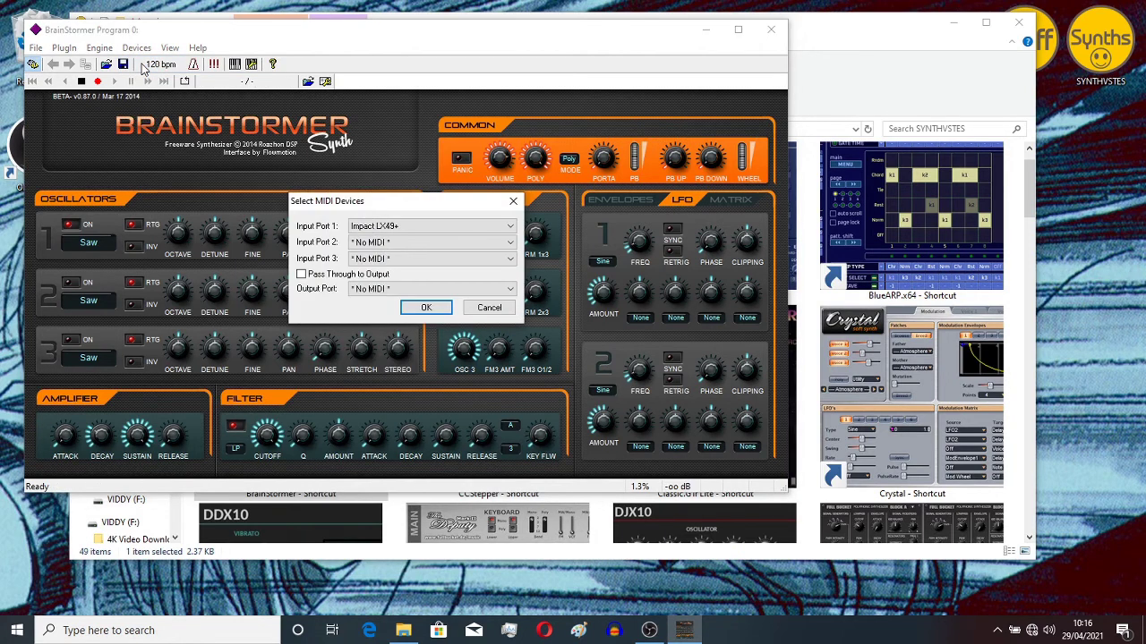
click(441, 307)
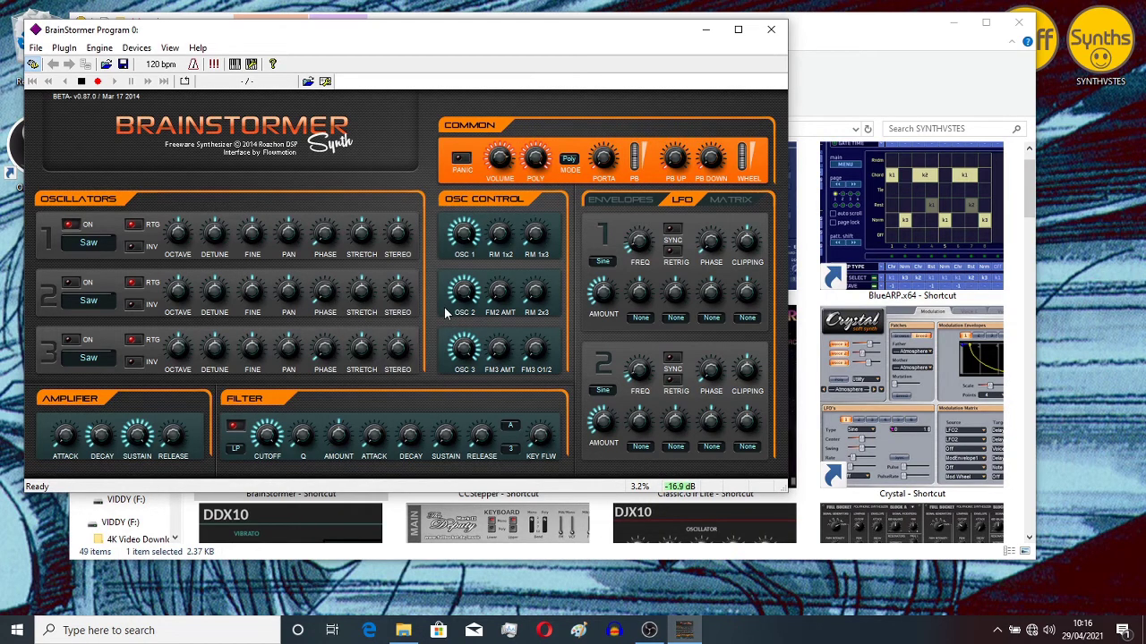
- Switch oscillator 1's waveform from Saw to Square and try its octave at -2 and -1
click(92, 250)
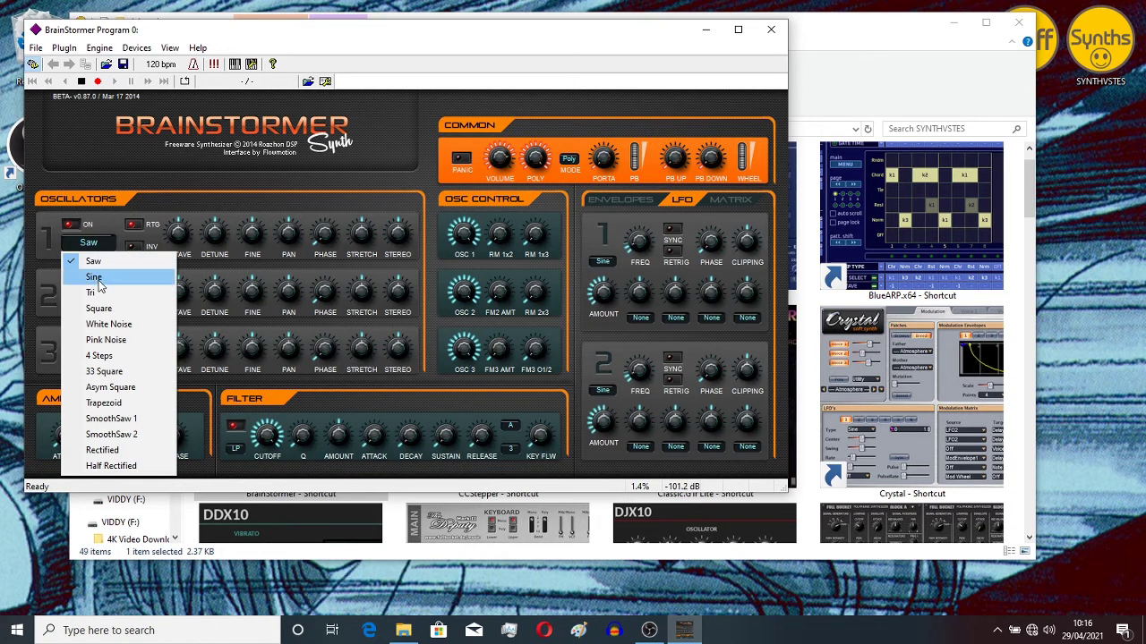
click(100, 308)
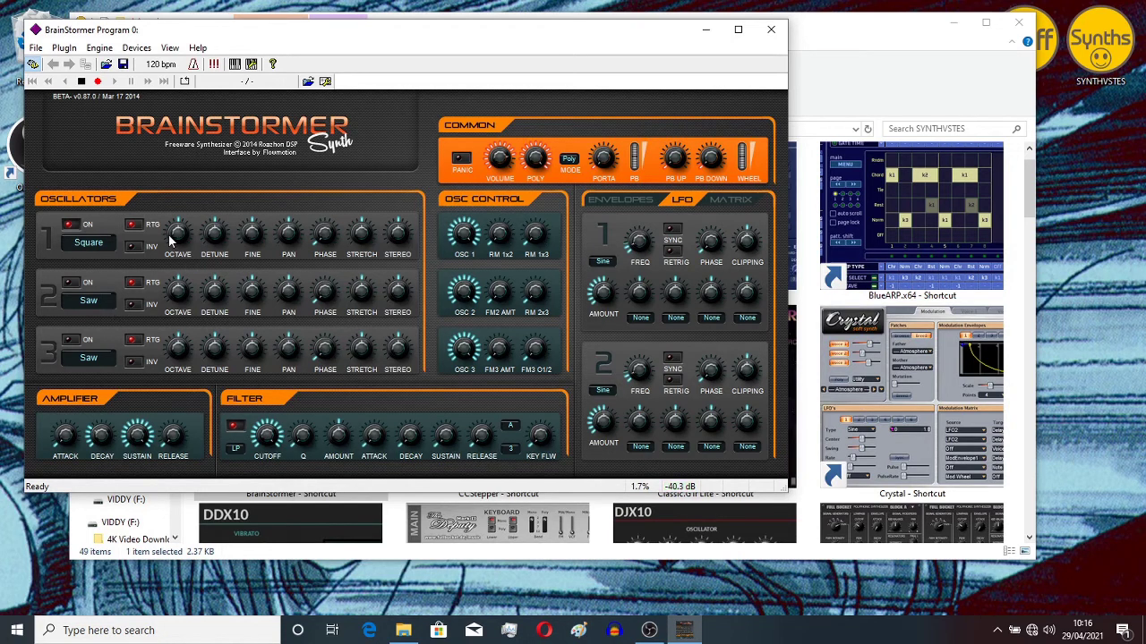
scroll(181, 239, up, 3)
scroll(179, 235, down, 6)
scroll(179, 235, up, 3)
scroll(178, 234, down, 1)
scroll(178, 235, down, 2)
scroll(178, 235, up, 2)
scroll(178, 235, up, 1)
- Close the BrainStormer synth and show the SYNTHVSTES folder as Large icons
click(775, 34)
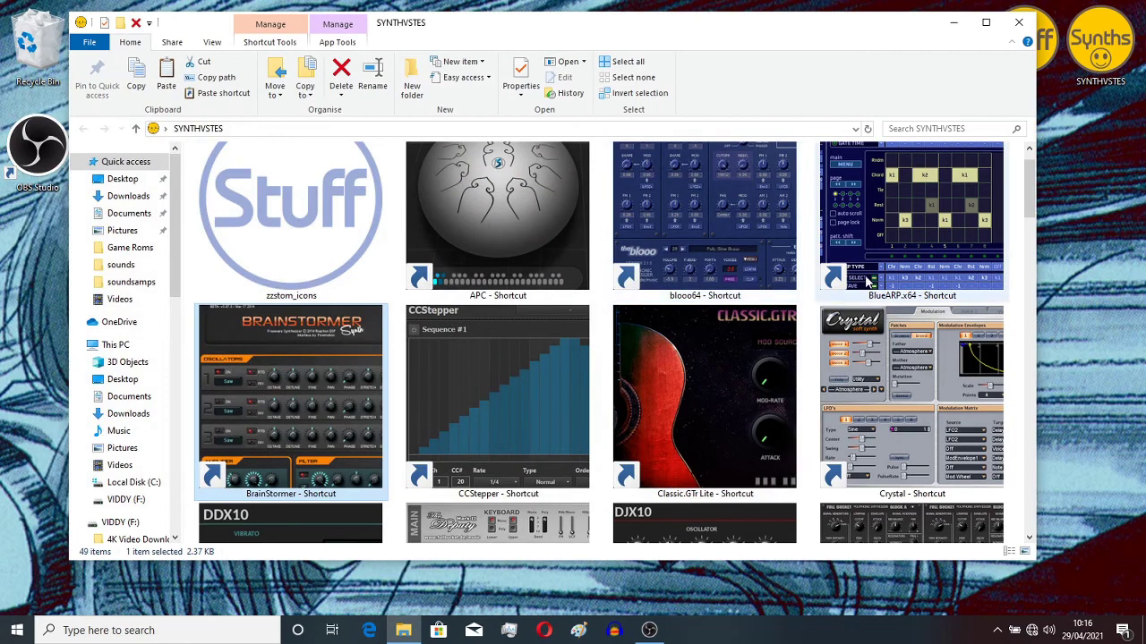
click(213, 45)
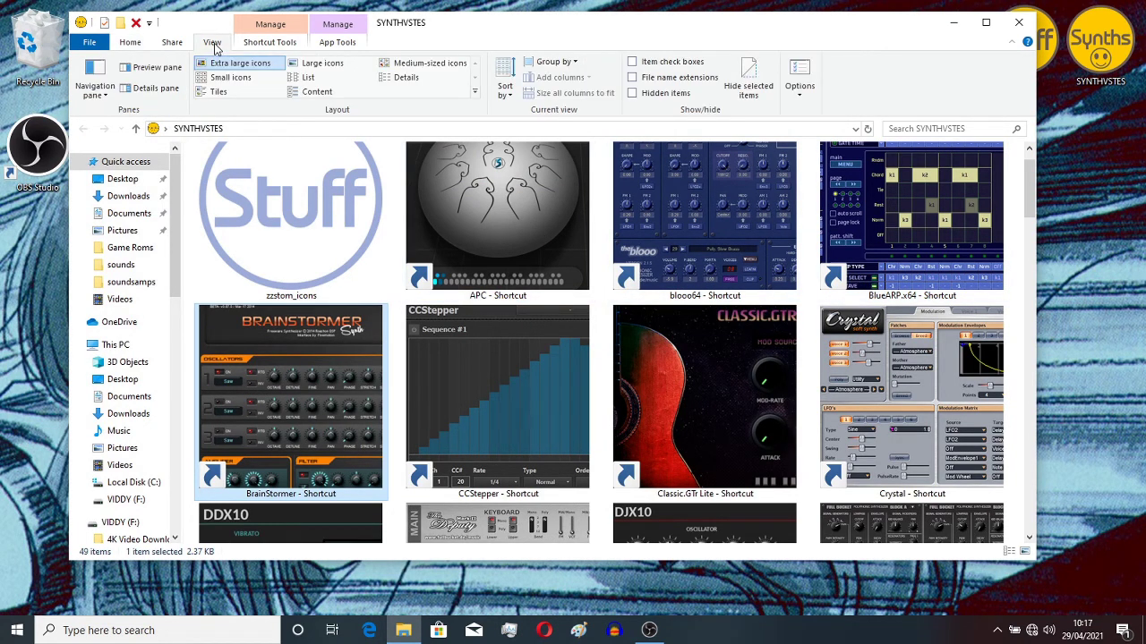
click(309, 64)
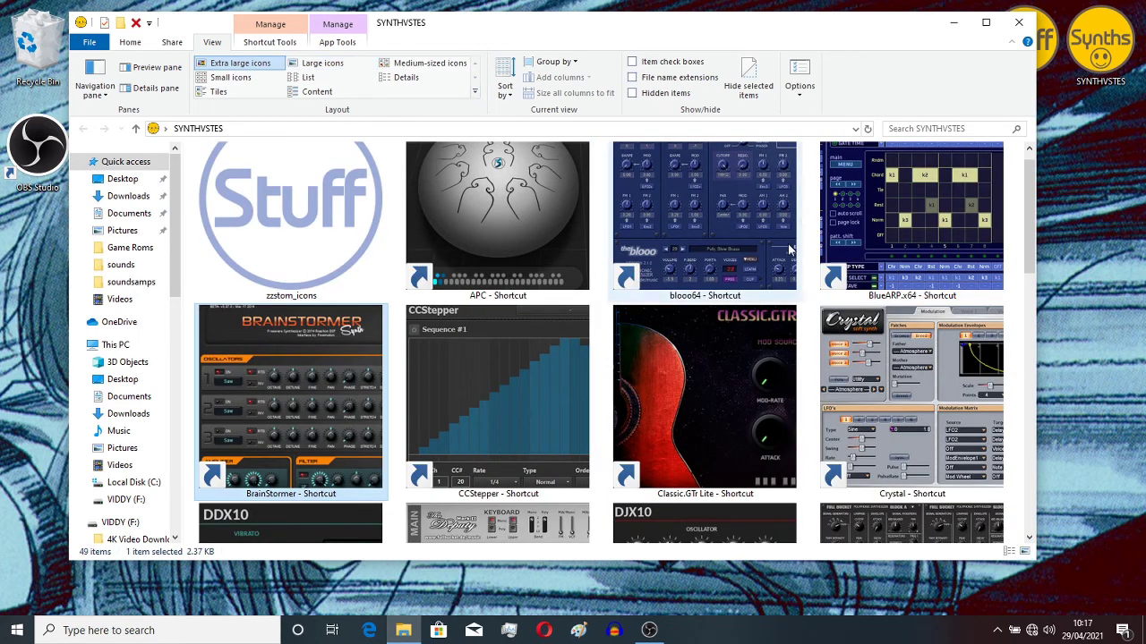
double_click(720, 237)
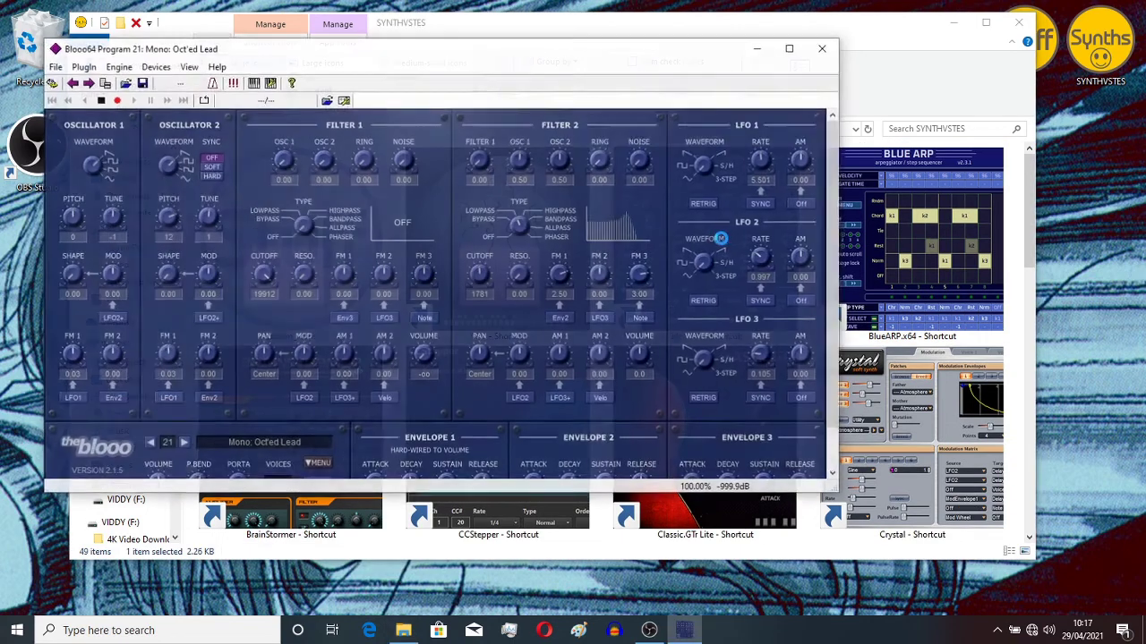